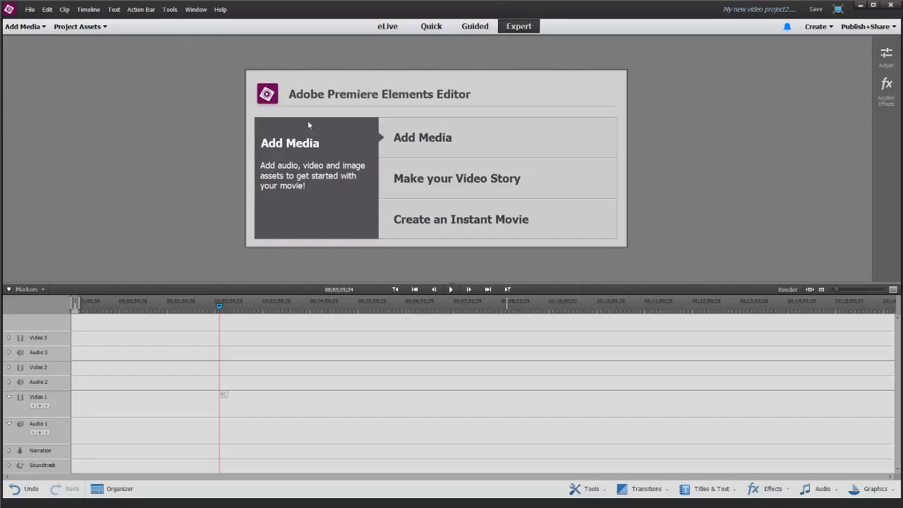
# Import Flex Talk Intro.mp4, Flex Talk Outro.mp4 and Flex-Lower-Third-Logo-talk.png from the Video Resources folder into the project
pyautogui.click(33, 27)
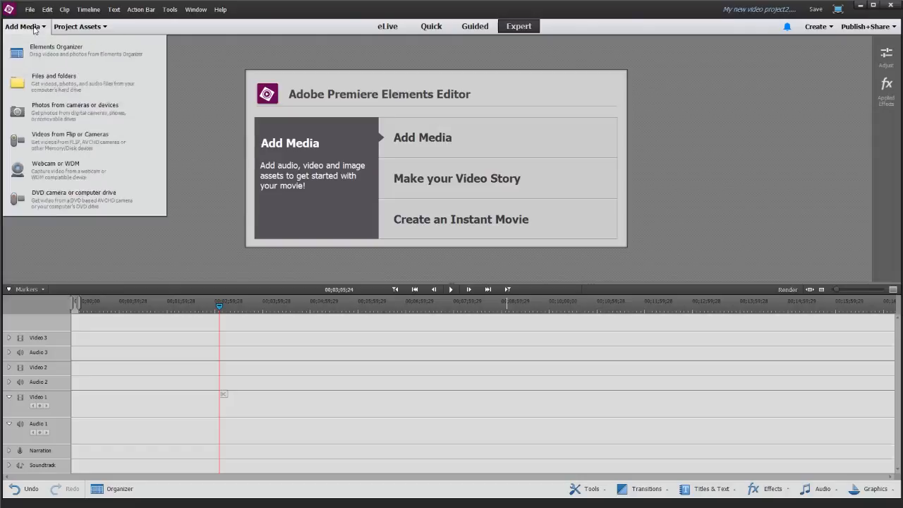
pyautogui.click(53, 74)
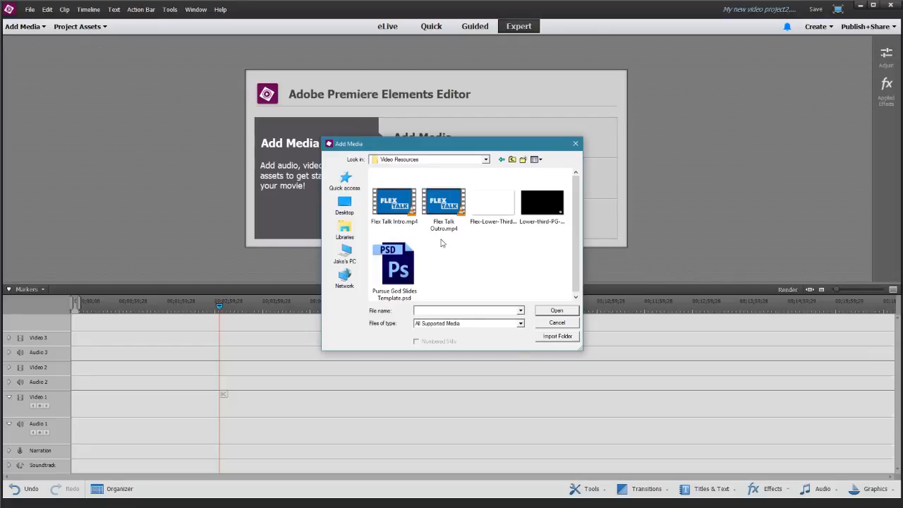
pyautogui.click(402, 204)
pyautogui.keyDown('ctrl'); pyautogui.click(442, 207); pyautogui.keyUp('ctrl')
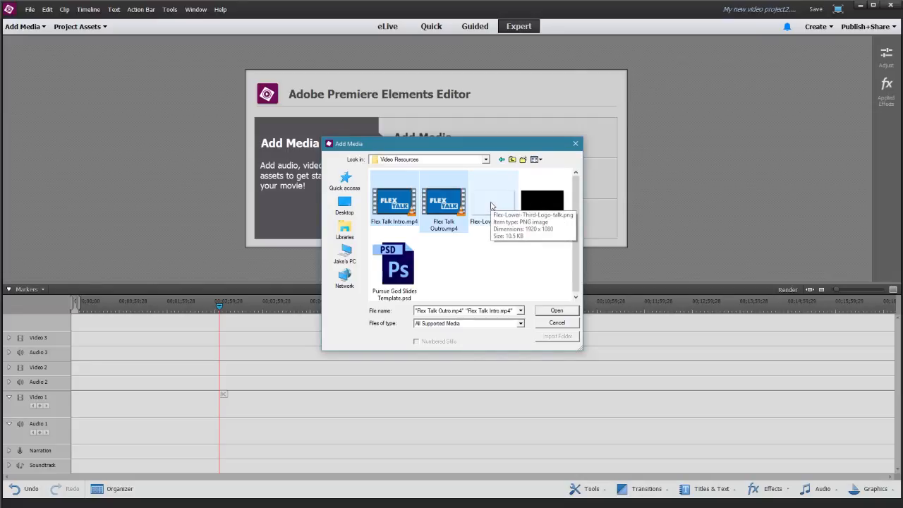
pyautogui.keyDown('ctrl'); pyautogui.click(491, 205); pyautogui.keyUp('ctrl')
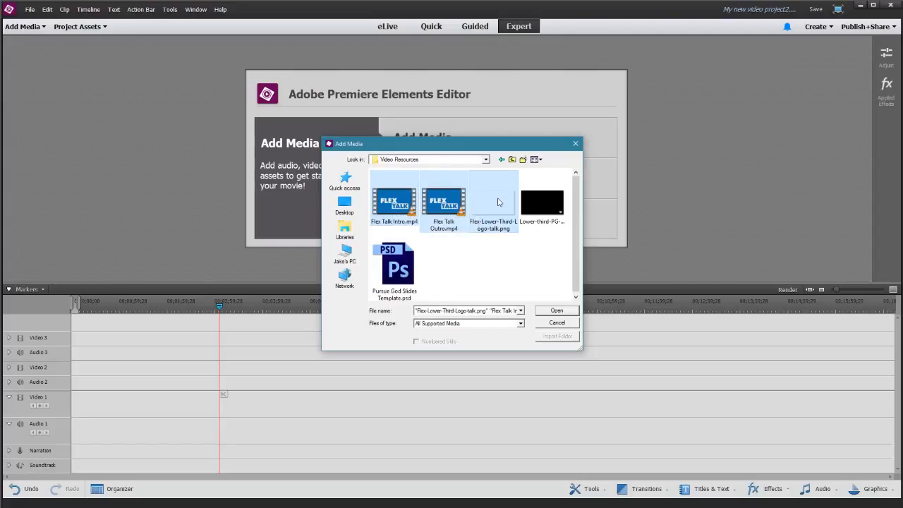
pyautogui.click(557, 311)
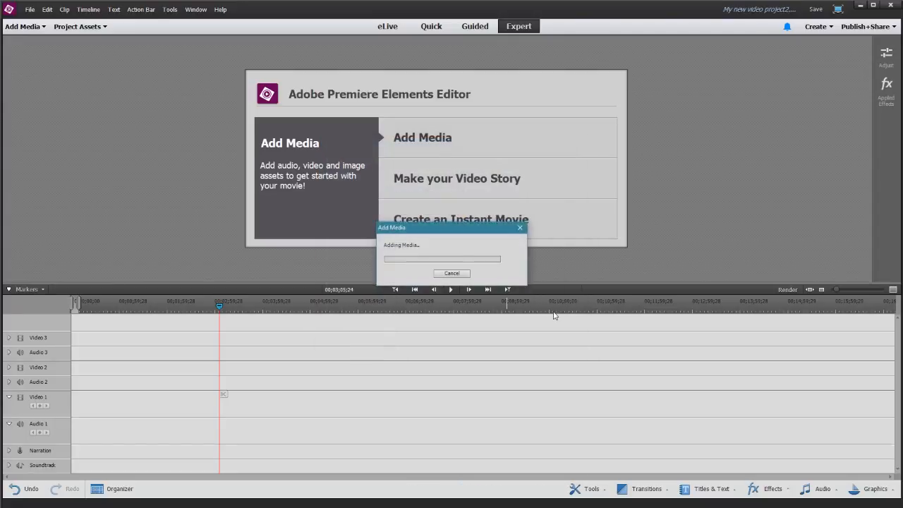
# Start another media import from files and browse to the desktop folder "3 Things a Leader Must Do to Ensure Productivity"
pyautogui.click(38, 27)
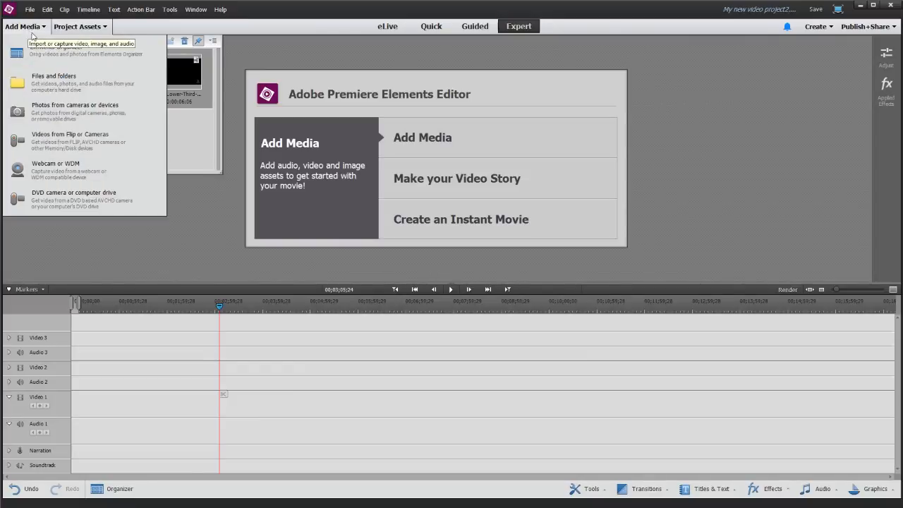
pyautogui.click(45, 74)
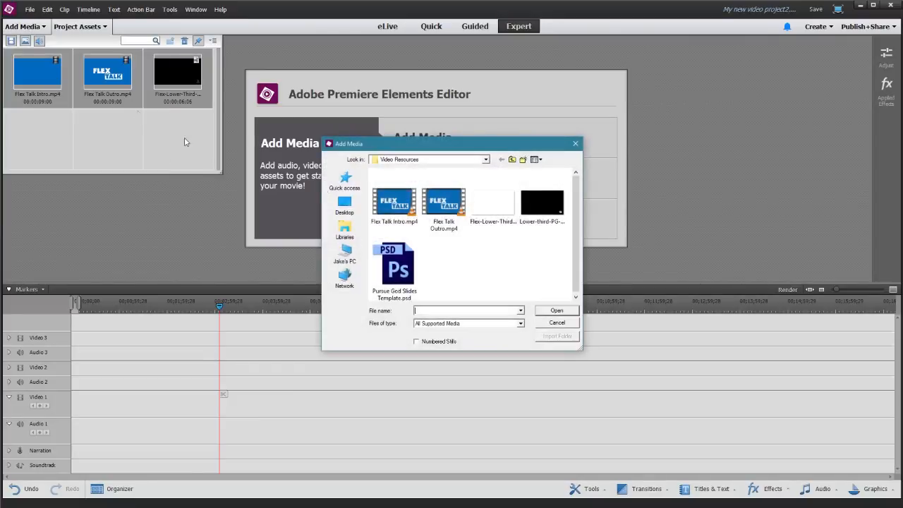
pyautogui.click(407, 159)
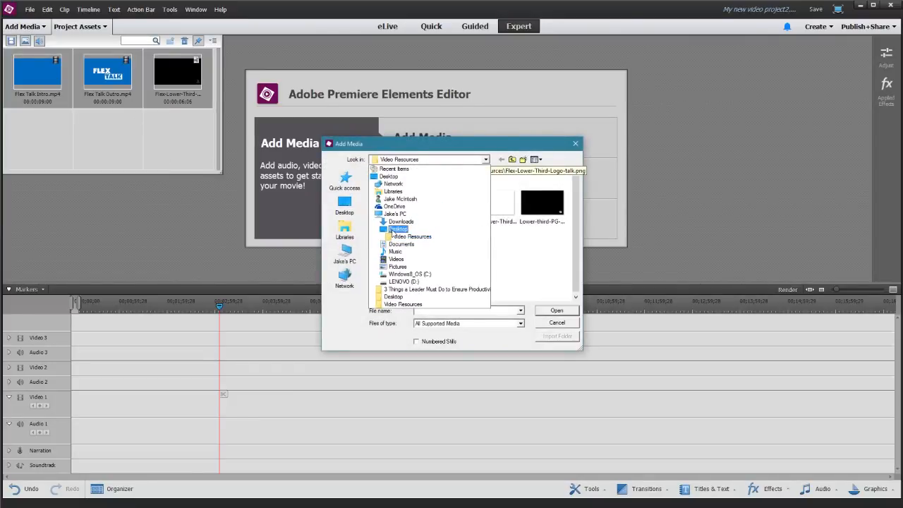
pyautogui.click(393, 229)
pyautogui.click(397, 217)
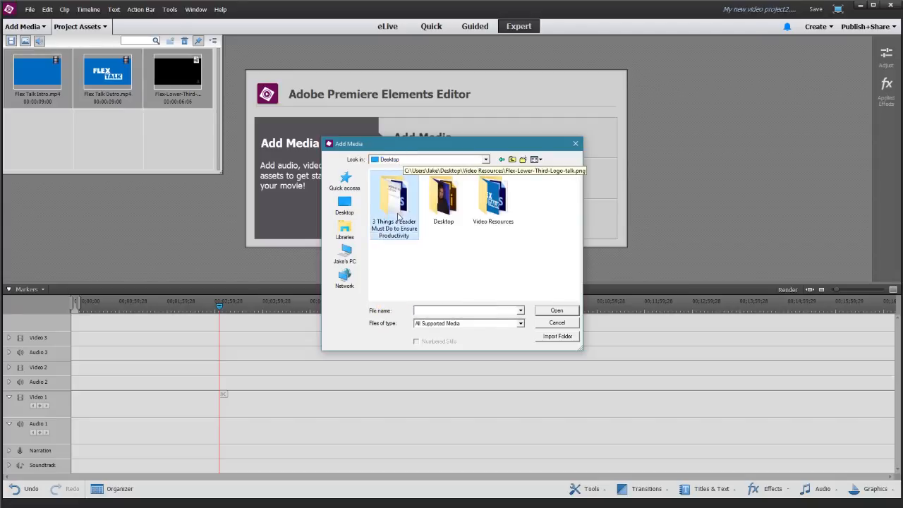
pyautogui.click(556, 311)
# Import the slide images 01.png, 02.png and 03.png together with the video MVI_8071.MOV
pyautogui.click(410, 211)
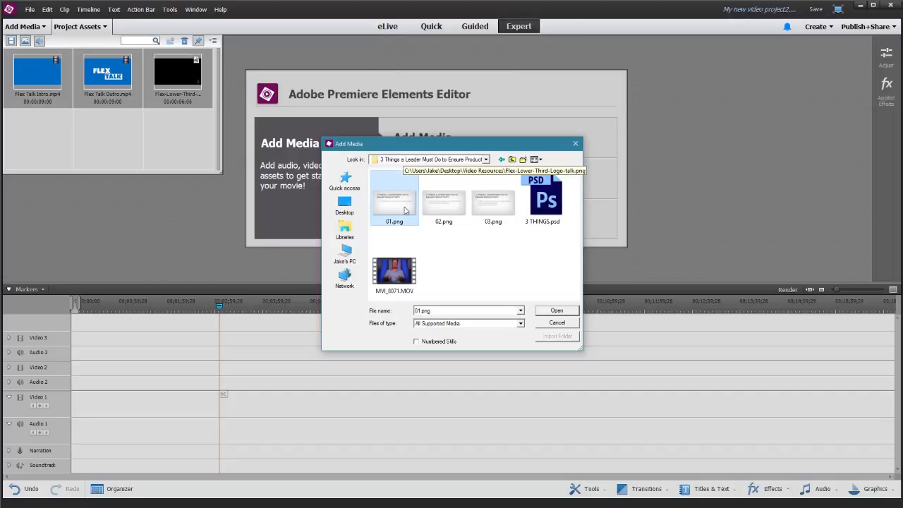
pyautogui.keyDown('shift'); pyautogui.click(487, 208); pyautogui.keyUp('shift')
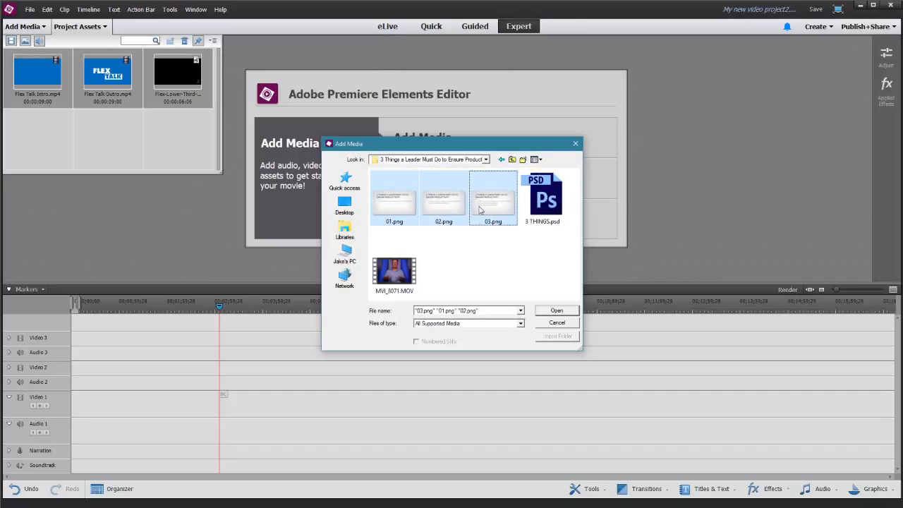
pyautogui.click(387, 280)
pyautogui.keyDown('ctrl'); pyautogui.click(392, 216); pyautogui.keyUp('ctrl')
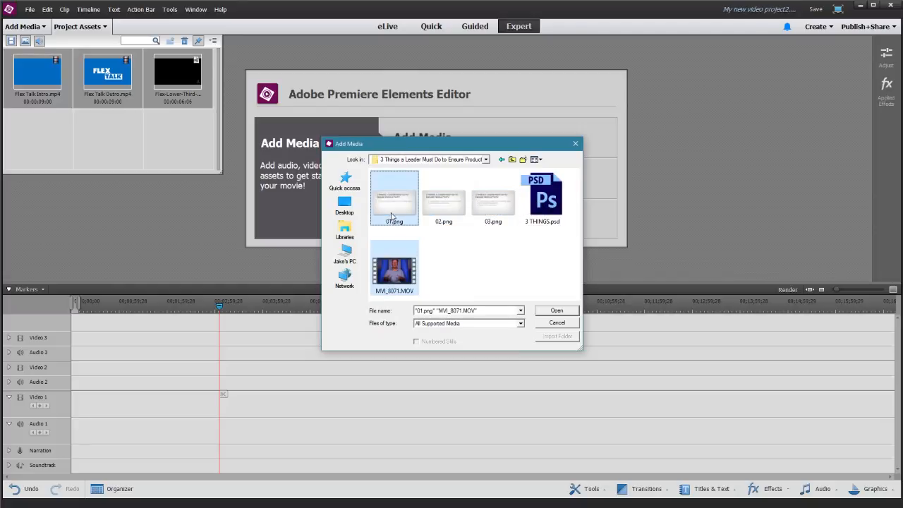
pyautogui.keyDown('ctrl'); pyautogui.click(441, 209); pyautogui.keyUp('ctrl')
pyautogui.keyDown('ctrl'); pyautogui.click(480, 208); pyautogui.keyUp('ctrl')
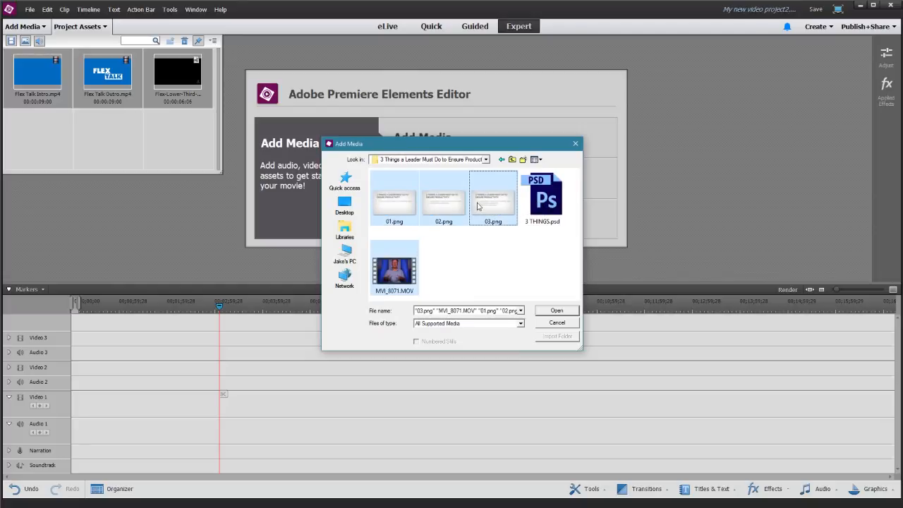
pyautogui.click(557, 311)
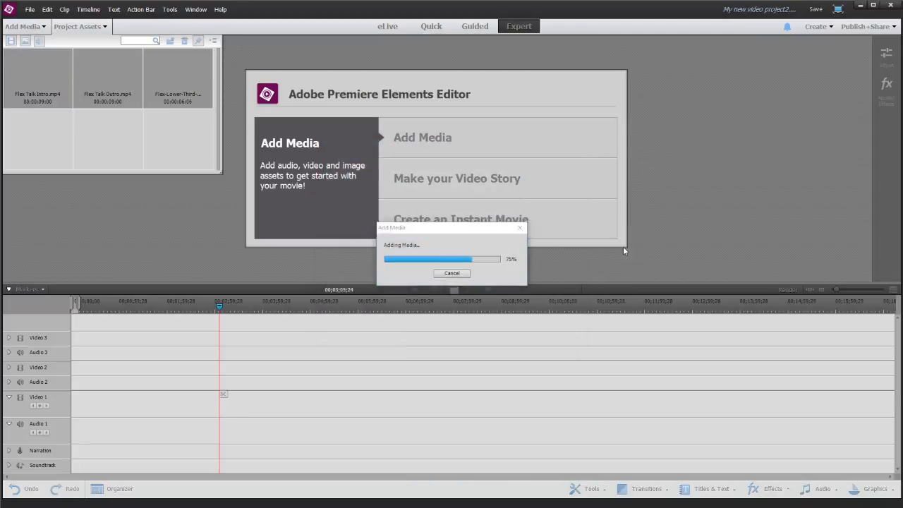
# Place Flex Talk Intro.mp4 from the project assets at the very start of the Video 2 track
pyautogui.click(120, 133)
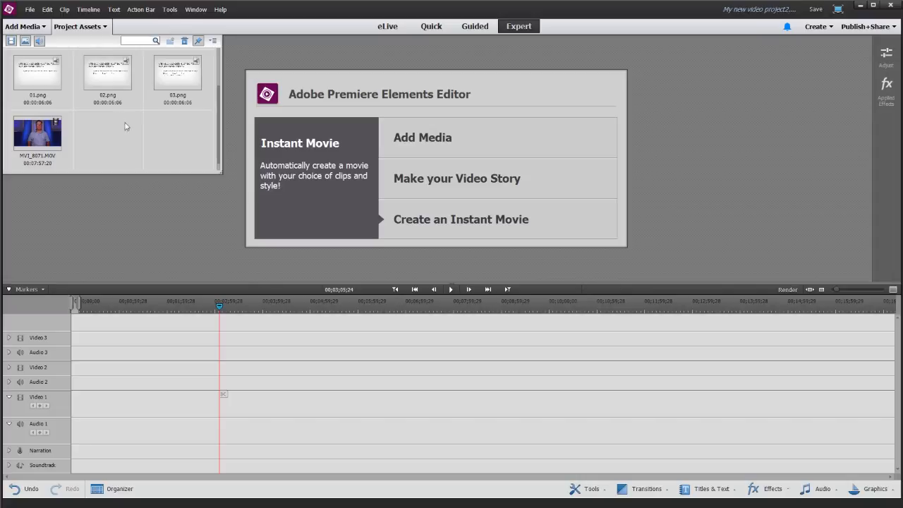
pyautogui.scroll(2, 109, 134)
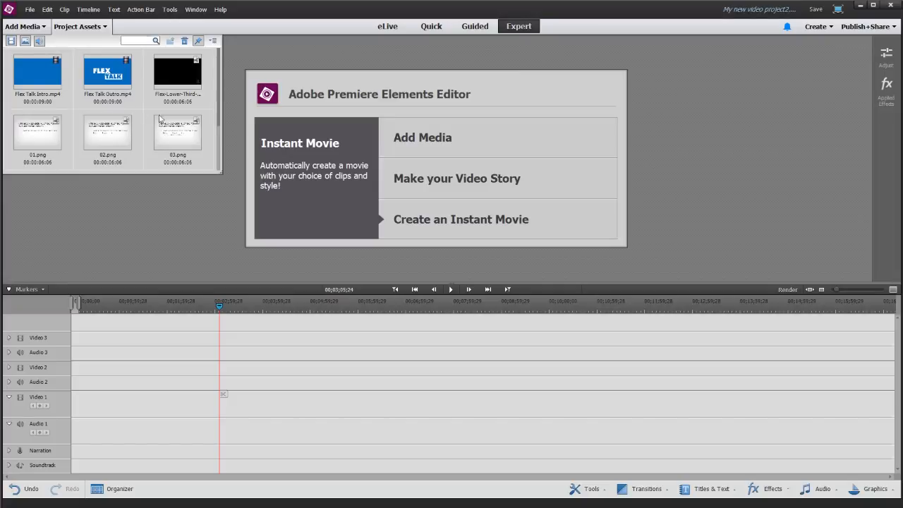
pyautogui.scroll(-2, 134, 118)
pyautogui.scroll(2, 133, 117)
pyautogui.click(38, 74)
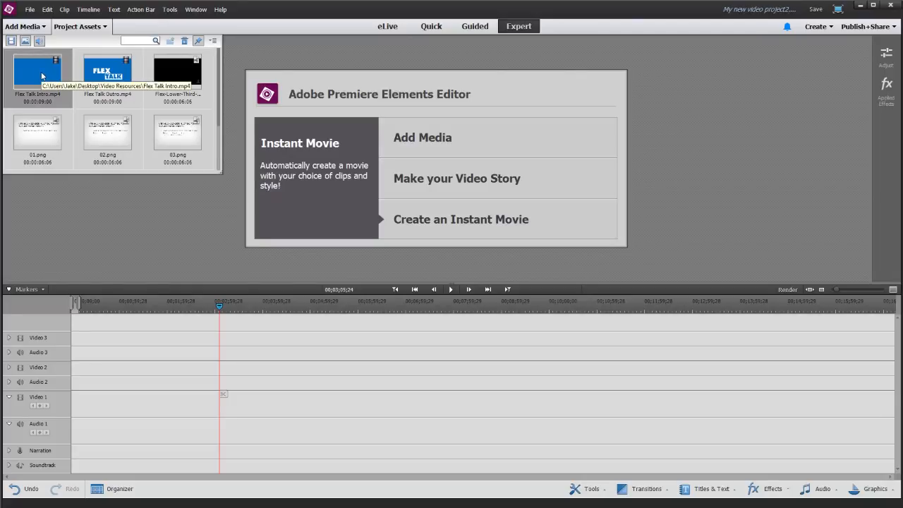
pyautogui.moveTo(42, 76); pyautogui.dragTo(75, 387)
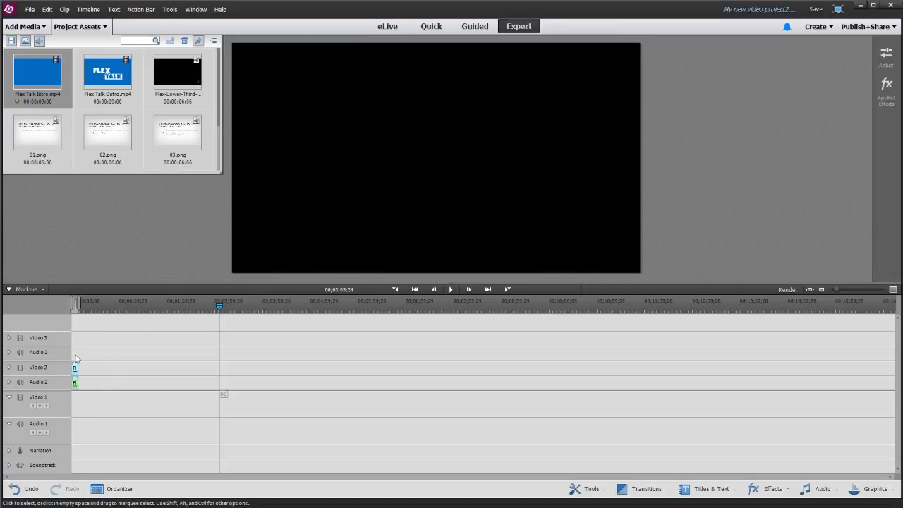
# Return the playhead to the start of the timeline and play back the intro clip
pyautogui.click(219, 308)
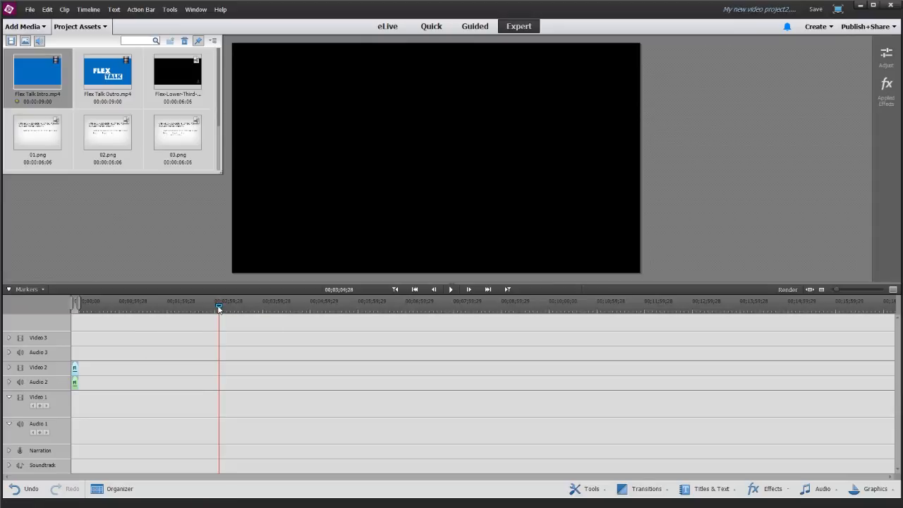
pyautogui.moveTo(219, 308); pyautogui.dragTo(87, 323)
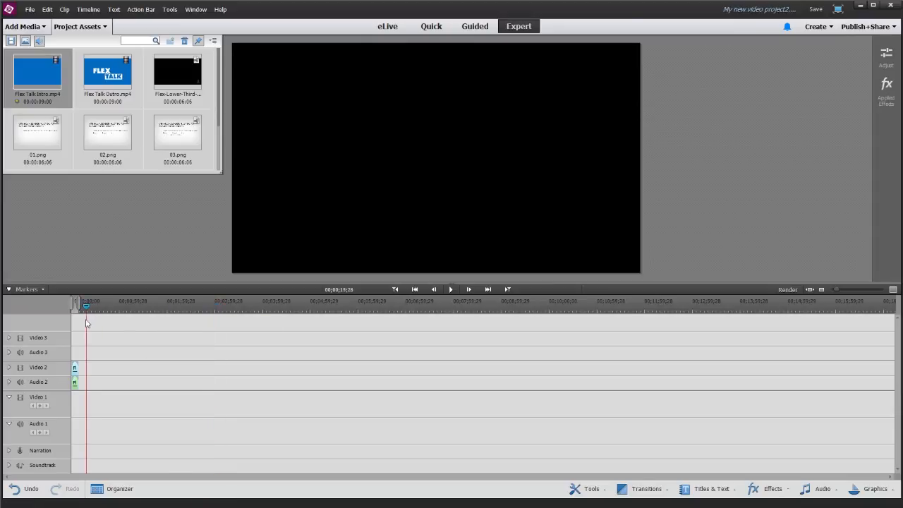
pyautogui.click(111, 358)
pyautogui.moveTo(112, 359); pyautogui.dragTo(61, 356)
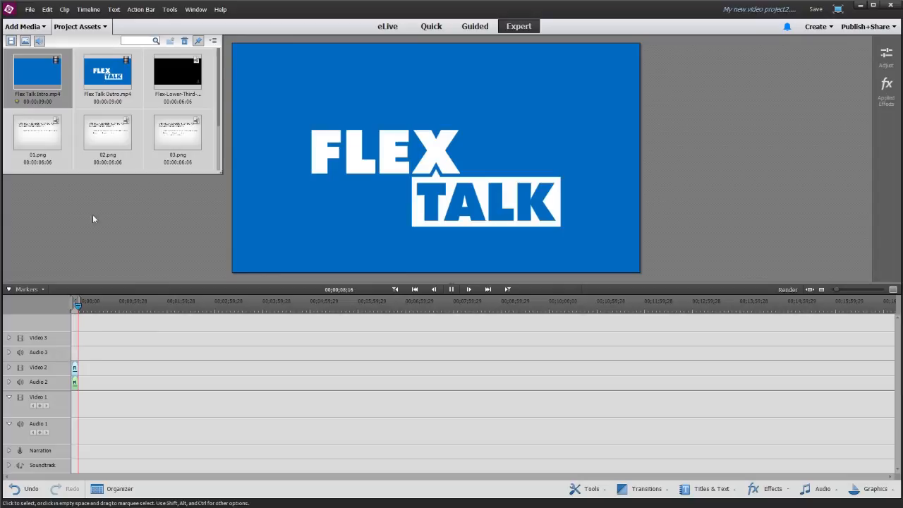
pyautogui.press('space')
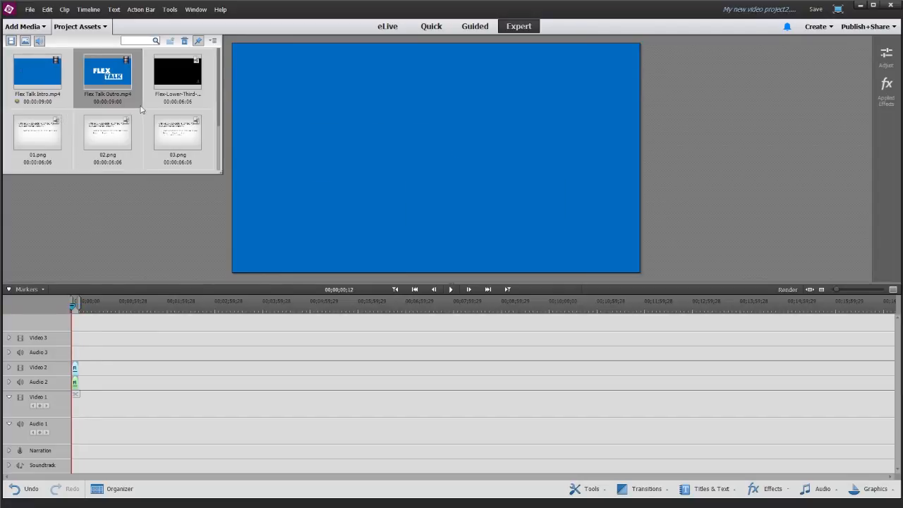
# Place MVI_8071.MOV on the Video 1 track so it starts right where the intro clip ends
pyautogui.scroll(-2, 141, 110)
pyautogui.moveTo(53, 136); pyautogui.dragTo(84, 427)
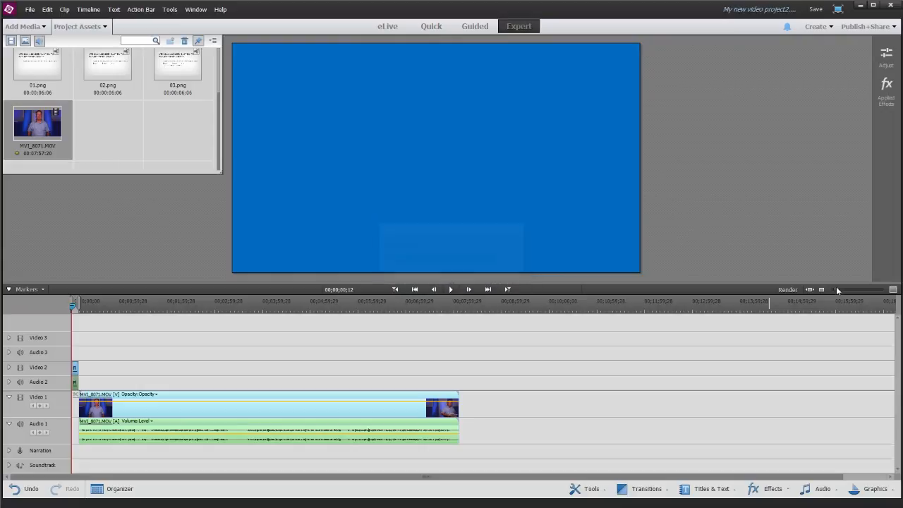
pyautogui.moveTo(838, 286); pyautogui.dragTo(856, 294)
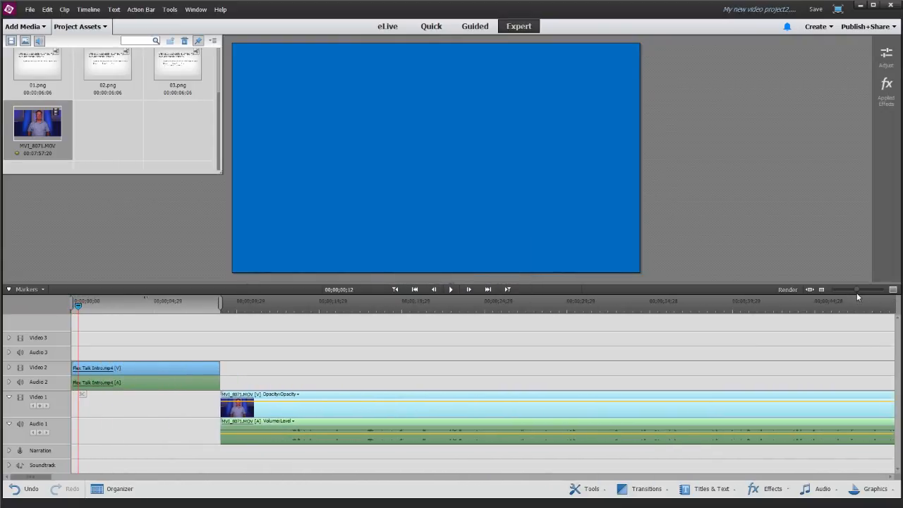
pyautogui.click(208, 423)
pyautogui.click(271, 362)
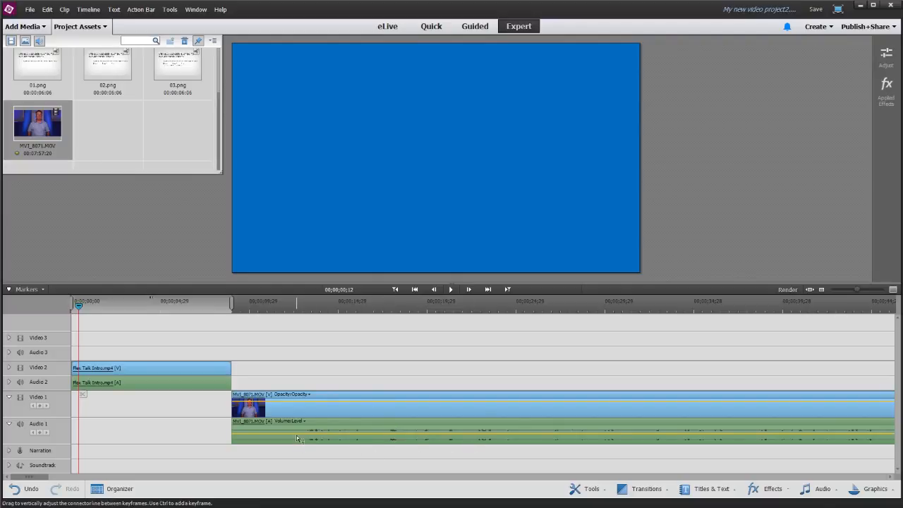
# Split the MVI_8071.MOV clip at 00;00;13;02 and delete its leading section, closing the gap after the intro
pyautogui.click(233, 307)
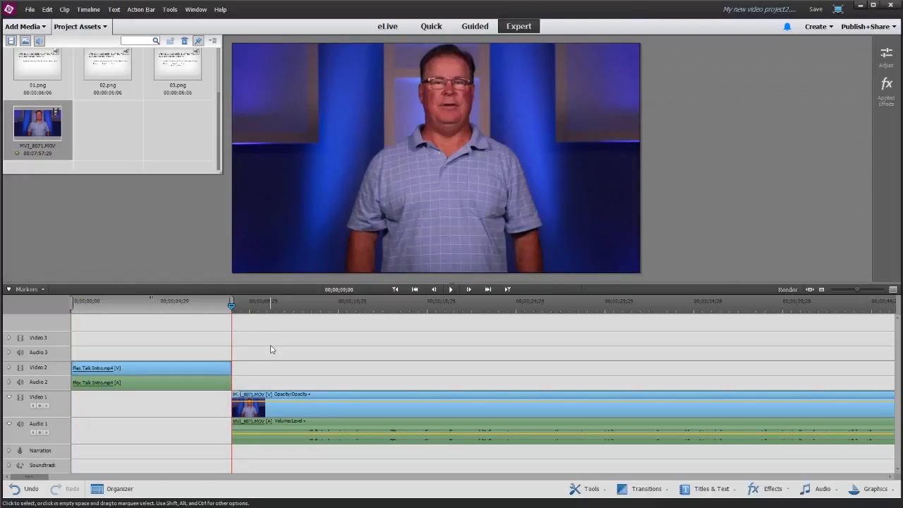
pyautogui.press('space')
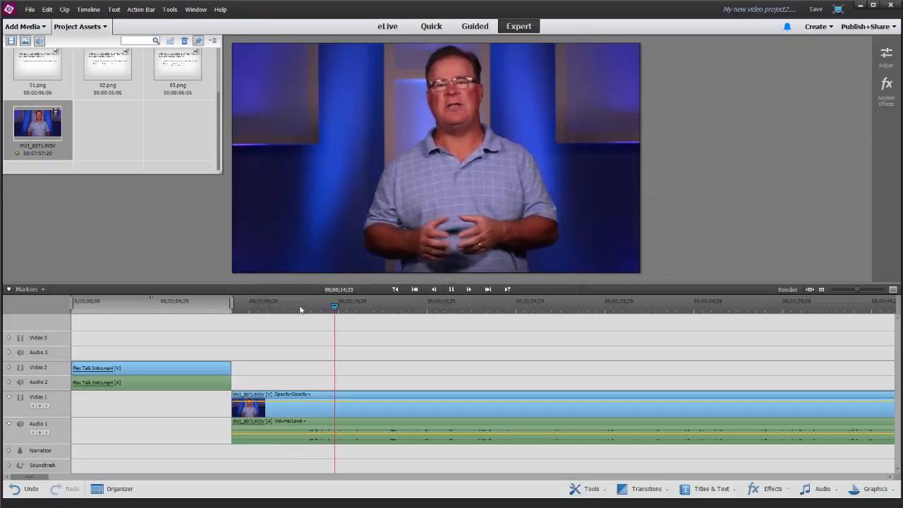
pyautogui.moveTo(300, 309); pyautogui.dragTo(305, 311)
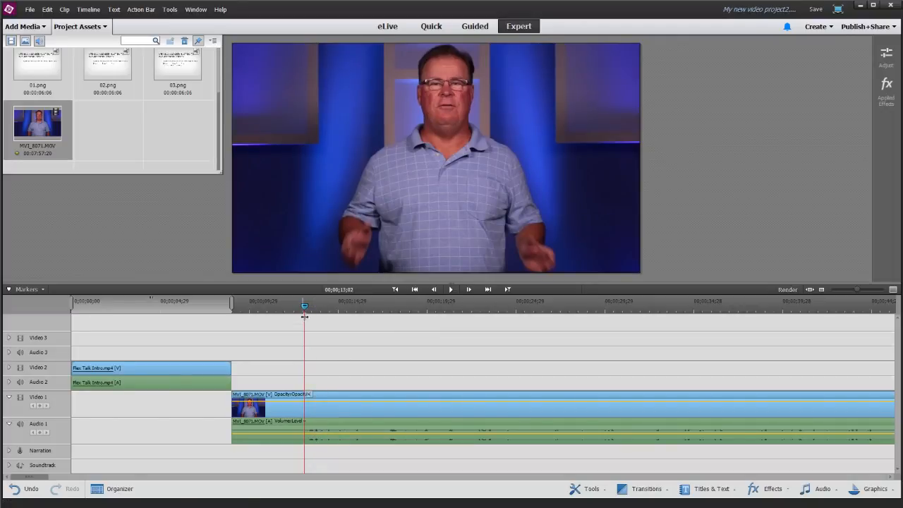
pyautogui.click(308, 395)
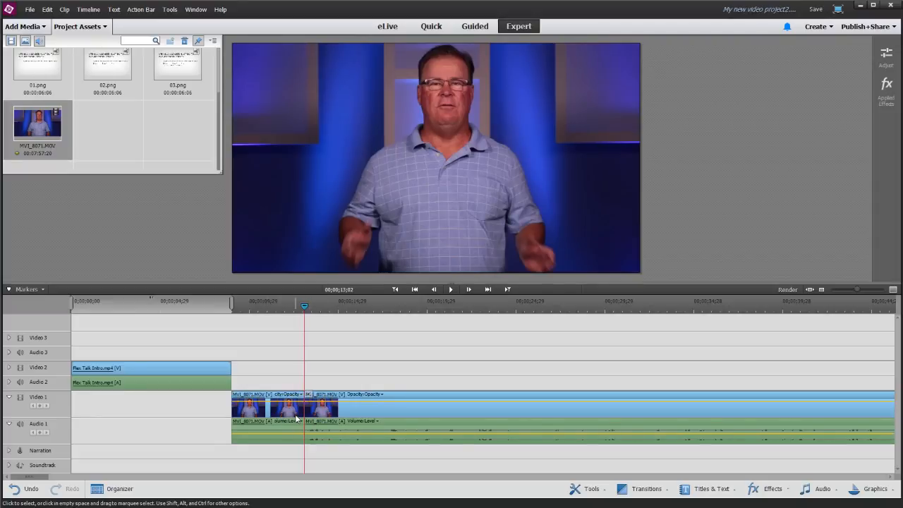
pyautogui.click(282, 416)
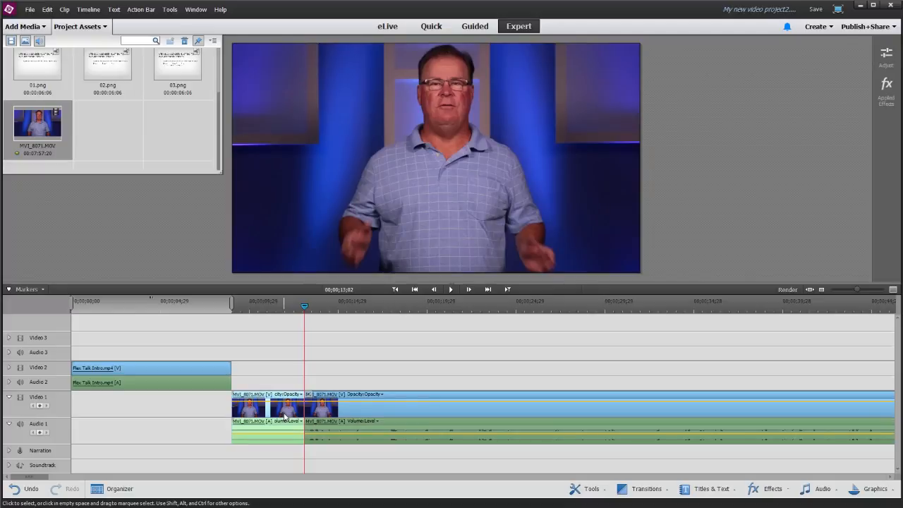
pyautogui.press('Delete')
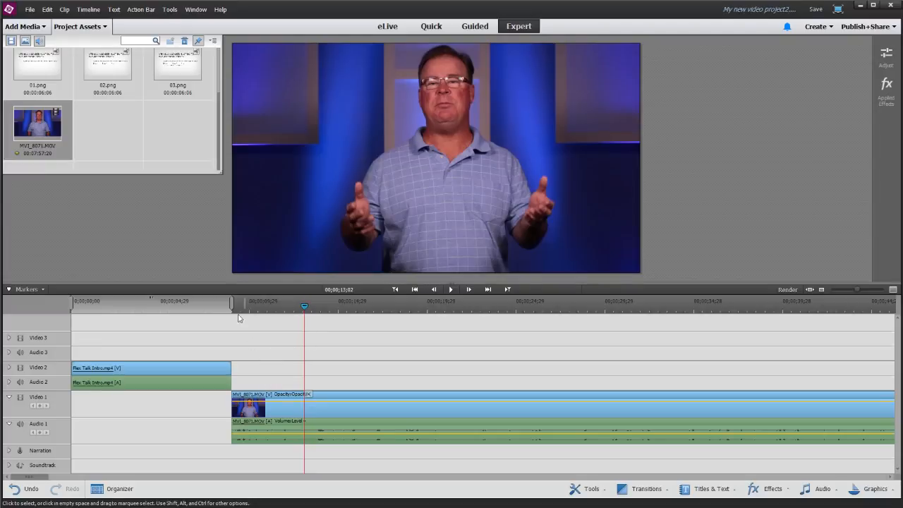
# Play back the cut from the intro into the trimmed speaker clip and return the playhead to within the intro
pyautogui.click(177, 305)
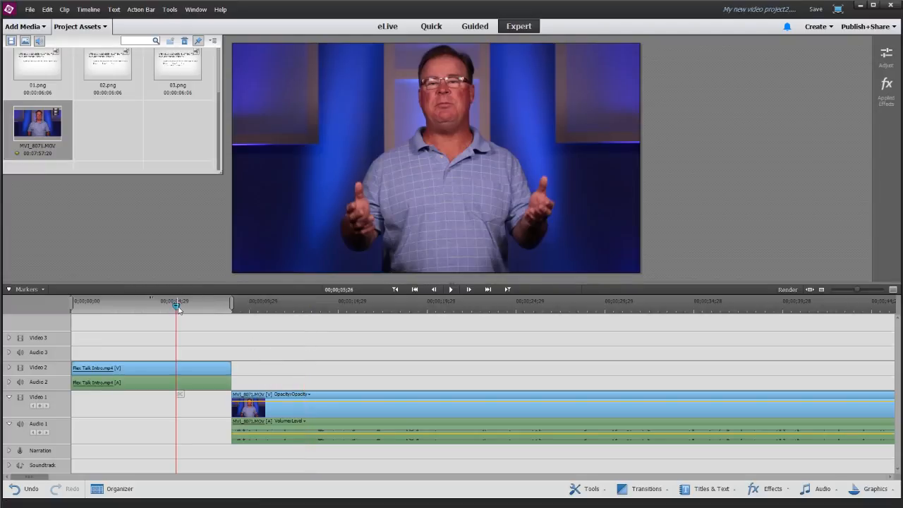
pyautogui.press('space')
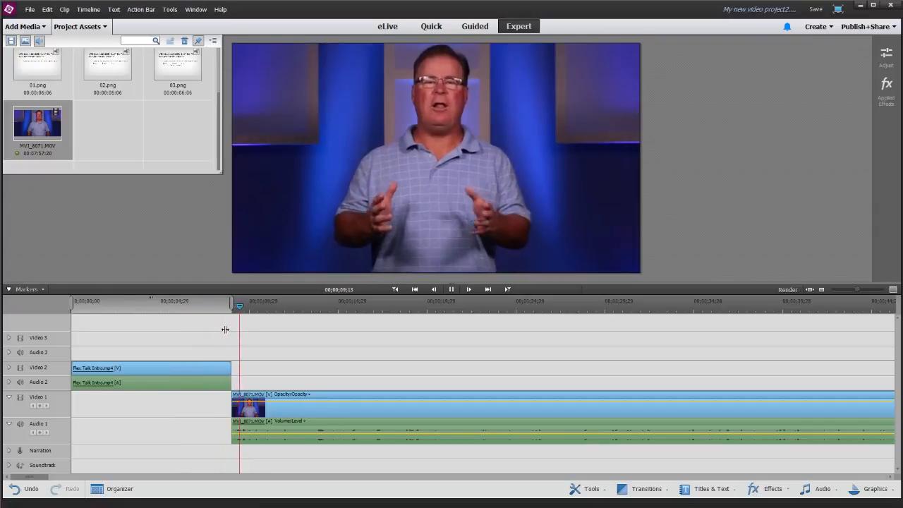
pyautogui.press('space')
pyautogui.click(208, 307)
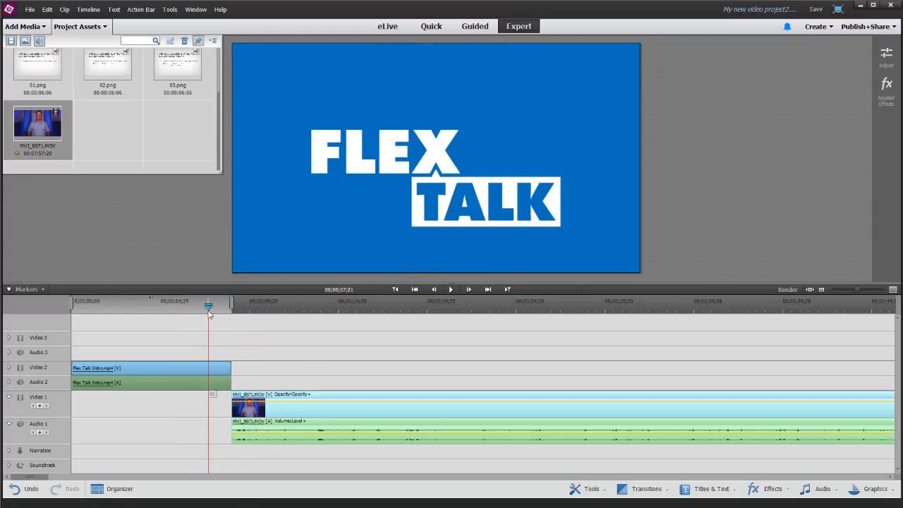
pyautogui.click(172, 306)
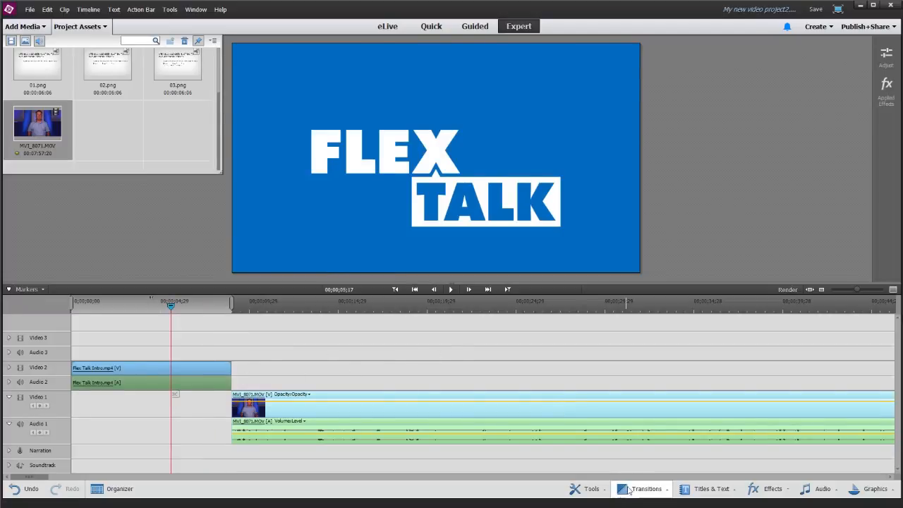
# Add a 1-second Cross Dissolve transition to the end of the Flex Talk intro clip, aligned to the left clip
pyautogui.click(644, 492)
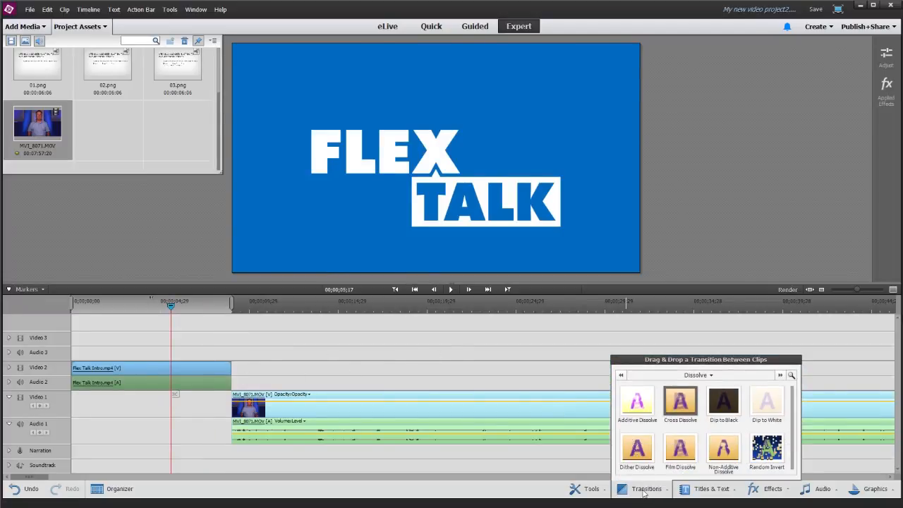
pyautogui.click(621, 376)
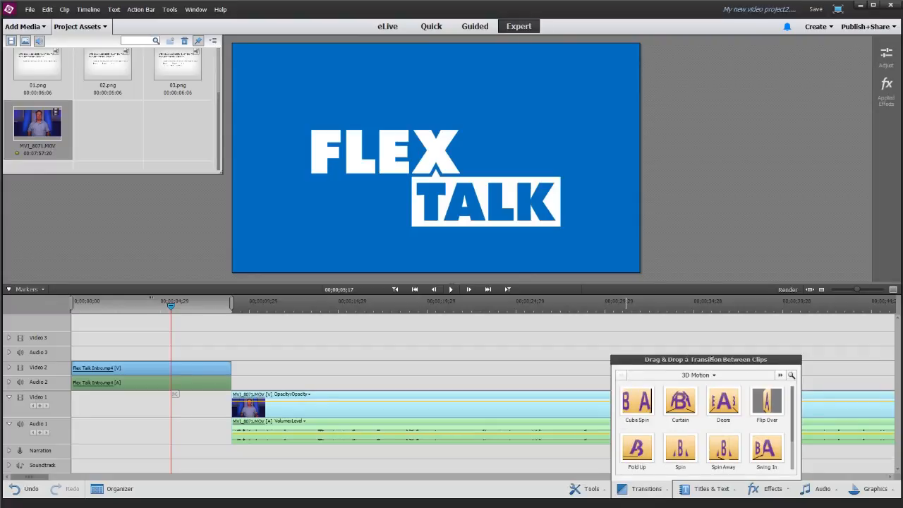
pyautogui.click(779, 375)
pyautogui.click(779, 375)
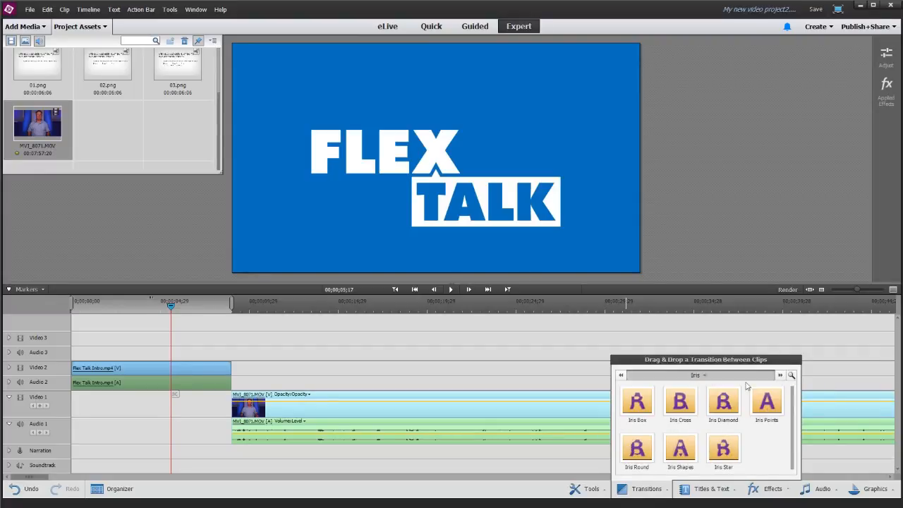
pyautogui.click(620, 375)
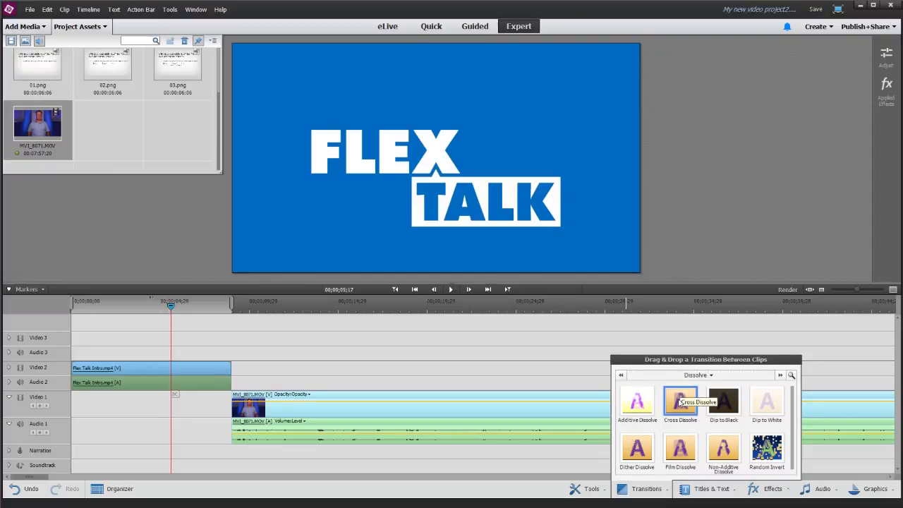
pyautogui.moveTo(679, 402)
pyautogui.mouseDown()
pyautogui.moveTo(511, 370)
pyautogui.moveTo(227, 366)
pyautogui.mouseUp()
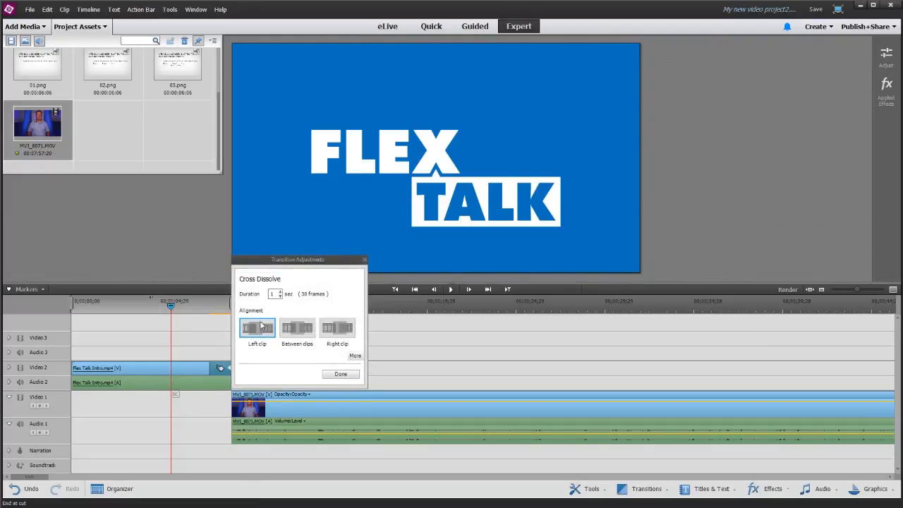
pyautogui.click(343, 375)
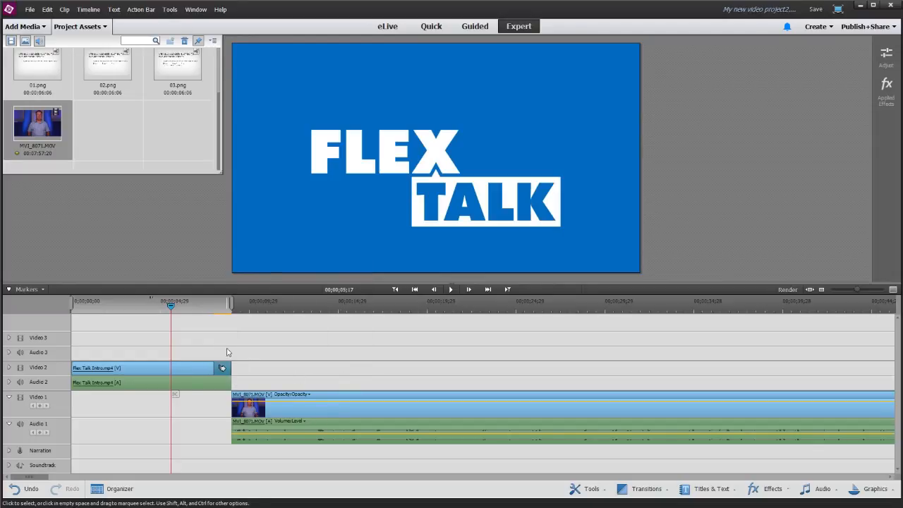
# Move the MVI_8071.MOV clip earlier so it starts where the Cross Dissolve begins, and play back the overlap
pyautogui.click(262, 394)
pyautogui.moveTo(261, 395); pyautogui.dragTo(246, 402)
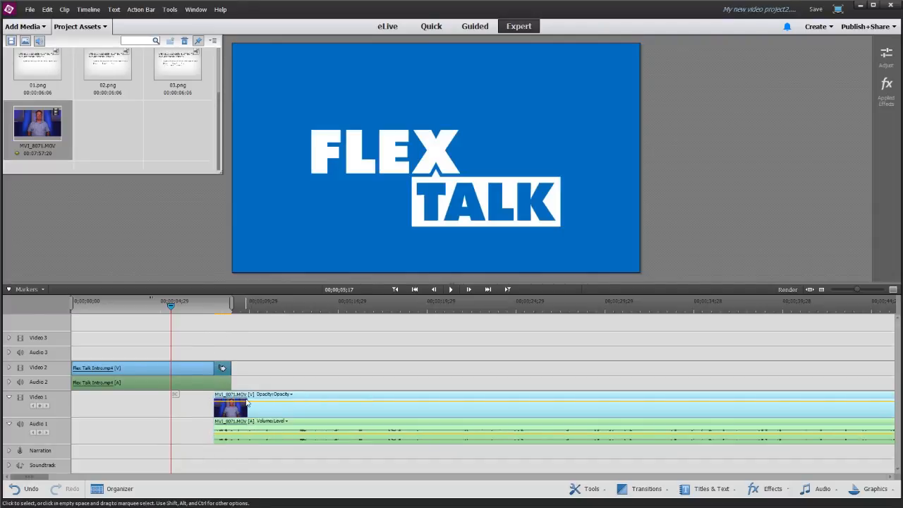
pyautogui.moveTo(192, 309); pyautogui.dragTo(182, 350)
pyautogui.press('space')
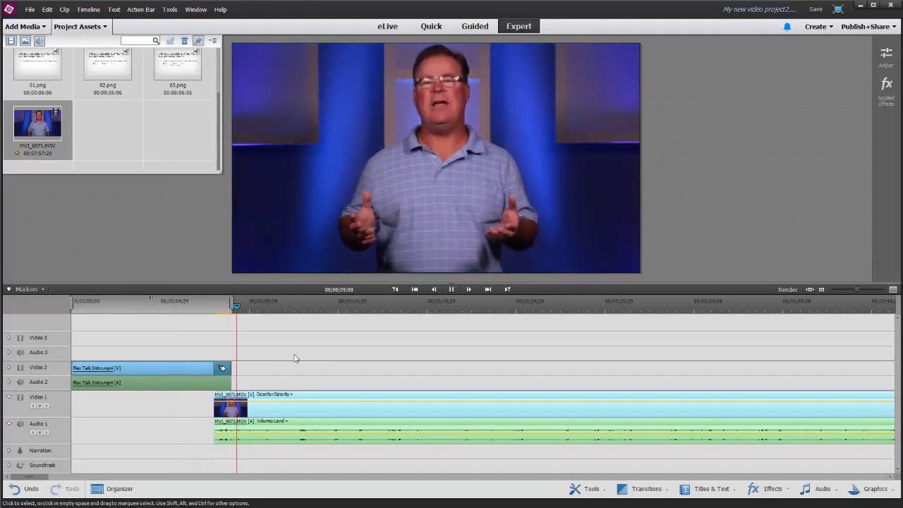
pyautogui.press('space')
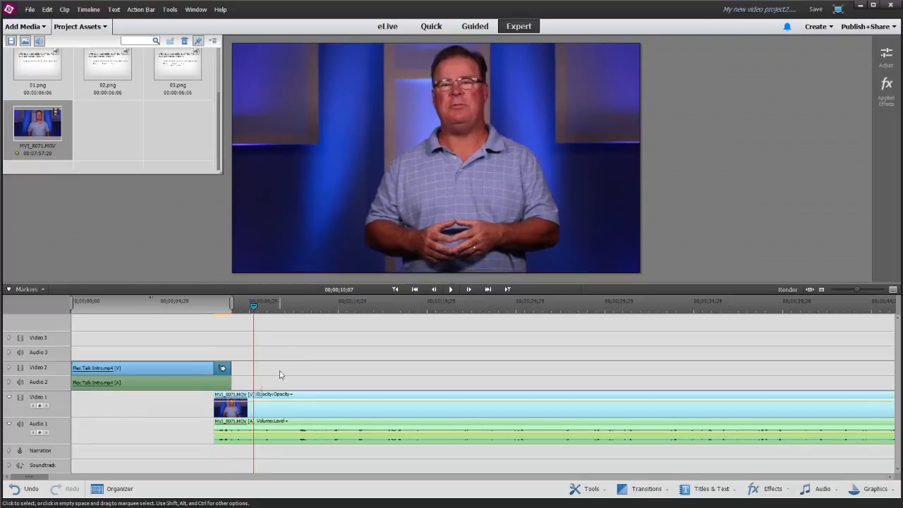
# Replay the dissolve from the intro into the speaker clip, starting shortly before the transition
pyautogui.click(216, 307)
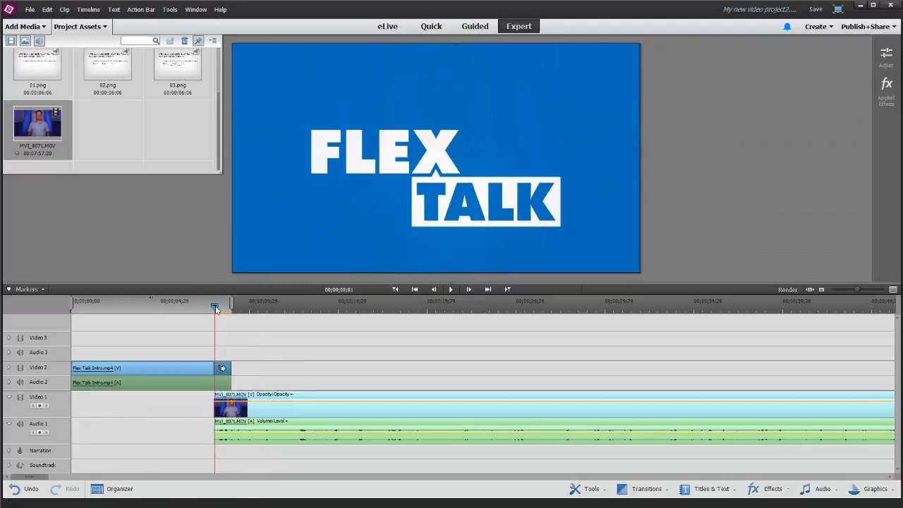
pyautogui.moveTo(215, 307); pyautogui.dragTo(194, 308)
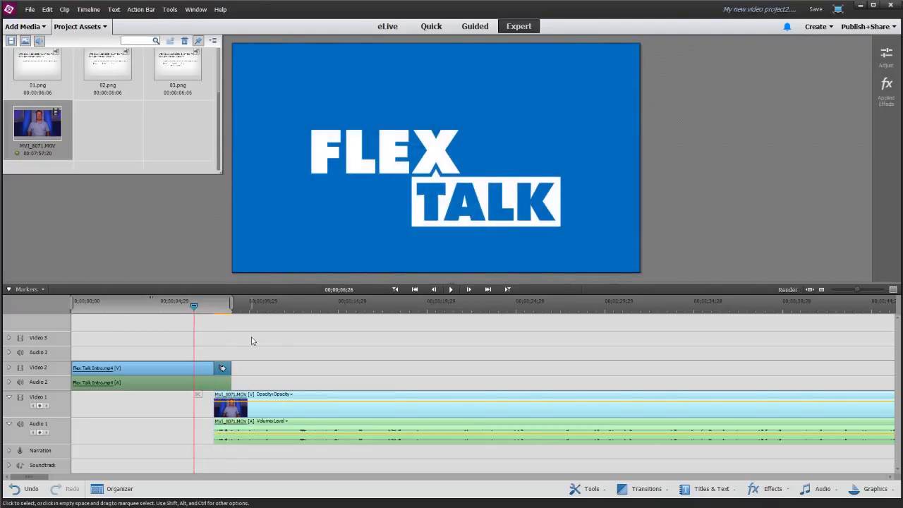
pyautogui.press('space')
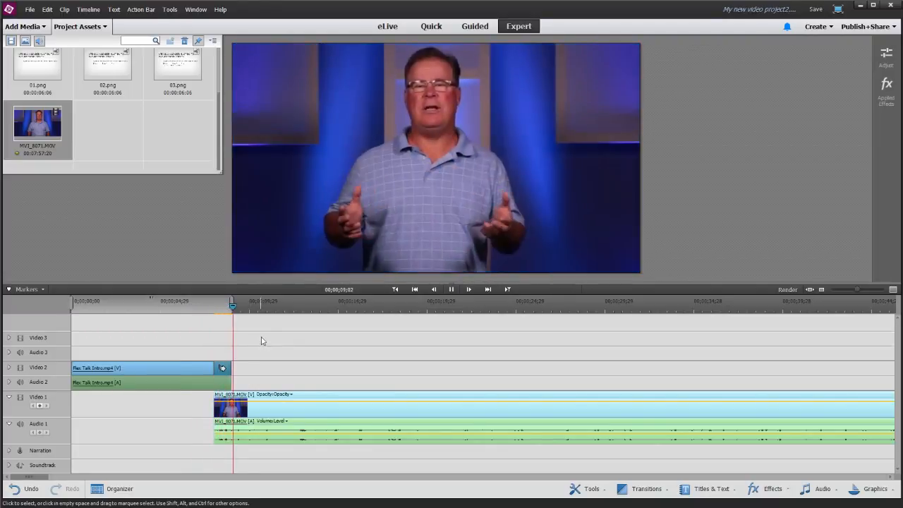
pyautogui.press('space')
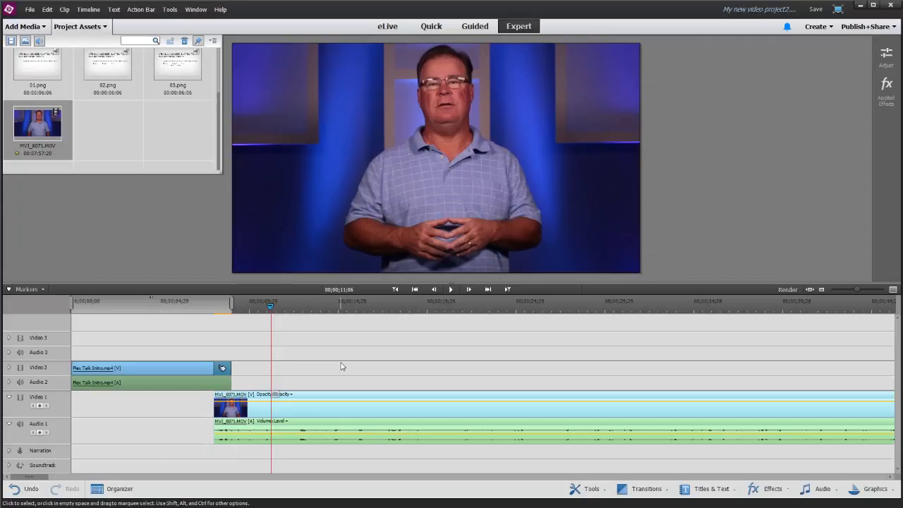
pyautogui.click(247, 345)
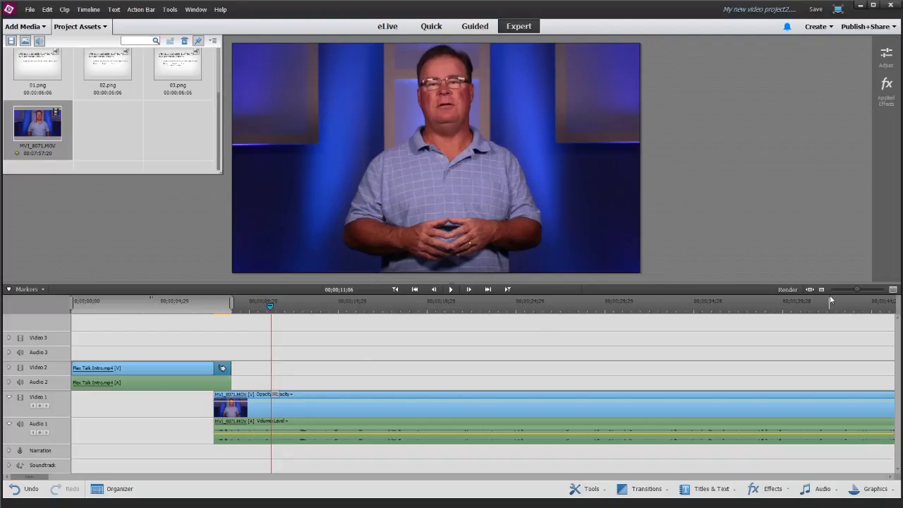
# Play the speaker footage around 00;01;10 to 00;01;15 to examine where the speaker breaks off
pyautogui.moveTo(857, 289); pyautogui.dragTo(847, 289)
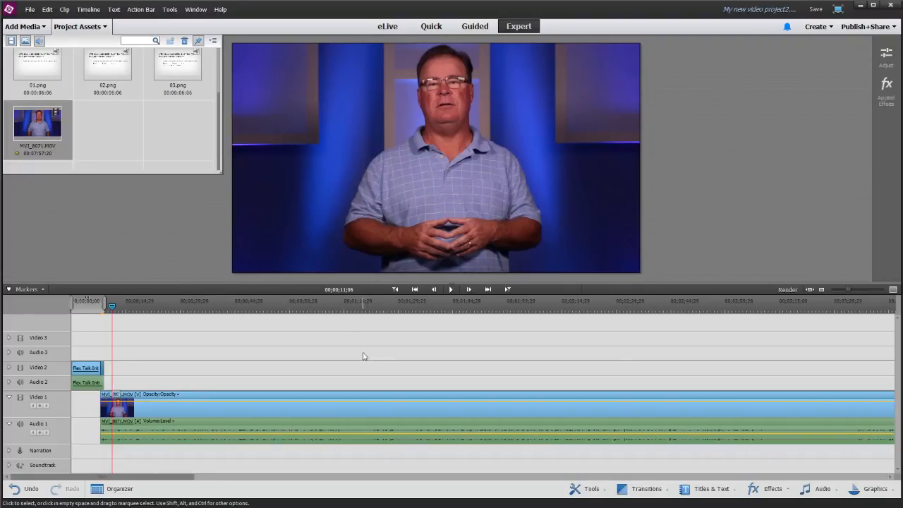
pyautogui.click(338, 306)
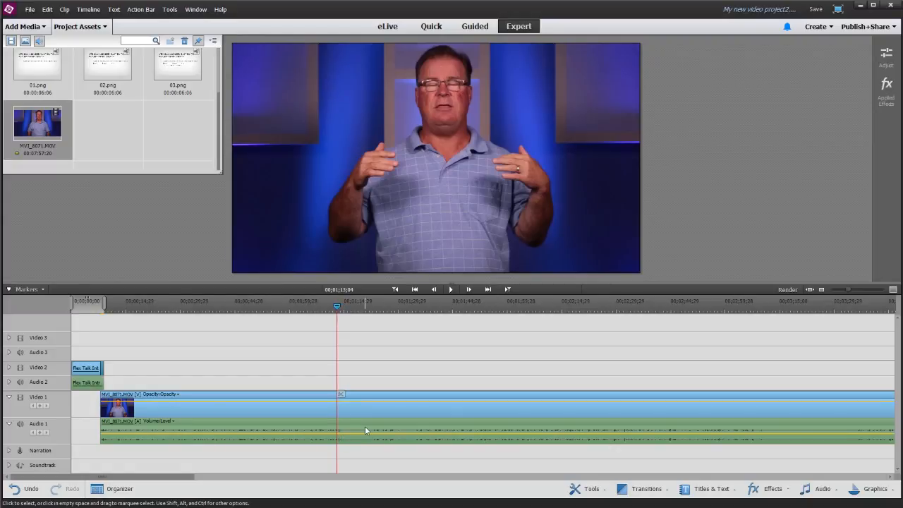
pyautogui.click(335, 309)
pyautogui.moveTo(332, 312); pyautogui.dragTo(328, 313)
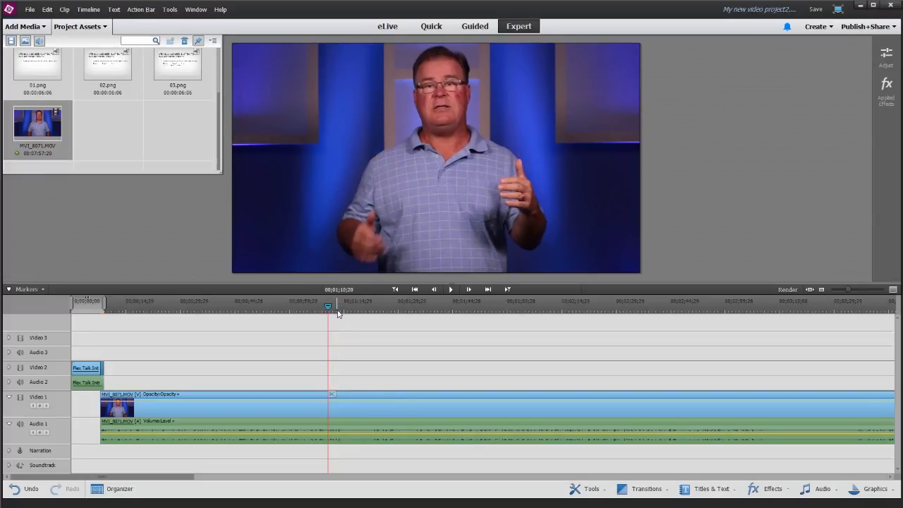
pyautogui.press('space')
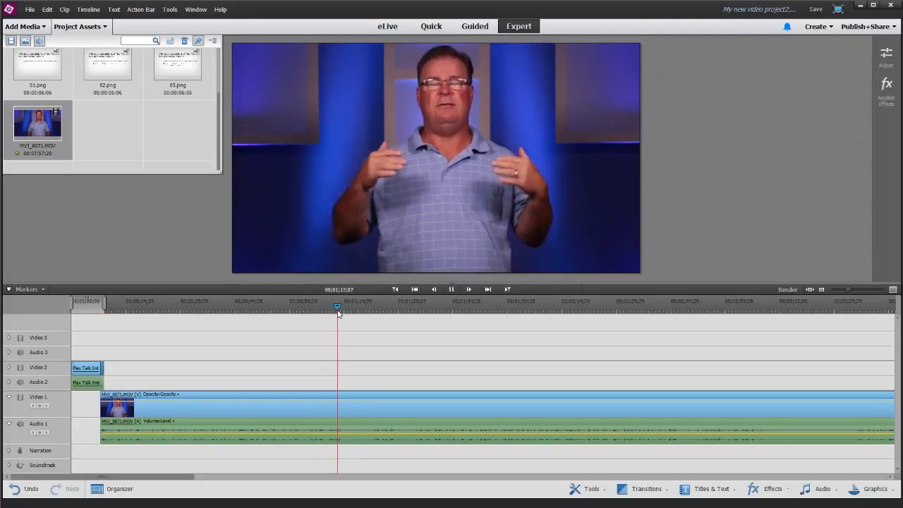
pyautogui.click(343, 328)
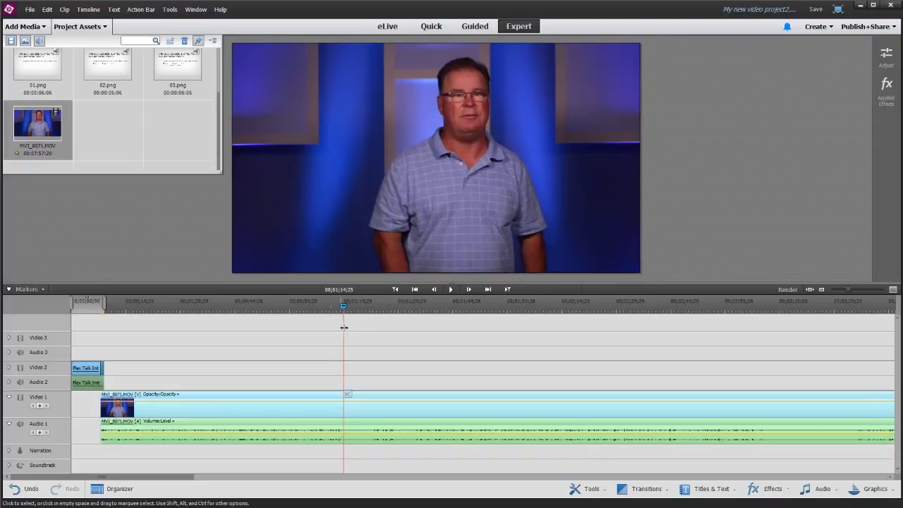
pyautogui.moveTo(344, 307); pyautogui.dragTo(332, 310)
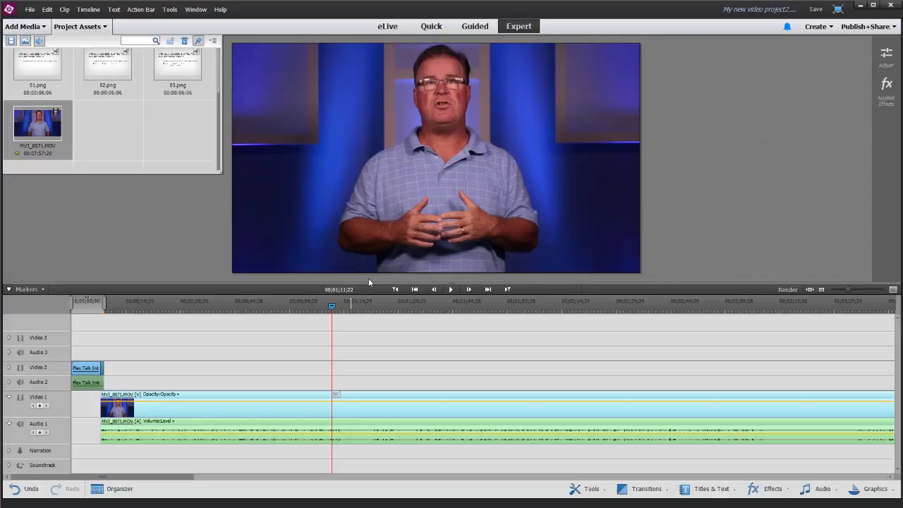
pyautogui.click(311, 308)
pyautogui.press('space')
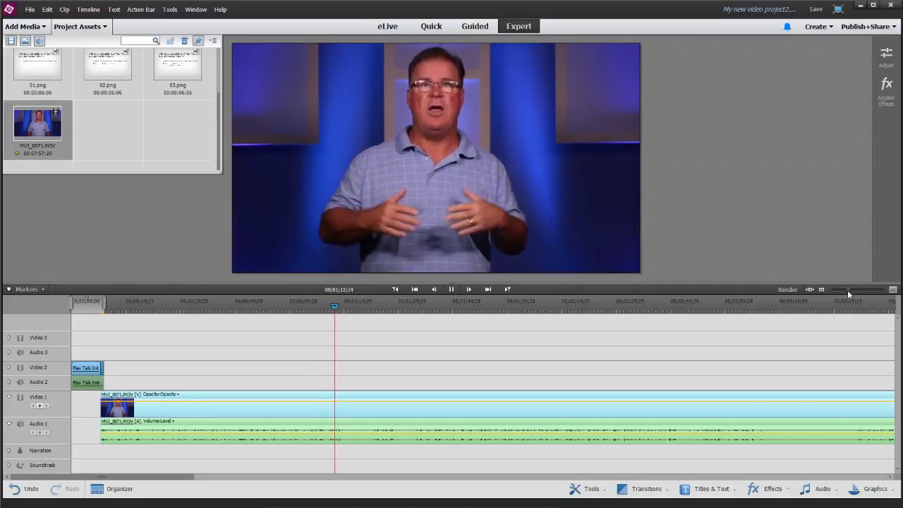
# Replay the speech leading up to the mistake and split the MVI_8071.MOV clip at 00;01;07;22
pyautogui.moveTo(847, 290); pyautogui.dragTo(857, 291)
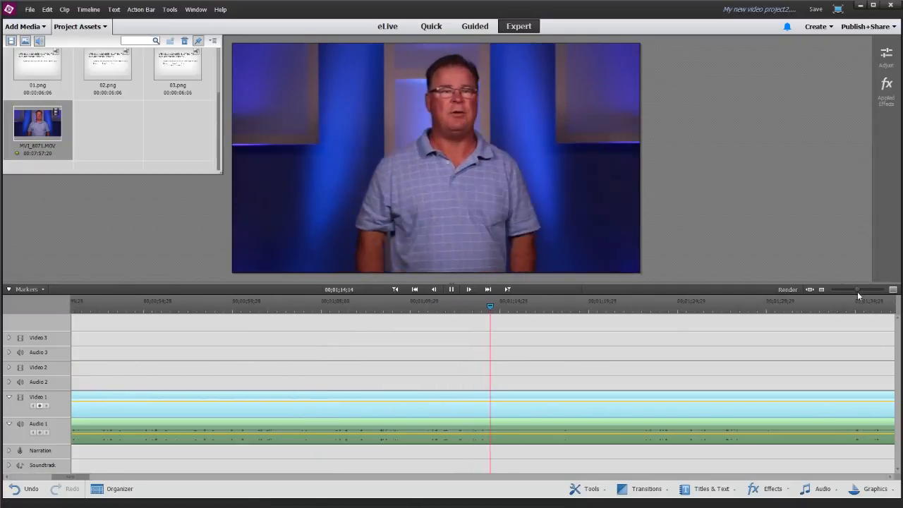
pyautogui.click(372, 298)
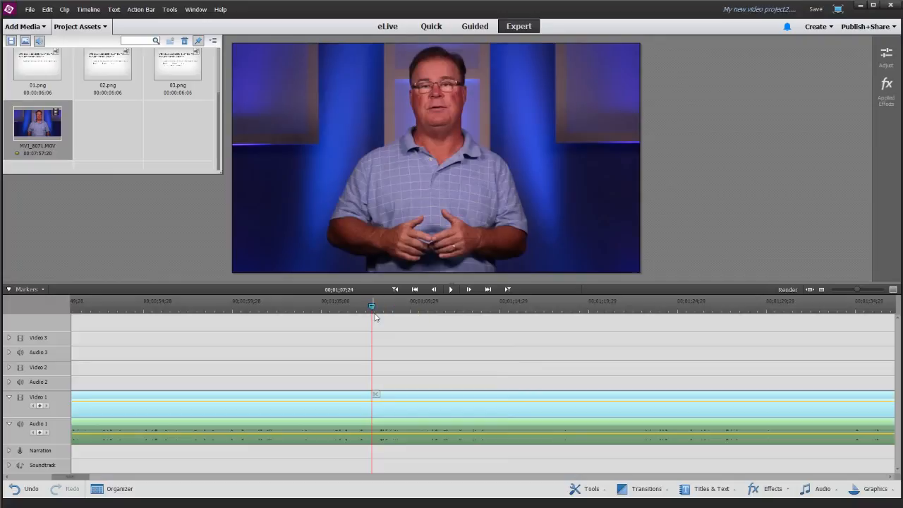
pyautogui.press('space')
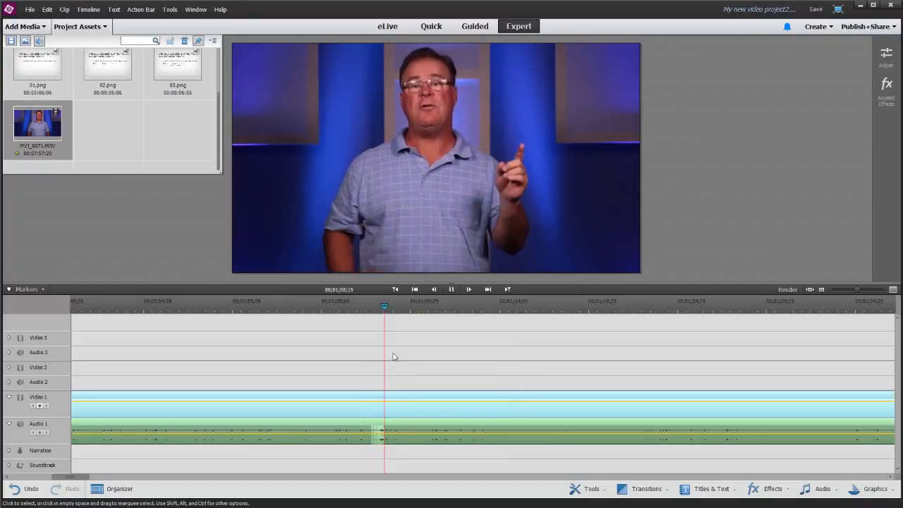
pyautogui.click(295, 303)
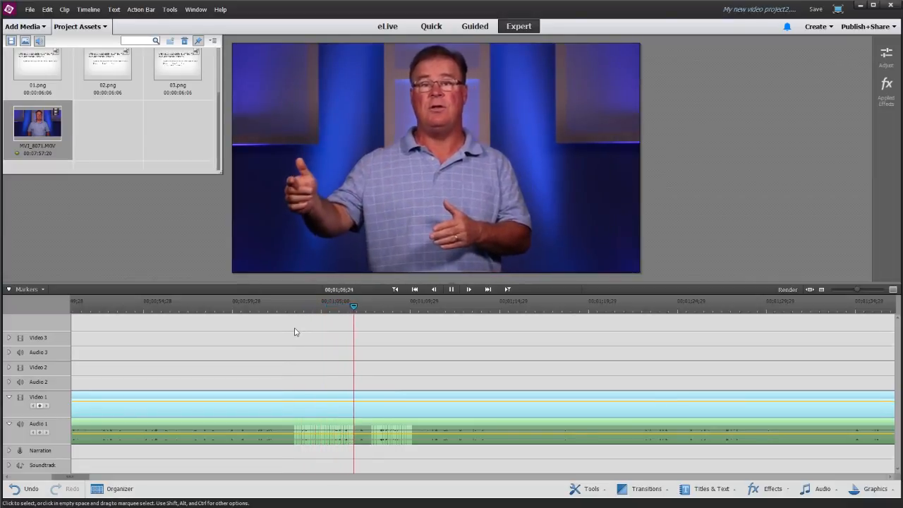
pyautogui.press('space')
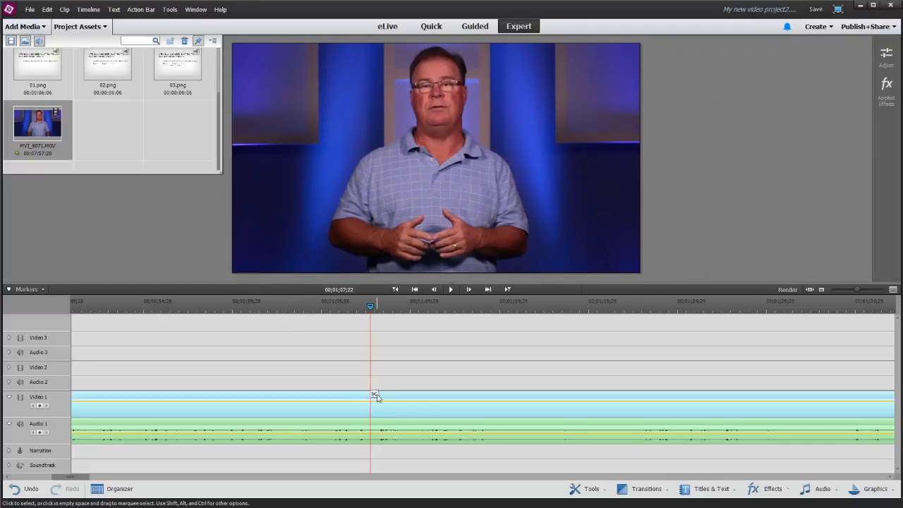
pyautogui.click(375, 393)
pyautogui.click(377, 399)
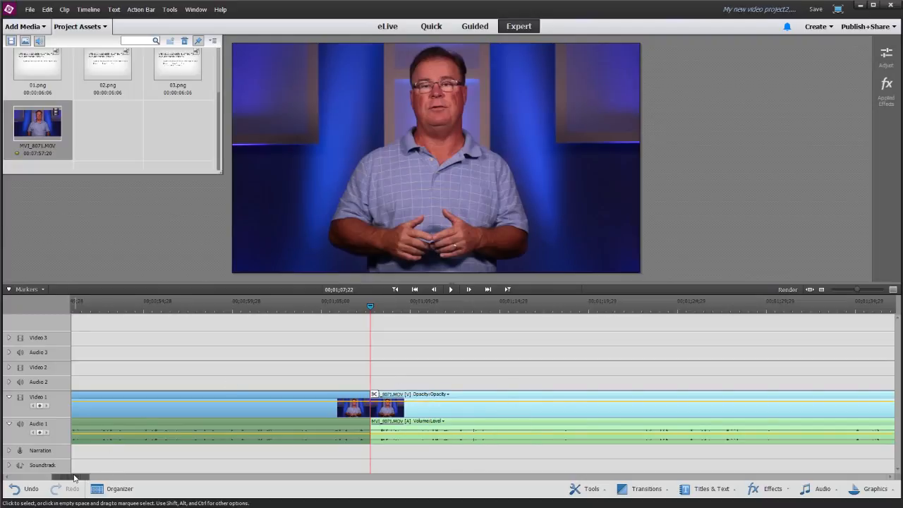
# Play the MVI_8071.MOV footage after the cut from 00;01;22;17 and the speech before the cut to compare the two takes
pyautogui.scroll(-5, 152, 450)
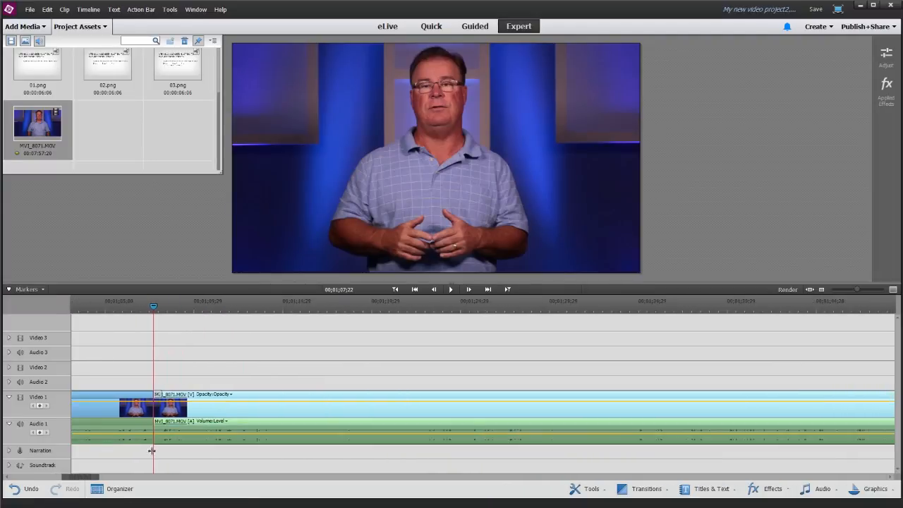
pyautogui.click(419, 308)
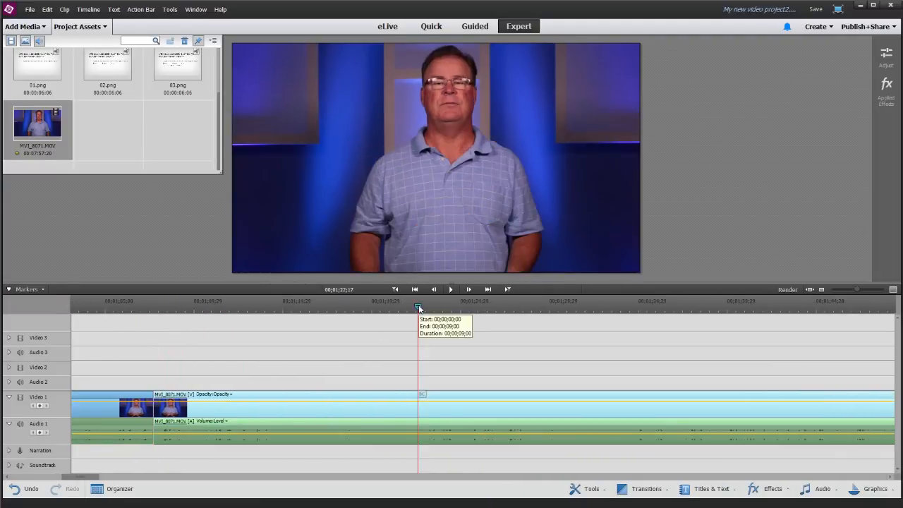
pyautogui.press('space')
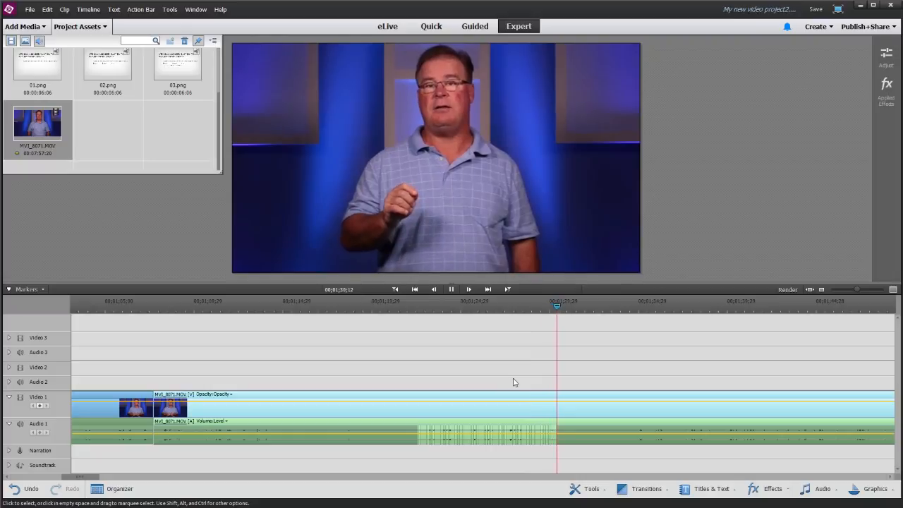
pyautogui.click(549, 308)
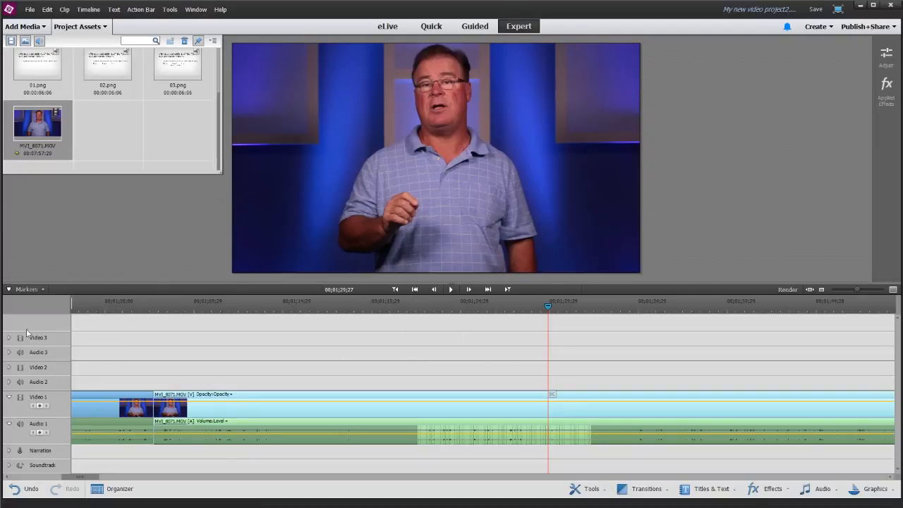
pyautogui.click(85, 303)
pyautogui.press('space')
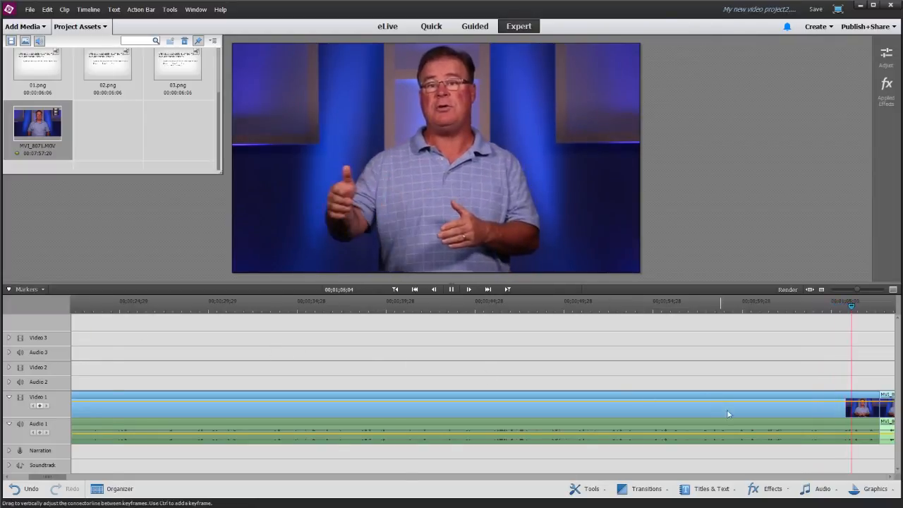
pyautogui.press('space')
pyautogui.click(495, 304)
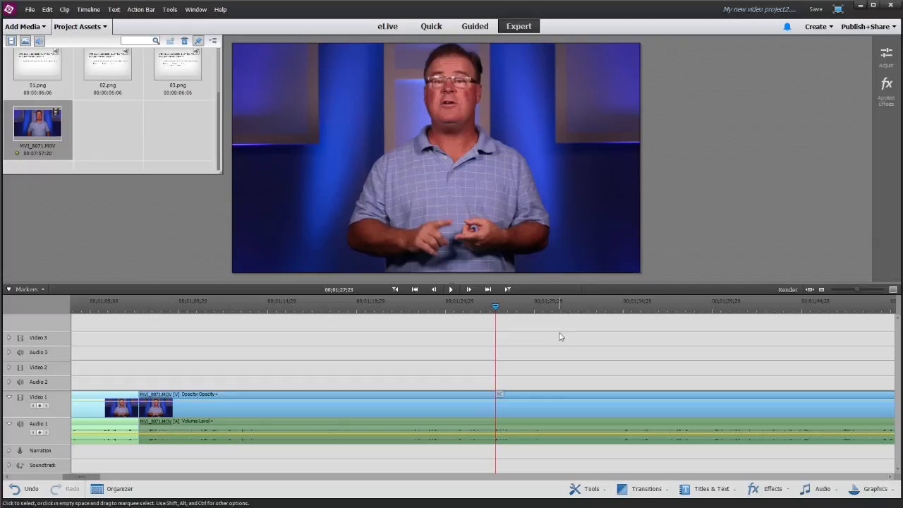
# Play the footage from 00;01;34;07 to find where the speaker restarts and split the MVI_8071.MOV clip at 00;01;39;20
pyautogui.click(610, 307)
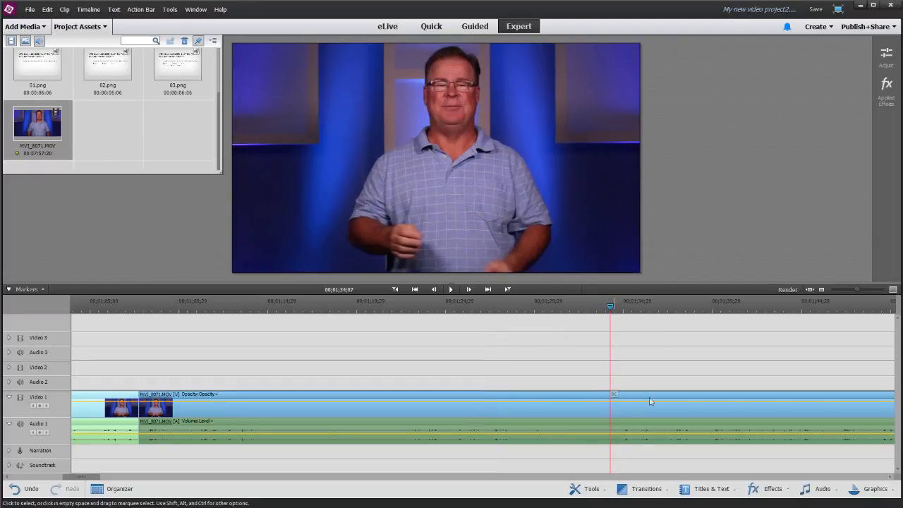
pyautogui.press('space')
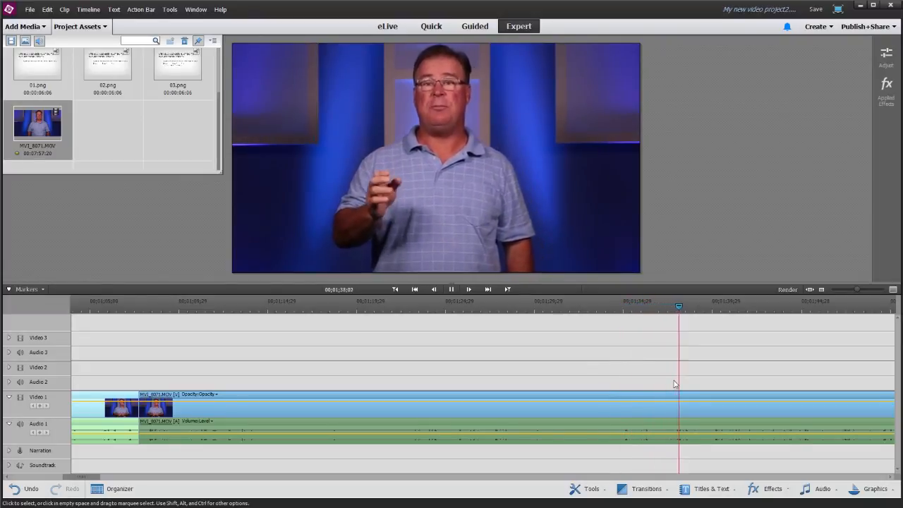
pyautogui.press('space')
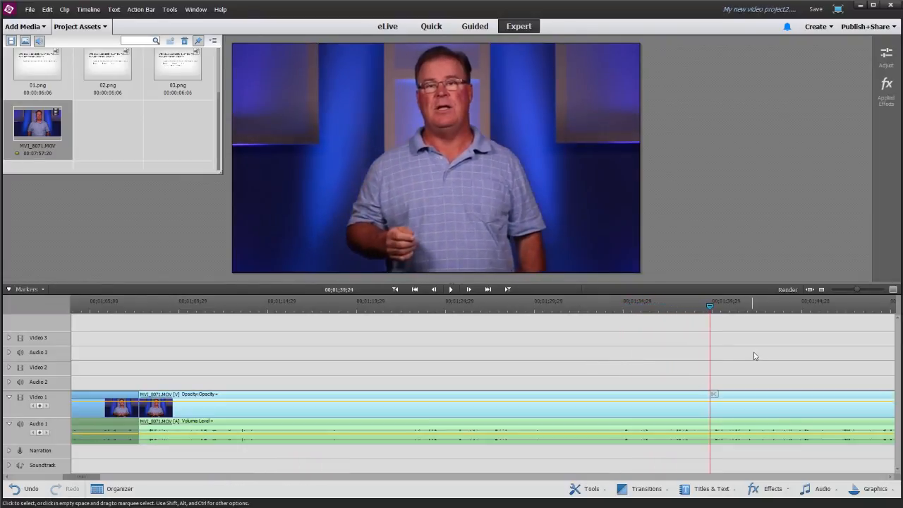
pyautogui.click(709, 309)
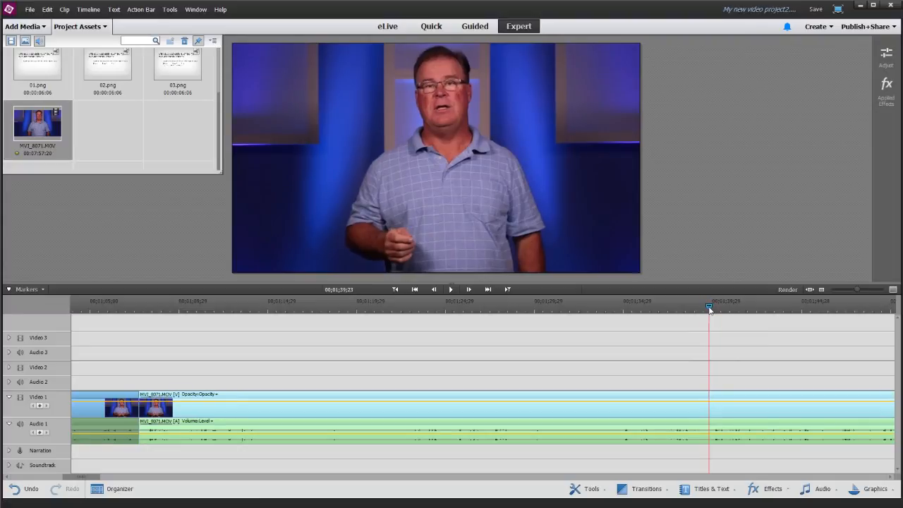
pyautogui.click(707, 309)
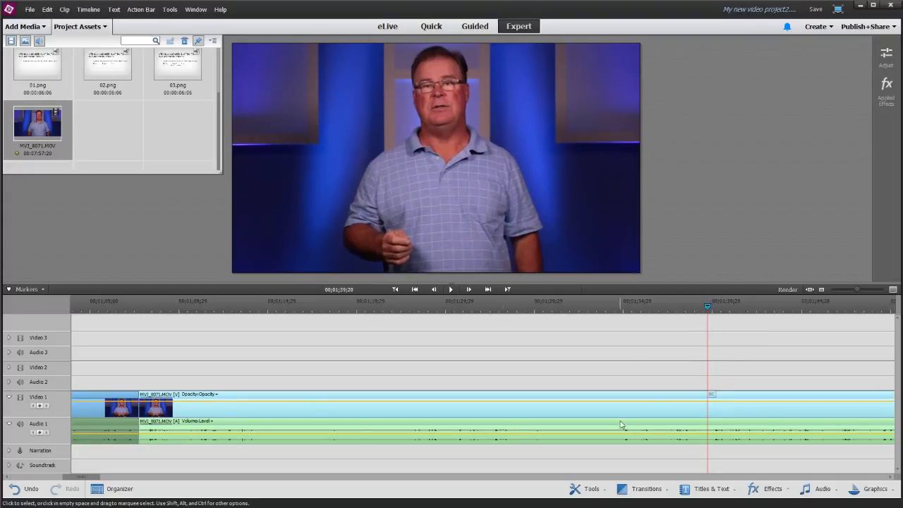
pyautogui.click(713, 395)
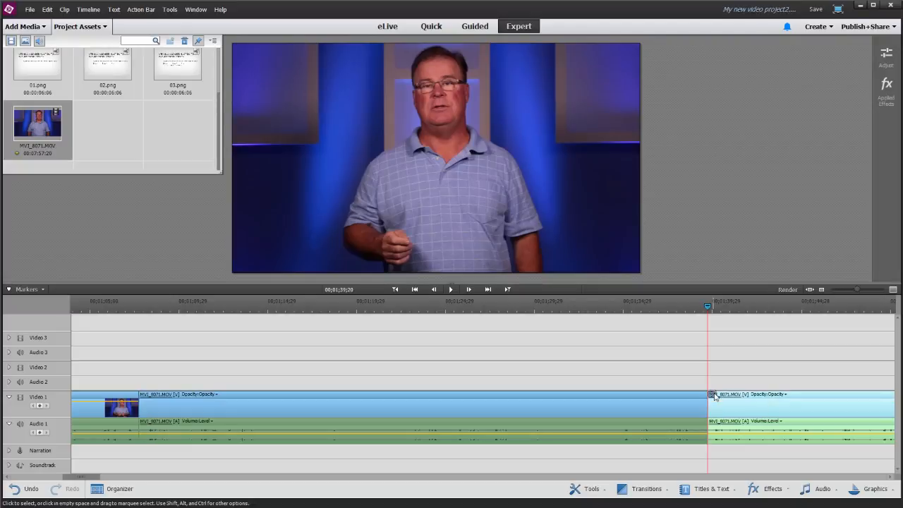
# Delete the mistake segment between the two cuts and play back across the join from 00;01;05;02
pyautogui.click(618, 400)
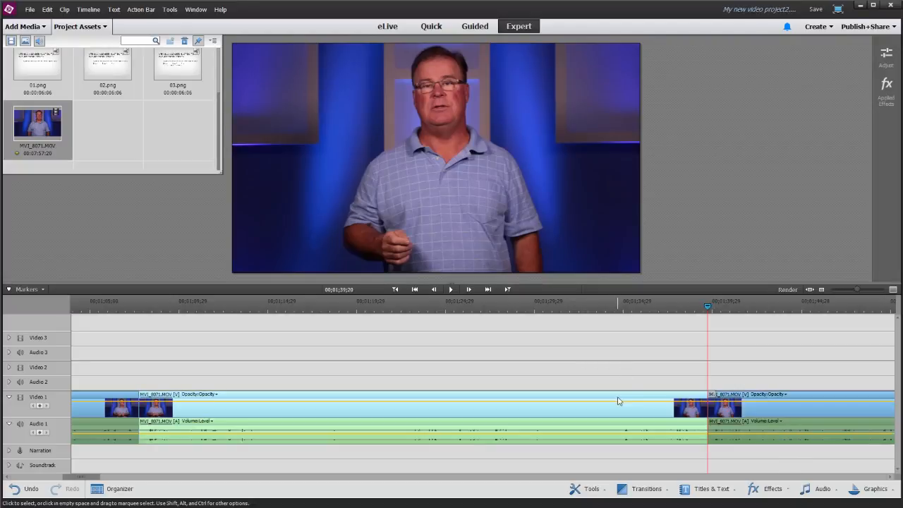
pyautogui.press('Delete')
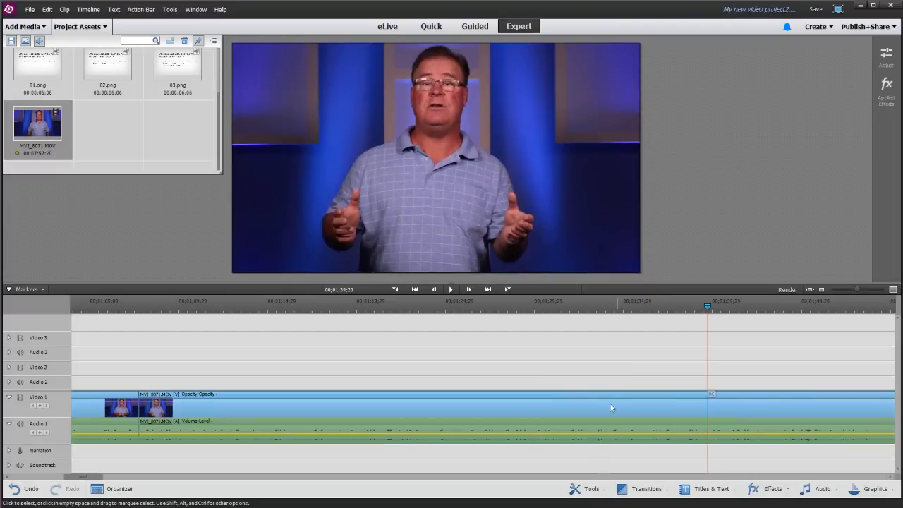
pyautogui.click(104, 309)
pyautogui.click(92, 309)
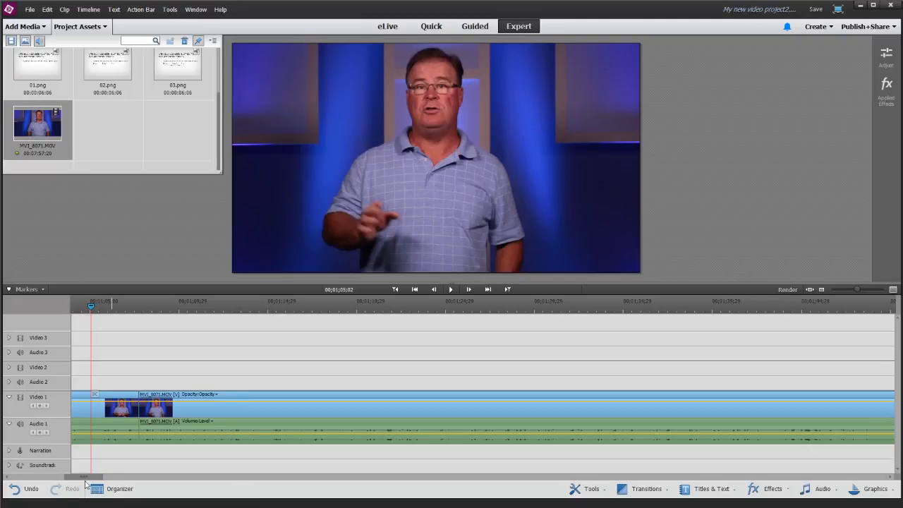
pyautogui.press('space')
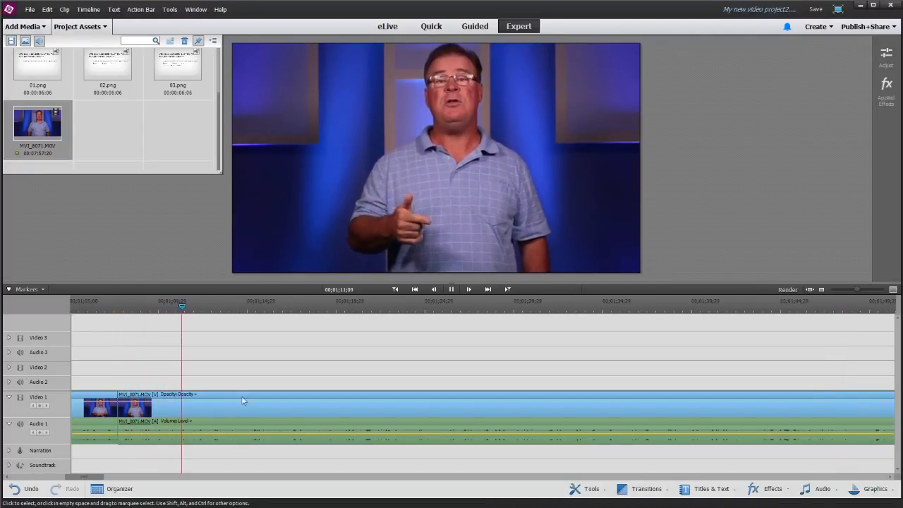
# Replay the speech across the join from about 00;00;59;23 to examine how the two takes connect
pyautogui.moveTo(99, 479); pyautogui.dragTo(85, 480)
pyautogui.click(158, 305)
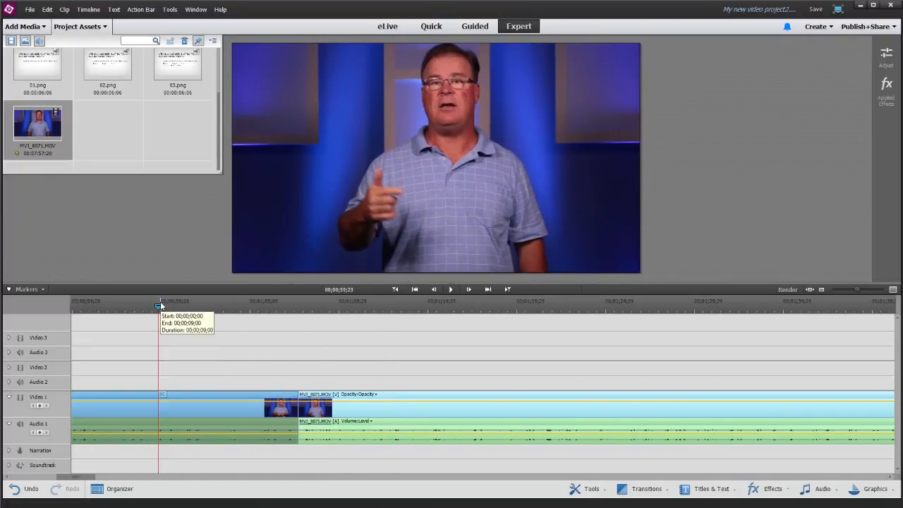
pyautogui.press('space')
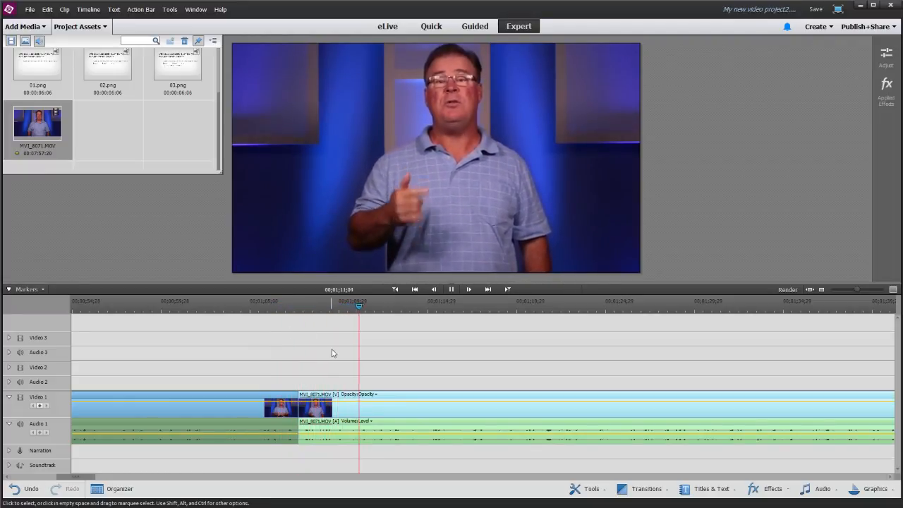
pyautogui.click(156, 311)
pyautogui.press('space')
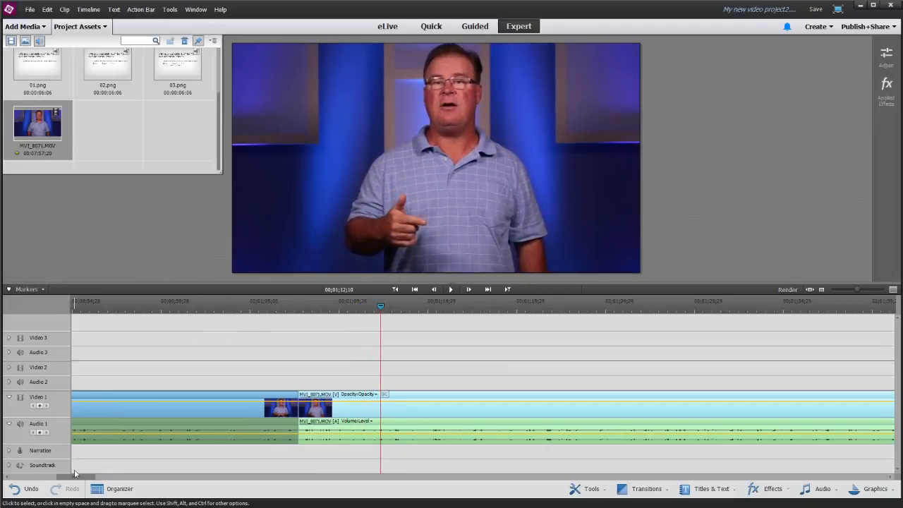
# Replay the speech before the join and split the MVI_8071.MOV clip at 00;01;00;29
pyautogui.moveTo(78, 477); pyautogui.dragTo(76, 478)
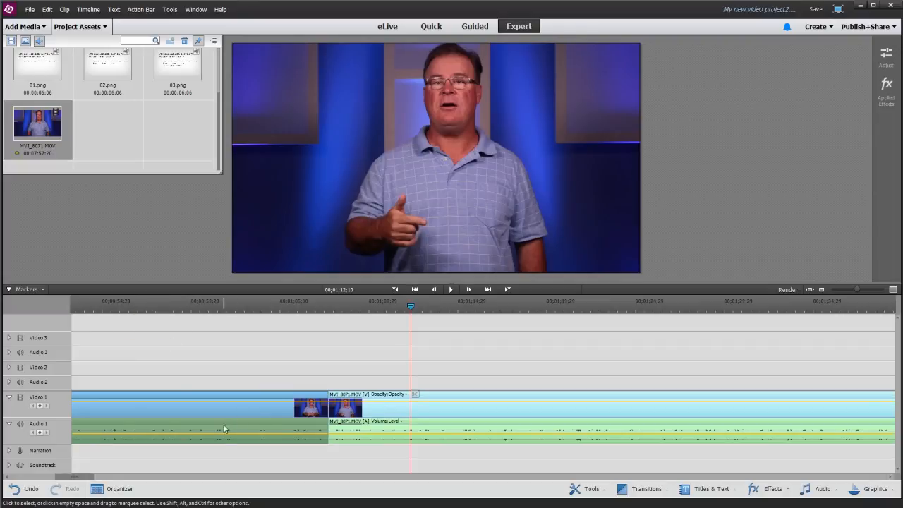
pyautogui.click(123, 301)
pyautogui.press('space')
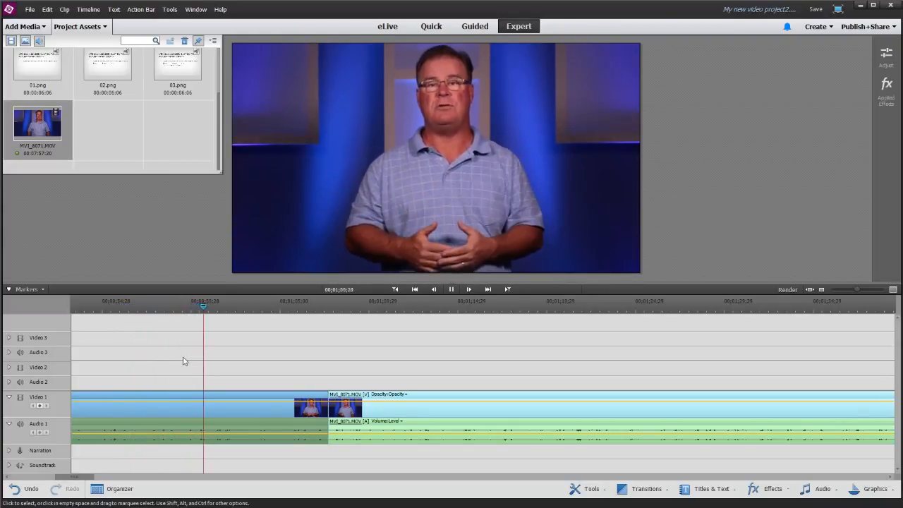
pyautogui.click(207, 309)
pyautogui.moveTo(207, 309); pyautogui.dragTo(209, 311)
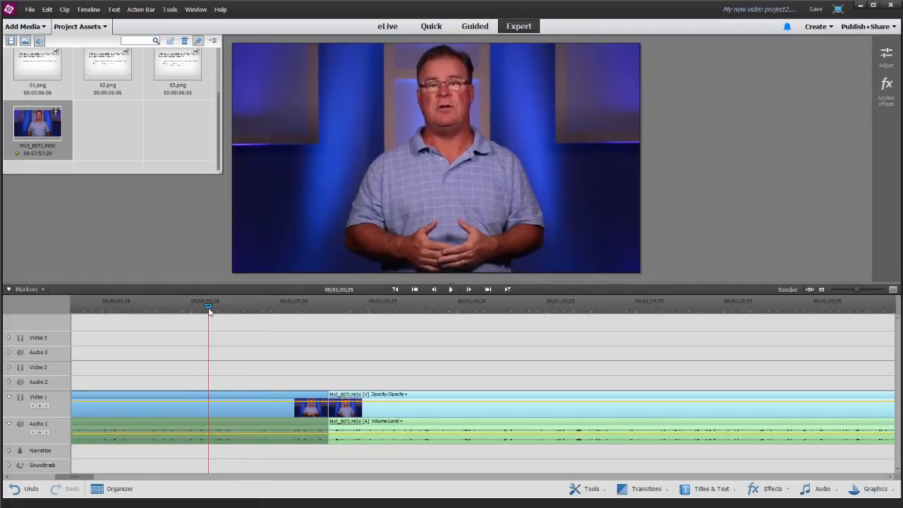
pyautogui.click(213, 397)
# Delete the short segment between 00;01;00;29 and the next cut, and play back the new join from 00;00;55;11
pyautogui.click(239, 422)
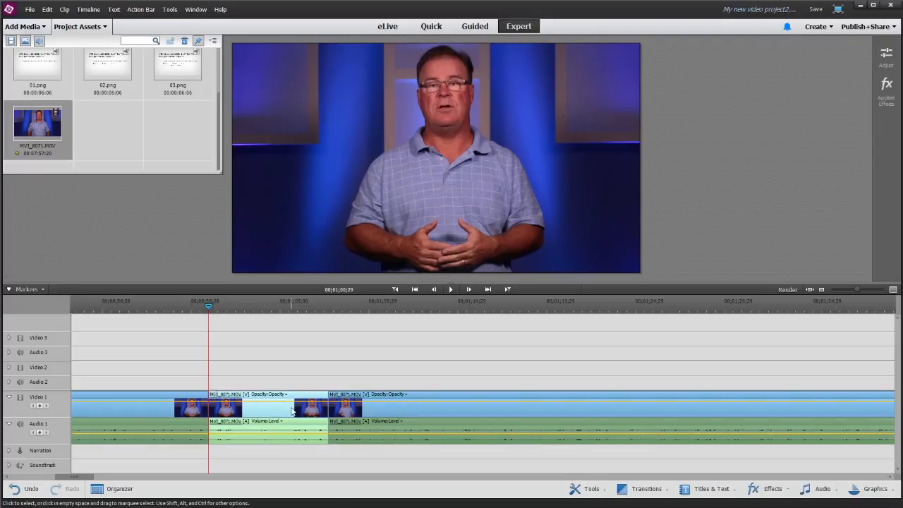
pyautogui.press('Delete')
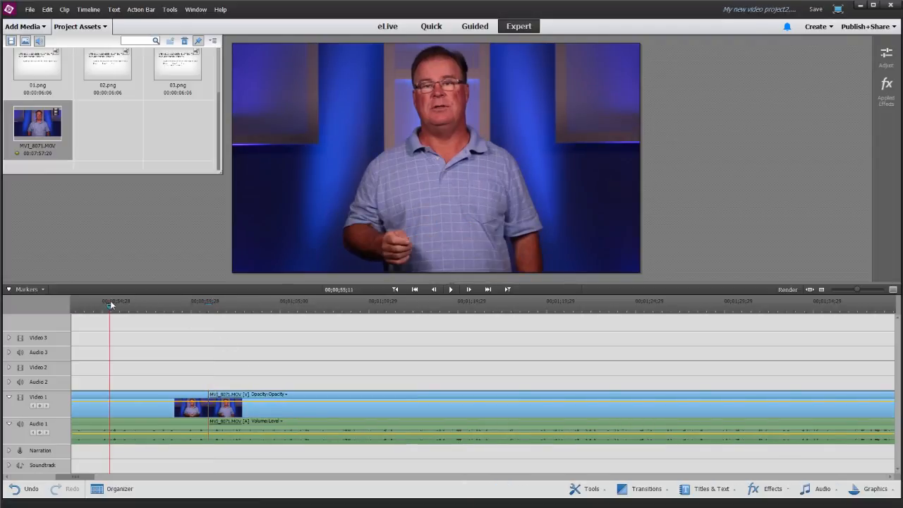
pyautogui.press('space')
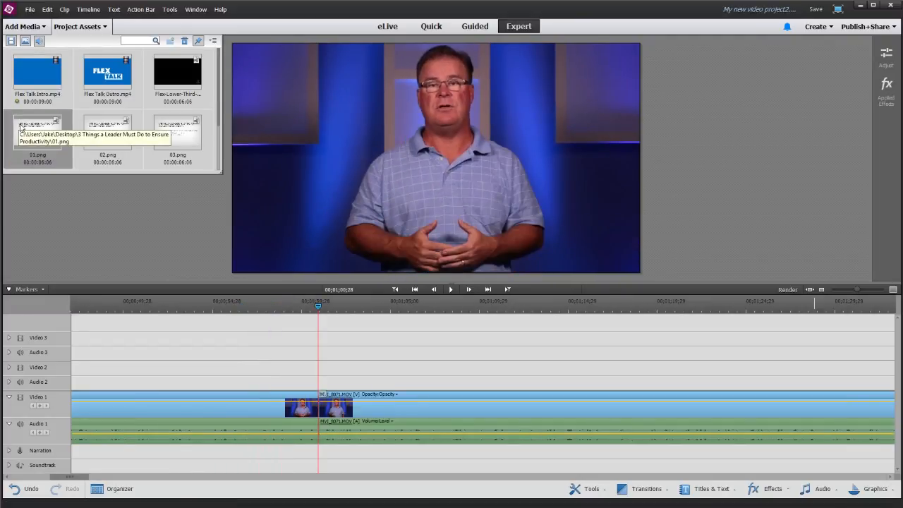
# Place 01.png on the Video 2 track starting just before the join and extend its end by about 3 seconds
pyautogui.click(256, 310)
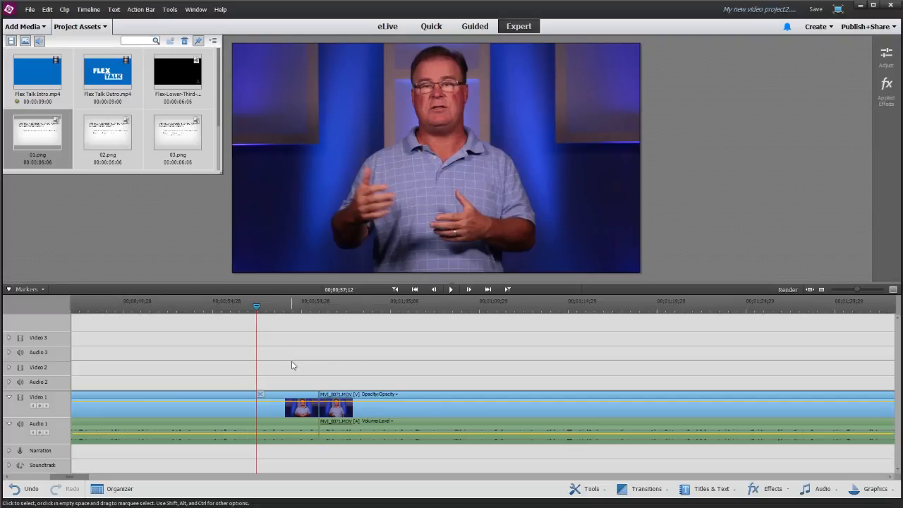
pyautogui.moveTo(60, 159); pyautogui.dragTo(295, 374)
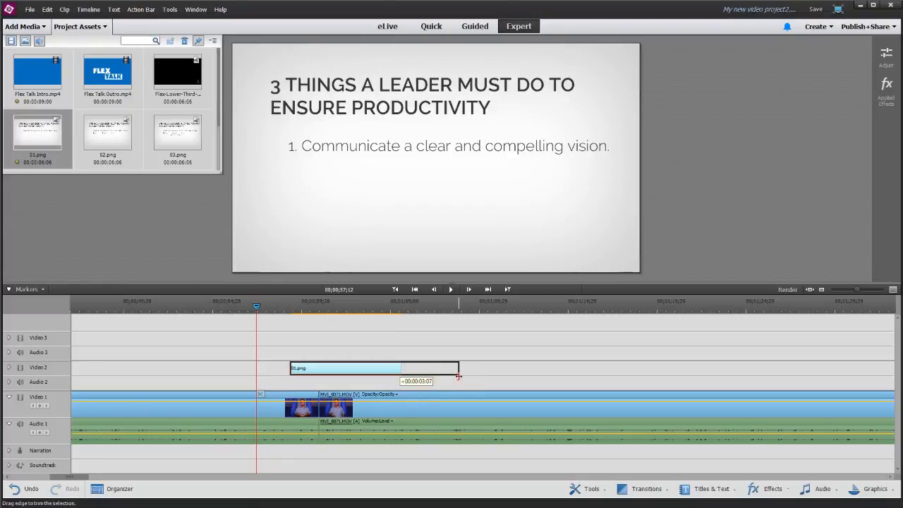
pyautogui.moveTo(458, 376); pyautogui.dragTo(459, 376)
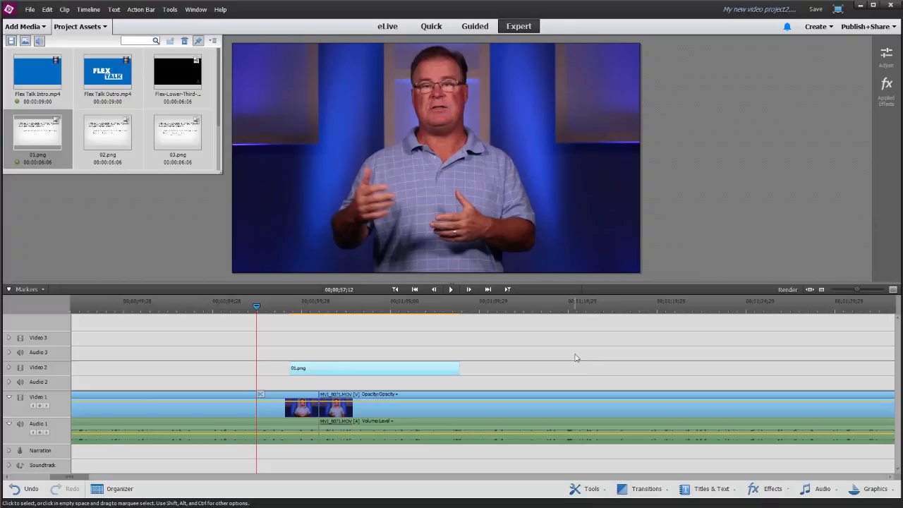
# Shift 01.png slightly later and add a 1-second Cross Dissolve at its start, aligned to the right clip
pyautogui.click(352, 318)
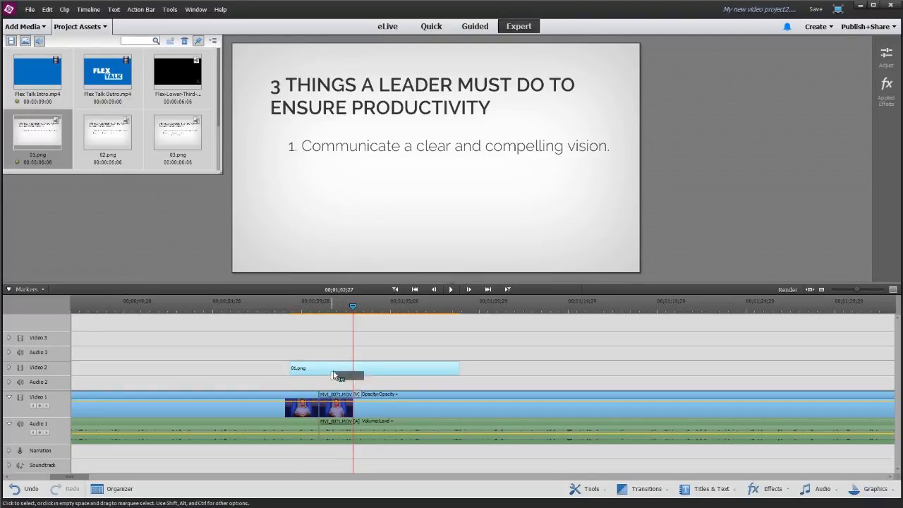
pyautogui.moveTo(335, 375); pyautogui.dragTo(338, 376)
pyautogui.click(644, 488)
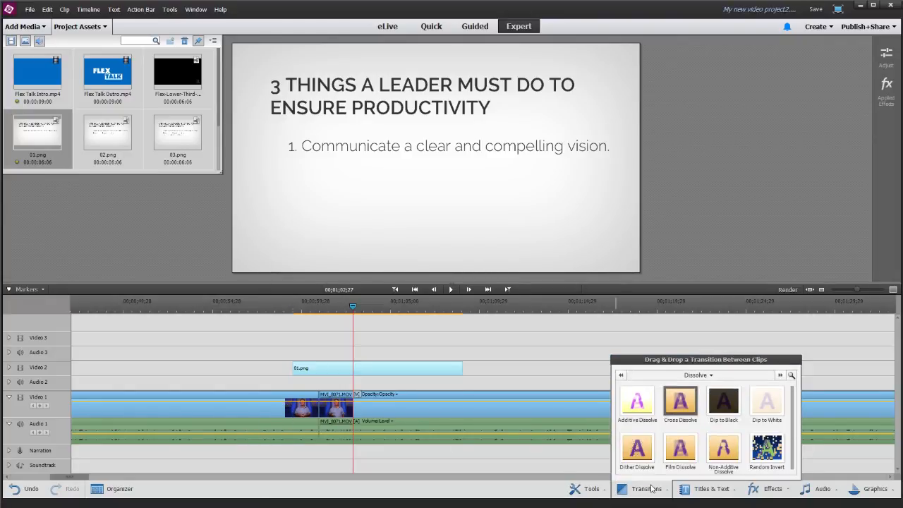
pyautogui.moveTo(679, 407); pyautogui.dragTo(315, 372)
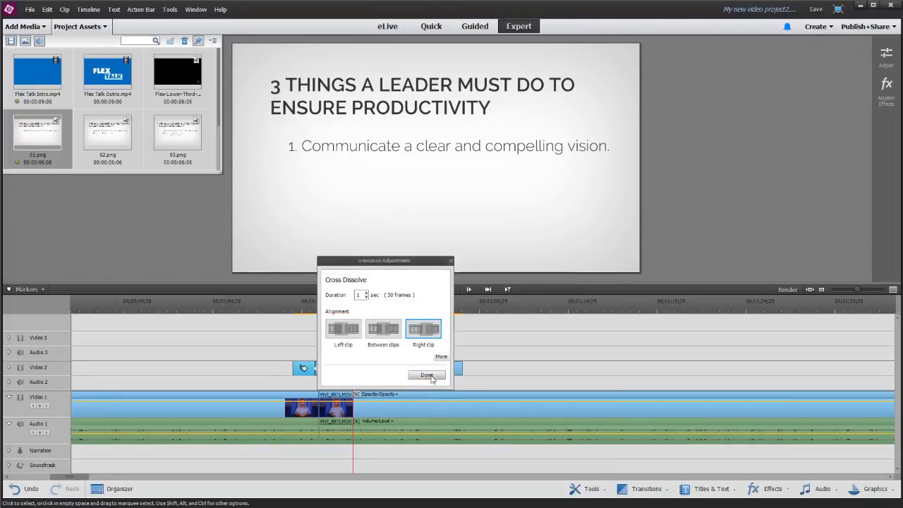
pyautogui.click(427, 376)
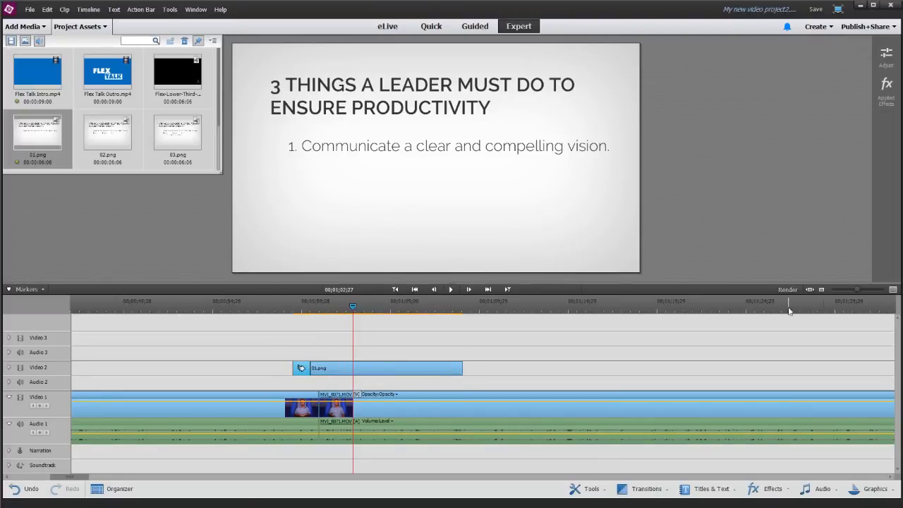
# Trim the start of 01.png so its Cross Dissolve ends around the speaker clip cut at 00;01;00;29
pyautogui.moveTo(856, 291); pyautogui.dragTo(867, 292)
pyautogui.moveTo(245, 368); pyautogui.dragTo(266, 373)
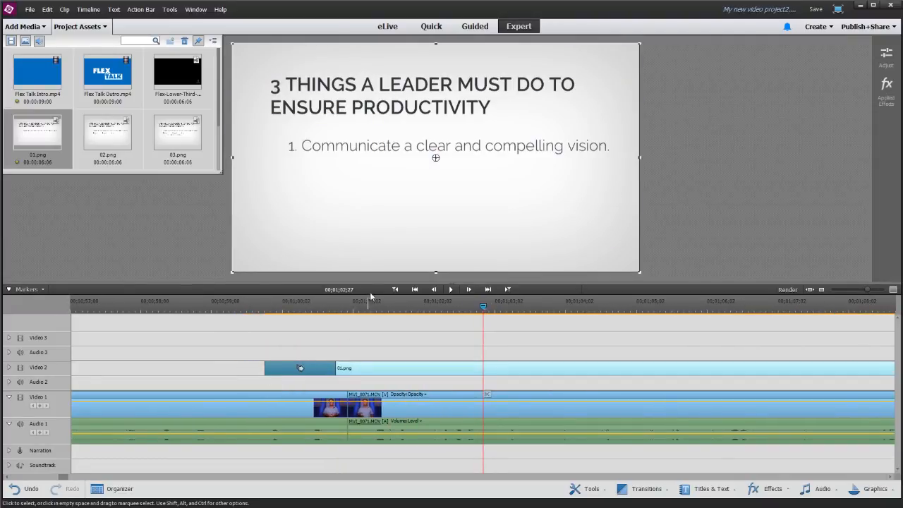
pyautogui.click(350, 310)
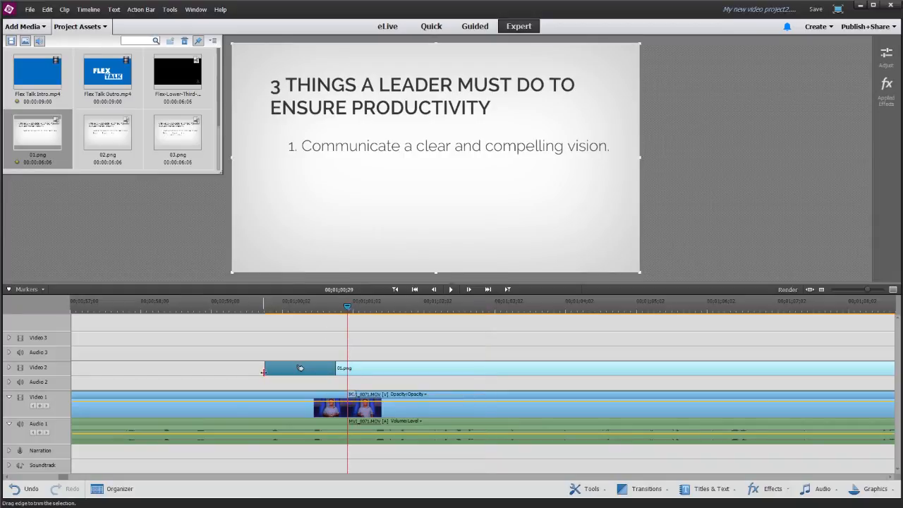
pyautogui.moveTo(269, 378); pyautogui.dragTo(280, 373)
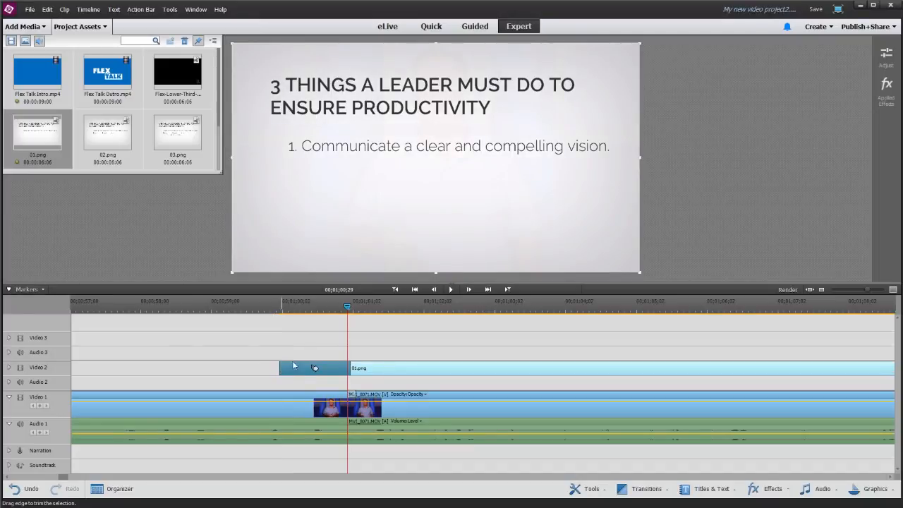
# Extend the start of 01.png slightly earlier so its Cross Dissolve finishes just before the speaker clip cut at 00;01;00;29
pyautogui.moveTo(319, 300); pyautogui.dragTo(348, 314)
pyautogui.moveTo(281, 370); pyautogui.dragTo(274, 369)
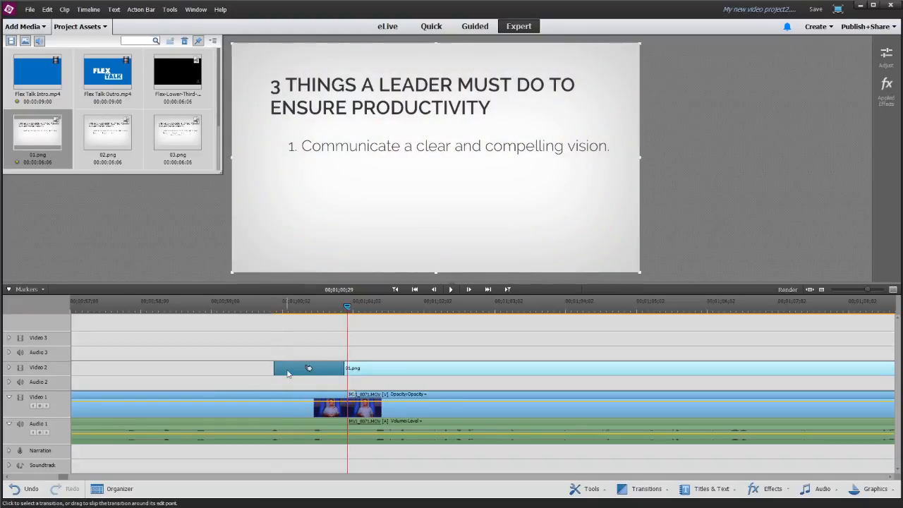
pyautogui.click(230, 309)
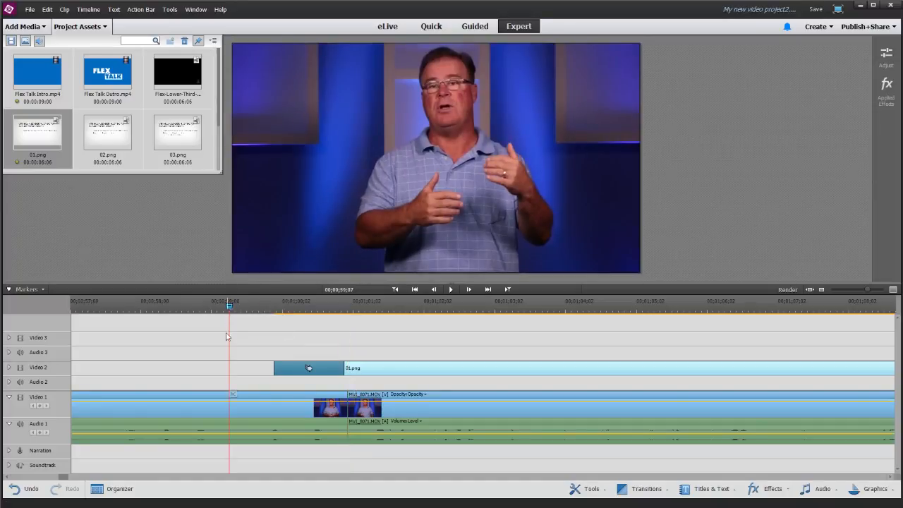
# Add a 1-second Cross Dissolve at the end of 01.png, aligned to the left clip
pyautogui.press('alt')
pyautogui.moveTo(859, 289); pyautogui.dragTo(856, 289)
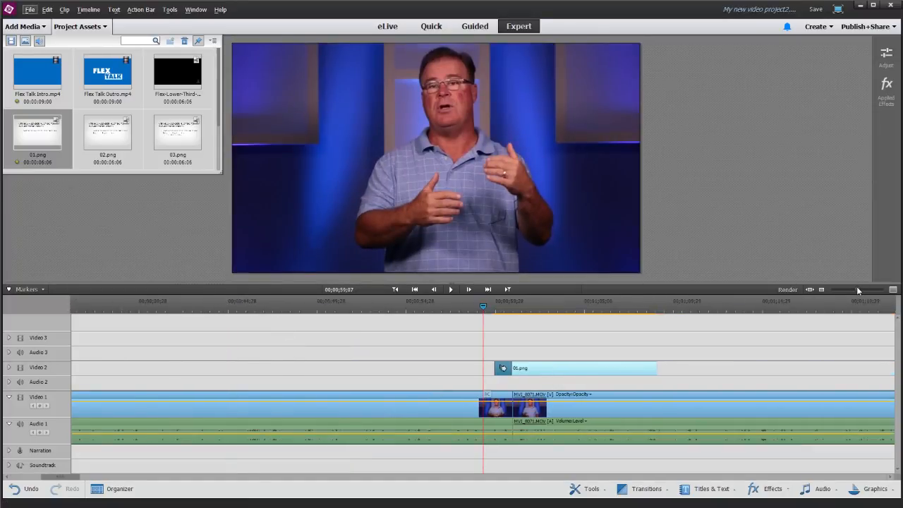
pyautogui.click(465, 307)
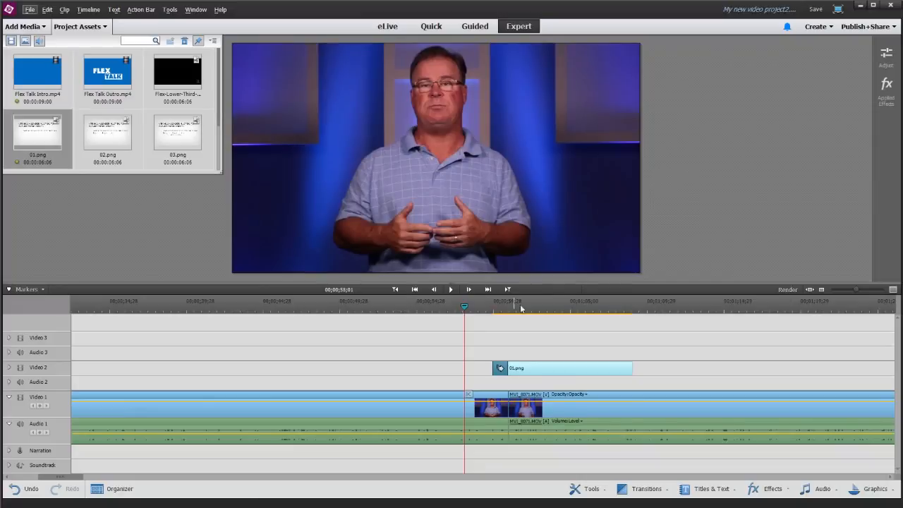
pyautogui.click(638, 488)
pyautogui.moveTo(681, 405); pyautogui.dragTo(630, 372)
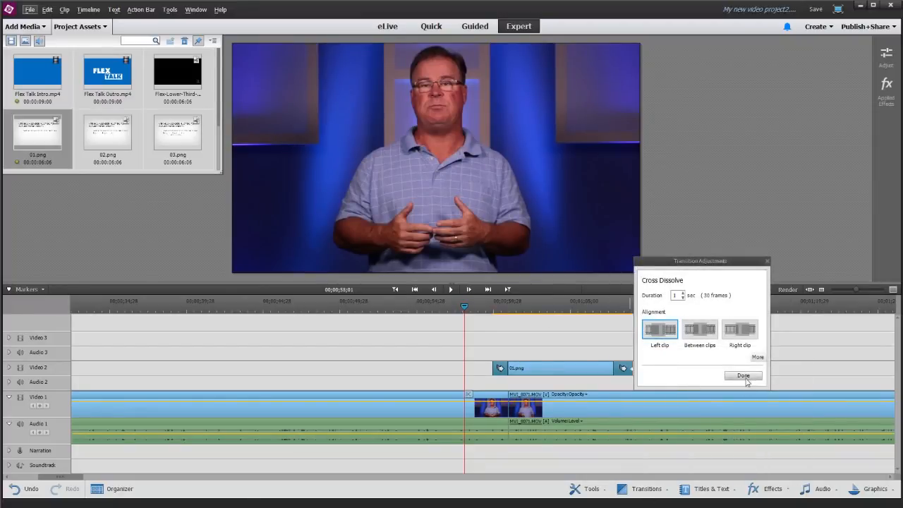
pyautogui.click(747, 377)
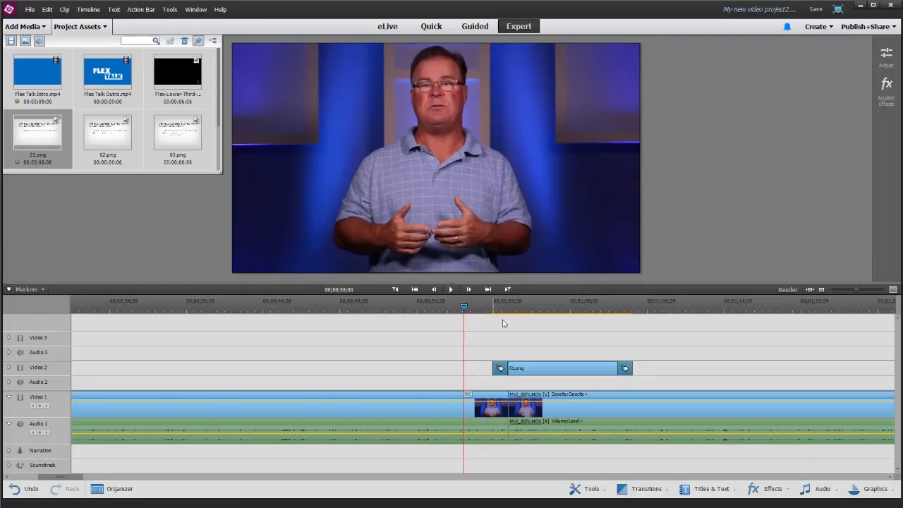
# Play the 01.png slide section, extend the slide's end by about half a second, and replay its closing dissolve
pyautogui.press('space')
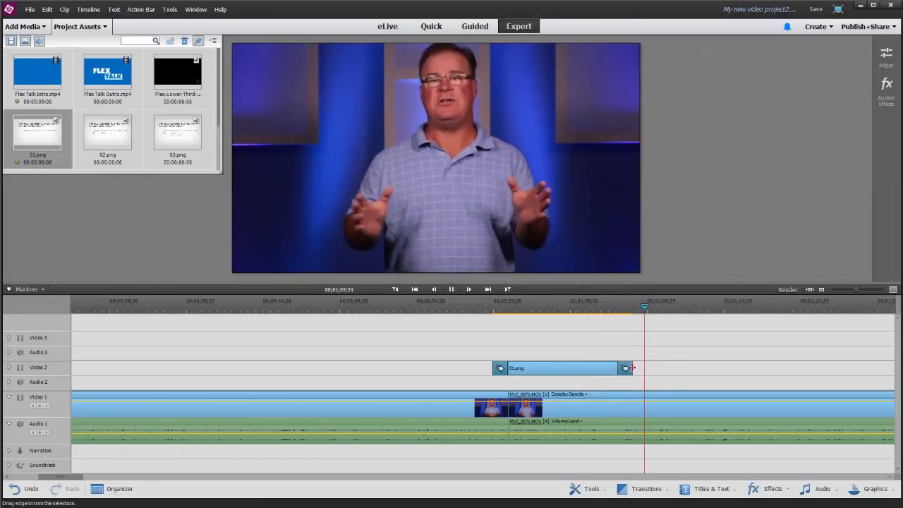
pyautogui.moveTo(632, 368); pyautogui.dragTo(641, 368)
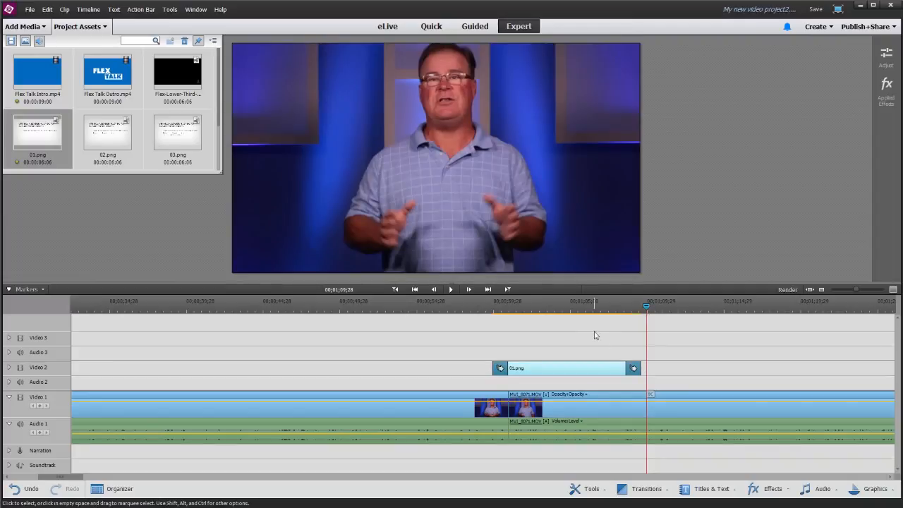
pyautogui.click(581, 312)
pyautogui.press('space')
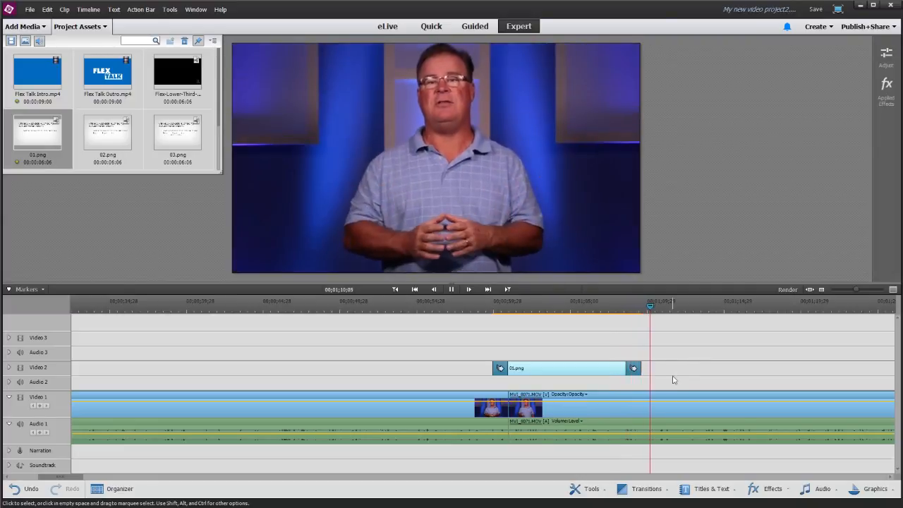
pyautogui.press('space')
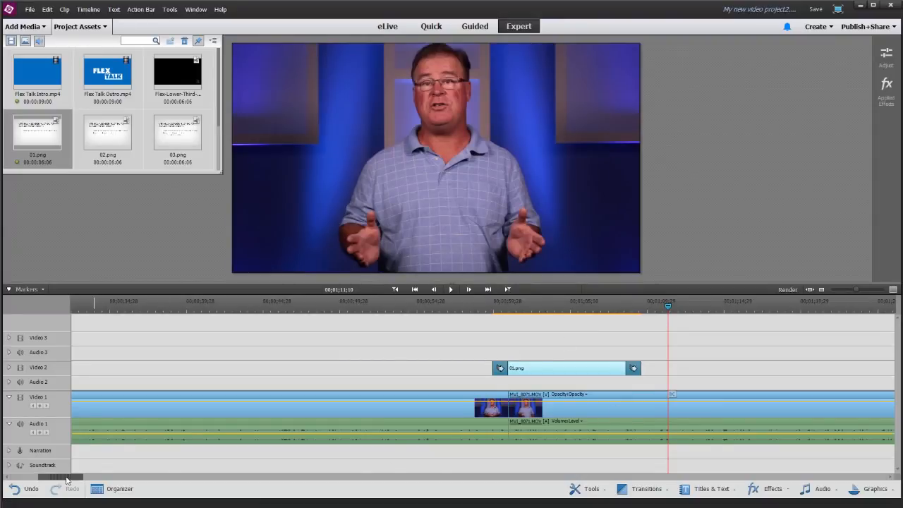
# Locate the speaker's next mistake after 00;02;27 and split the speaker clip at 00;02;33;14
pyautogui.moveTo(66, 480); pyautogui.dragTo(149, 492)
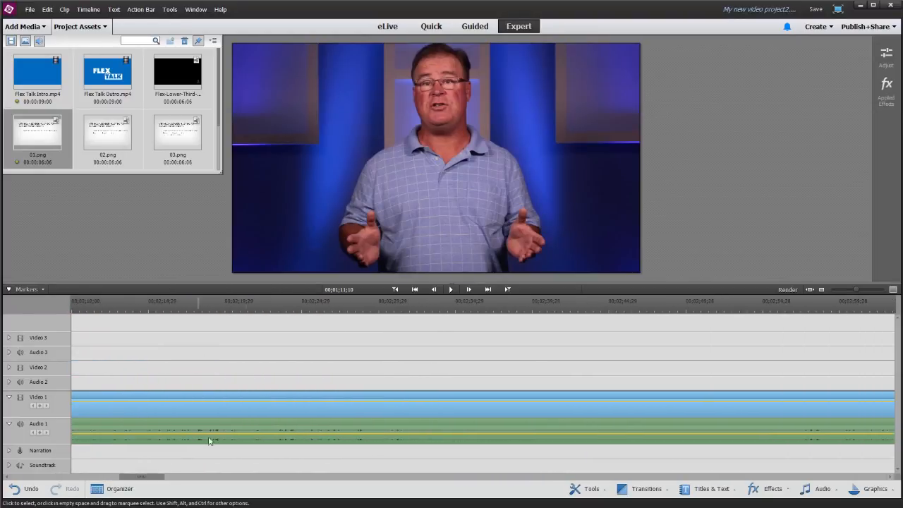
pyautogui.click(326, 313)
pyautogui.press('space')
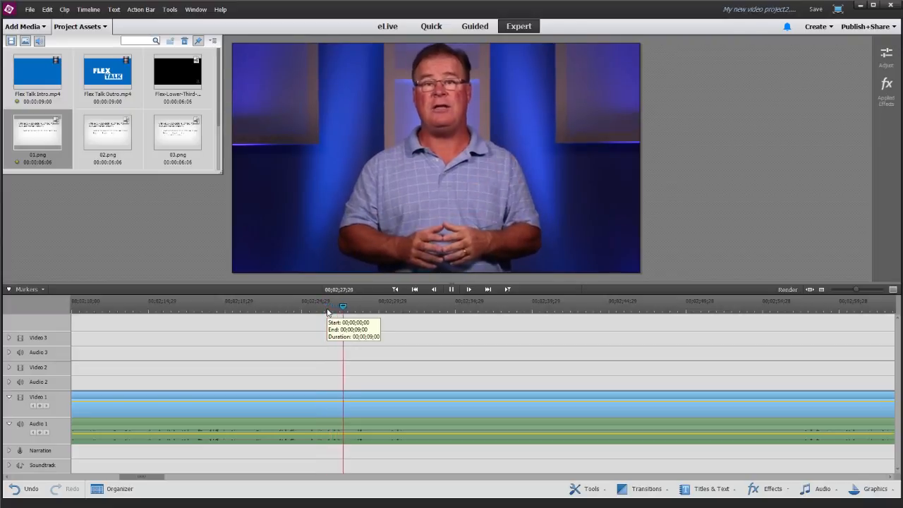
pyautogui.click(427, 349)
pyautogui.click(376, 302)
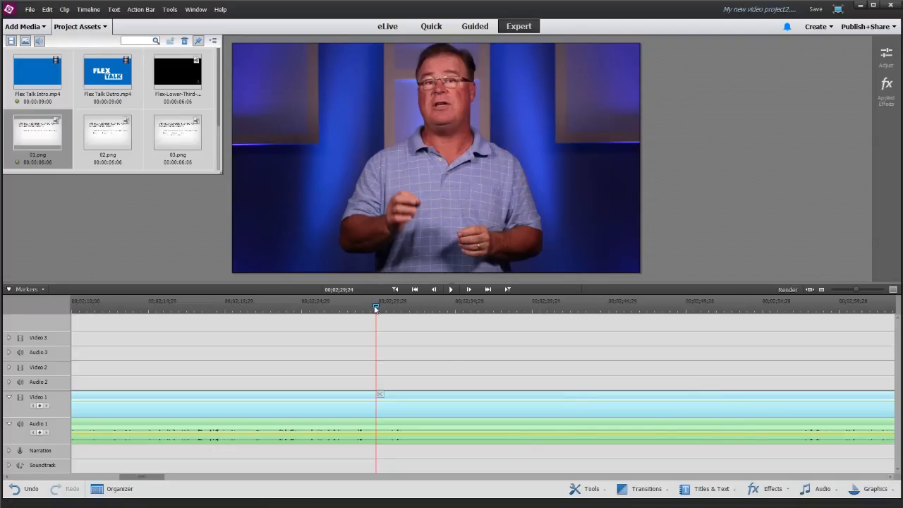
pyautogui.press('space')
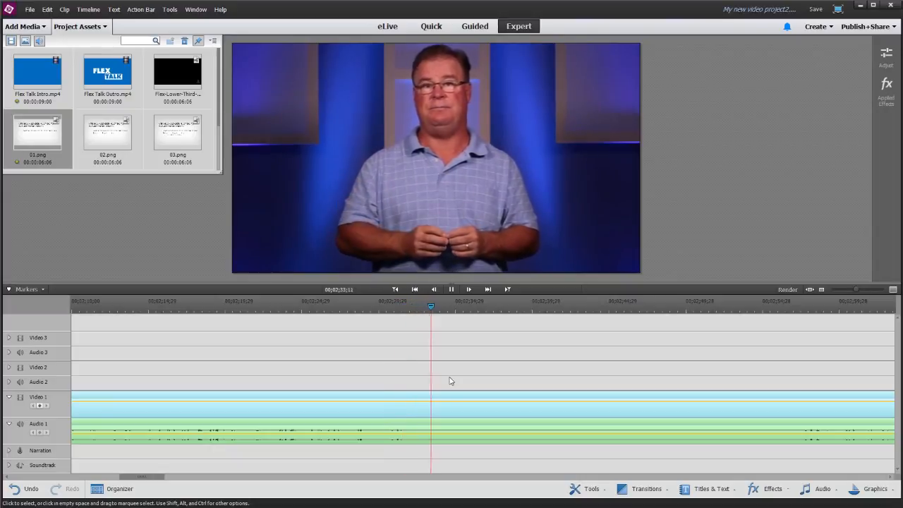
pyautogui.press('space')
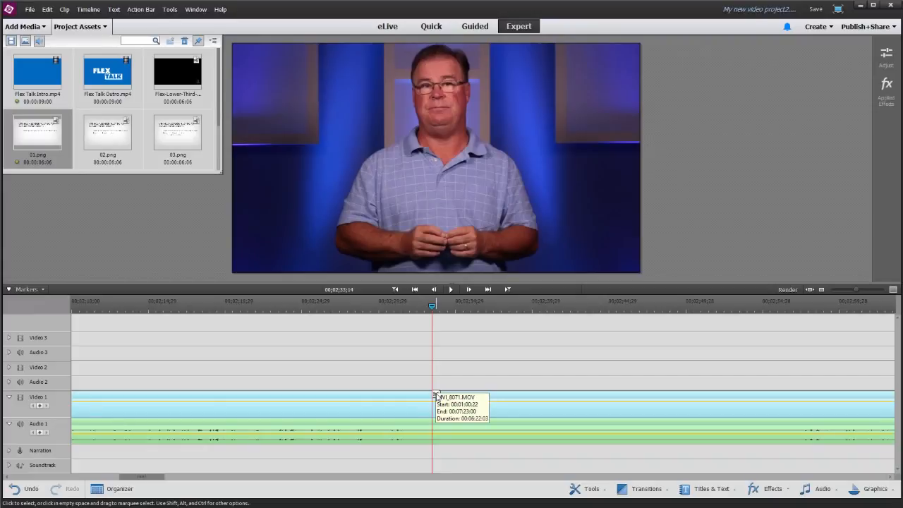
pyautogui.click(436, 394)
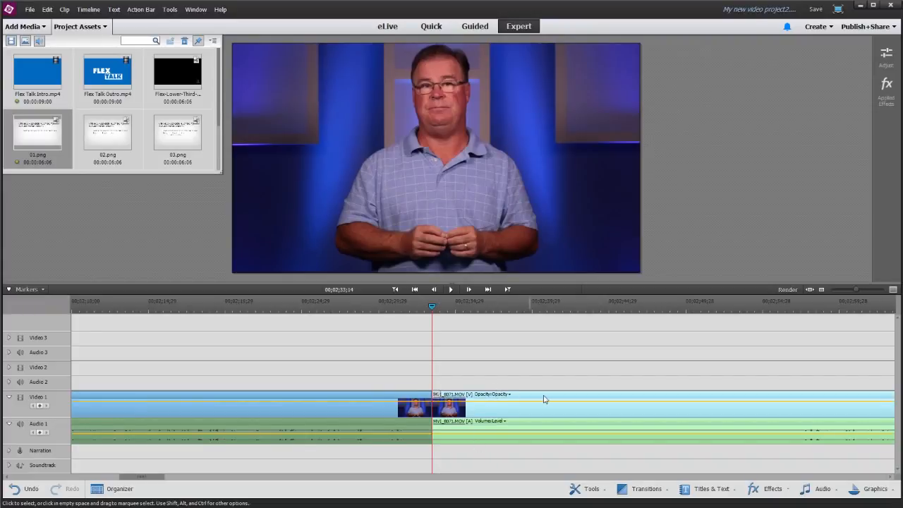
# Play the speaker clip from 00;02;56;09 to examine where the usable retake begins
pyautogui.moveTo(159, 479); pyautogui.dragTo(175, 479)
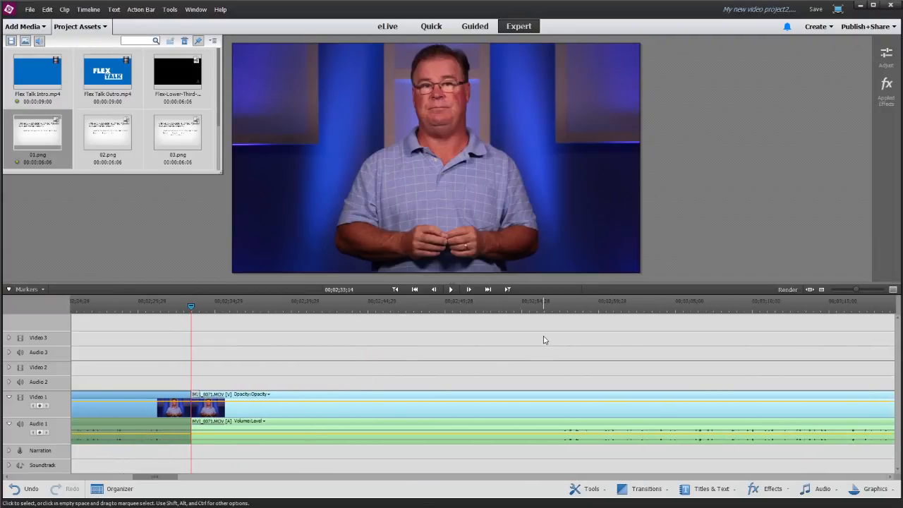
pyautogui.click(542, 304)
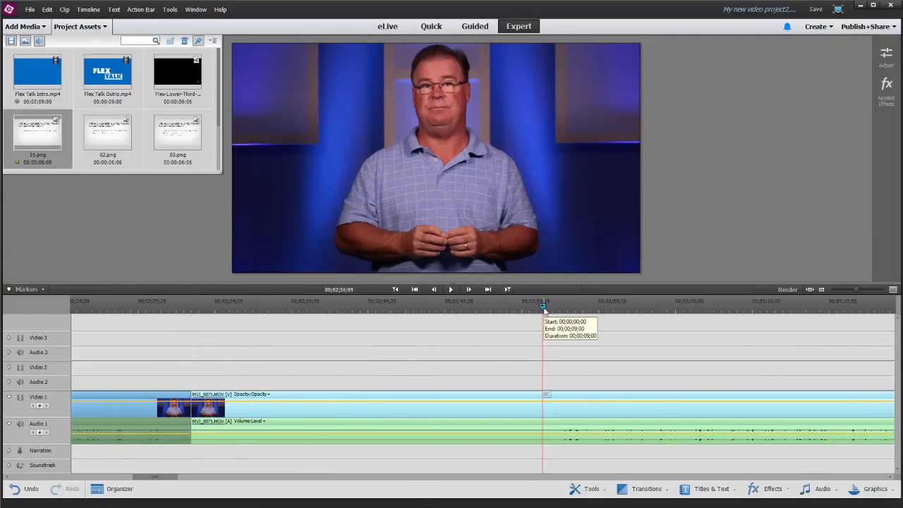
pyautogui.press('space')
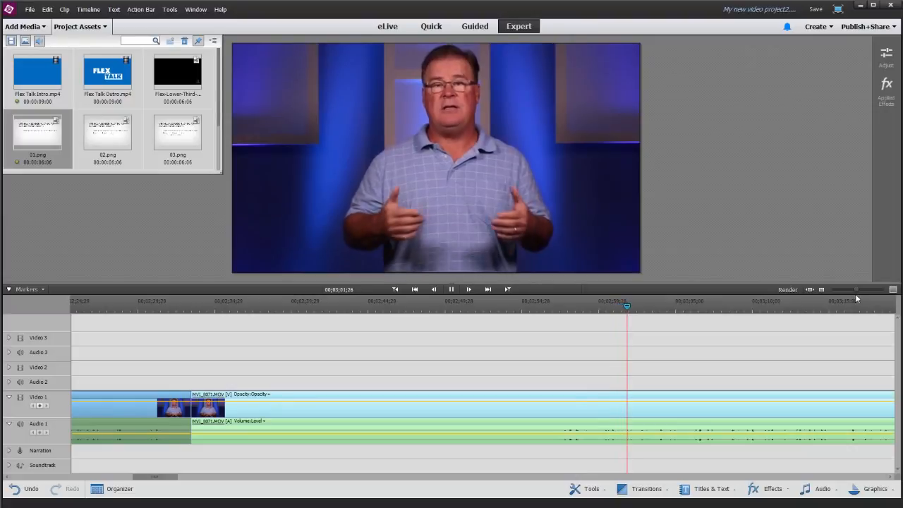
pyautogui.moveTo(854, 289); pyautogui.dragTo(849, 288)
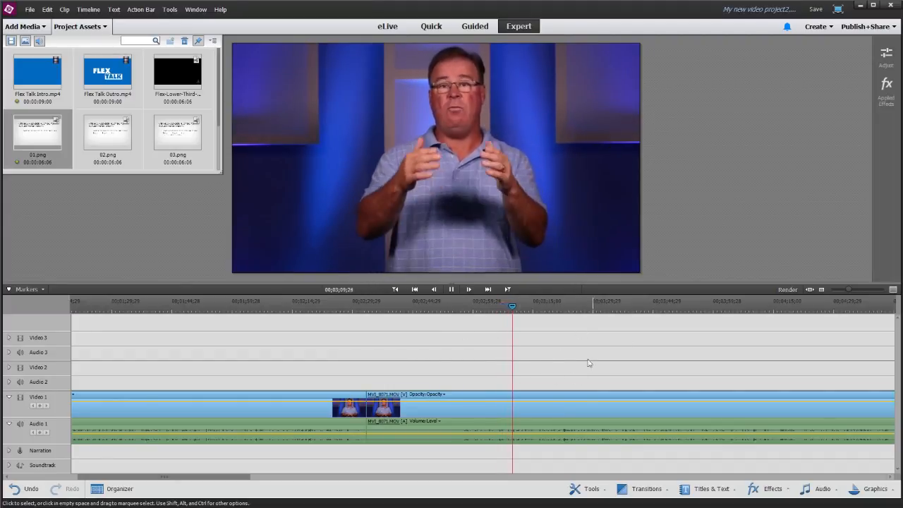
pyautogui.click(491, 391)
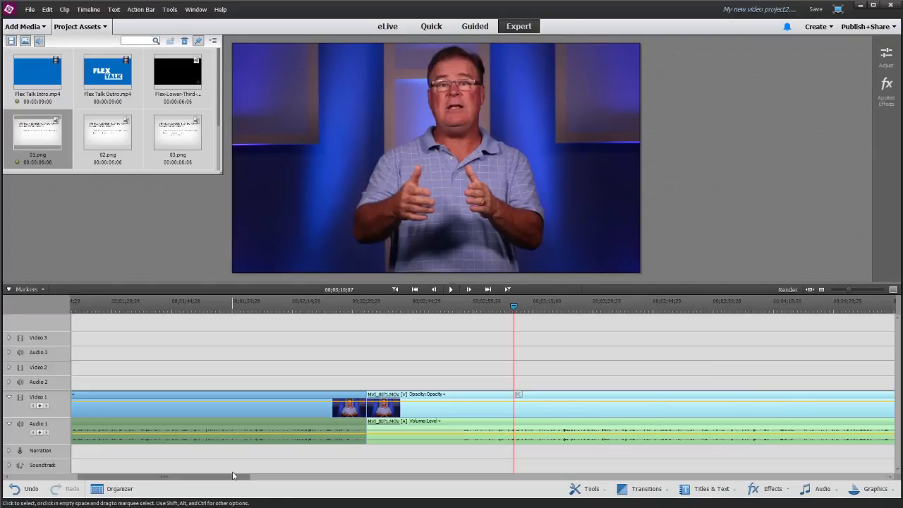
pyautogui.moveTo(232, 476); pyautogui.dragTo(284, 476)
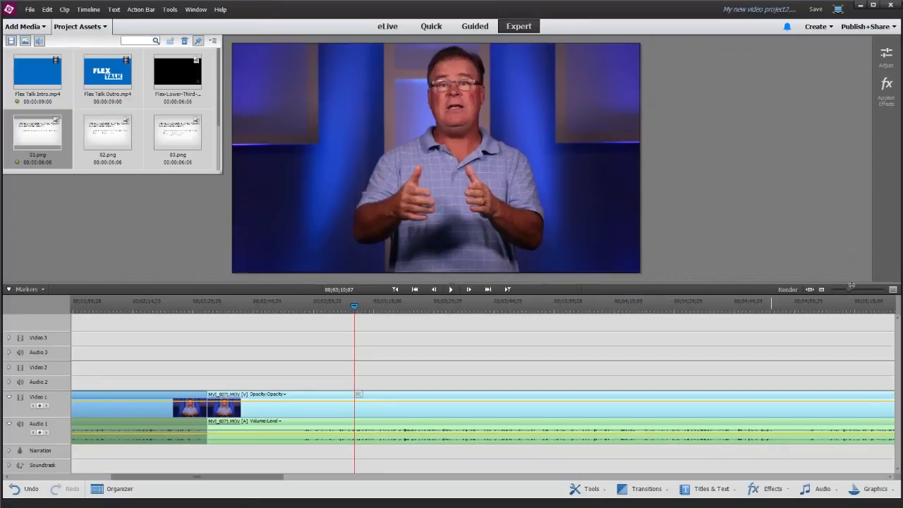
# Split the speaker clip at 00;02;57;11 and delete the segment back to the cut at 00;02;33;14, closing the gap
pyautogui.moveTo(852, 286); pyautogui.dragTo(858, 289)
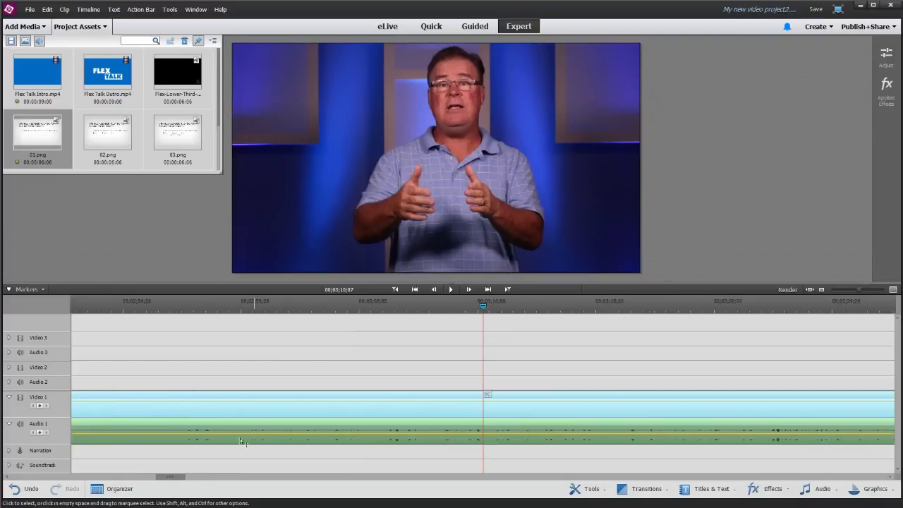
pyautogui.moveTo(174, 477); pyautogui.dragTo(166, 478)
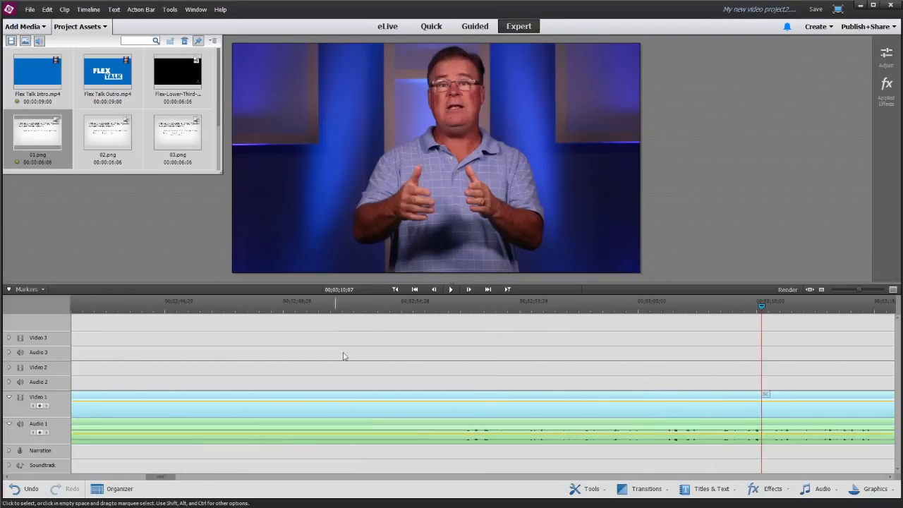
pyautogui.click(422, 307)
pyautogui.press('space')
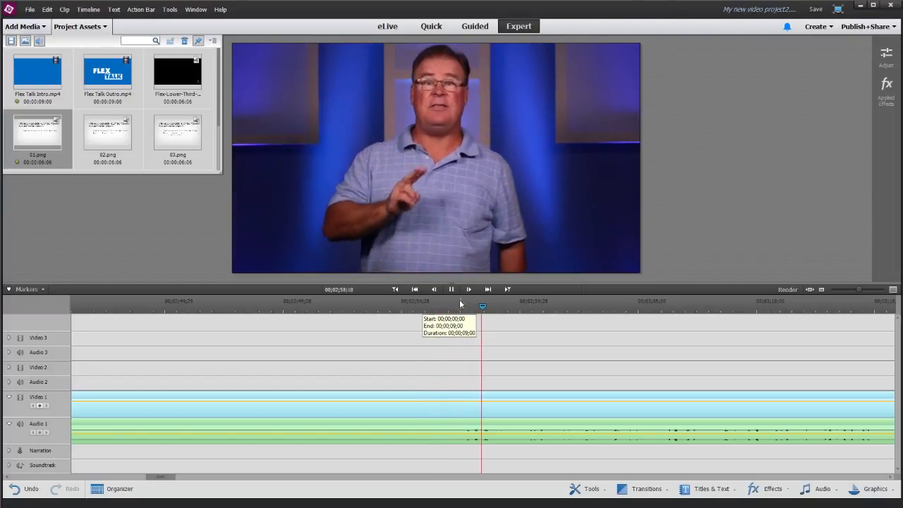
pyautogui.click(445, 307)
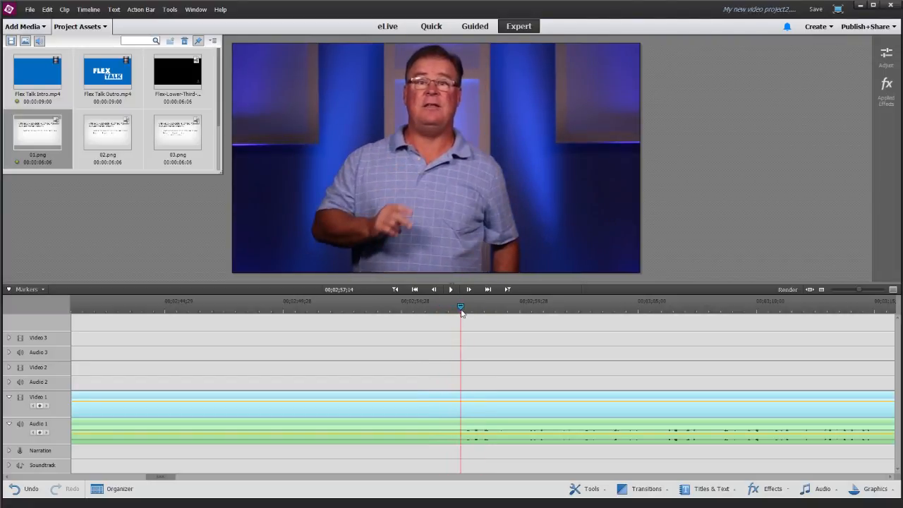
pyautogui.moveTo(462, 310); pyautogui.dragTo(459, 311)
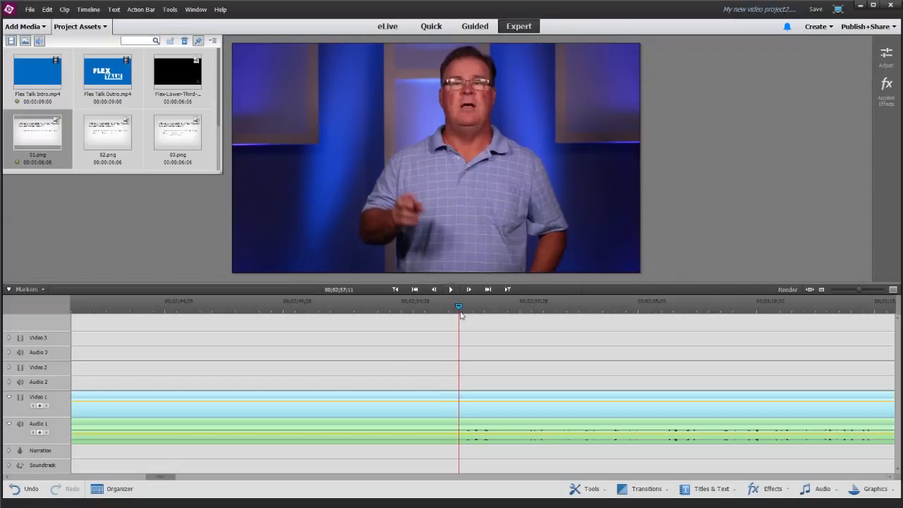
pyautogui.click(462, 397)
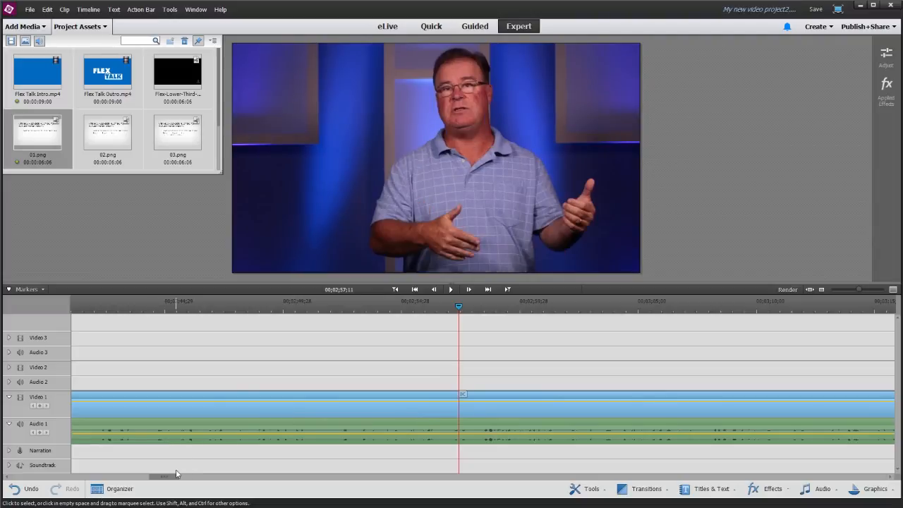
# Play back the new join in the speaker clip from 00;02;27;15
pyautogui.moveTo(174, 477); pyautogui.dragTo(161, 477)
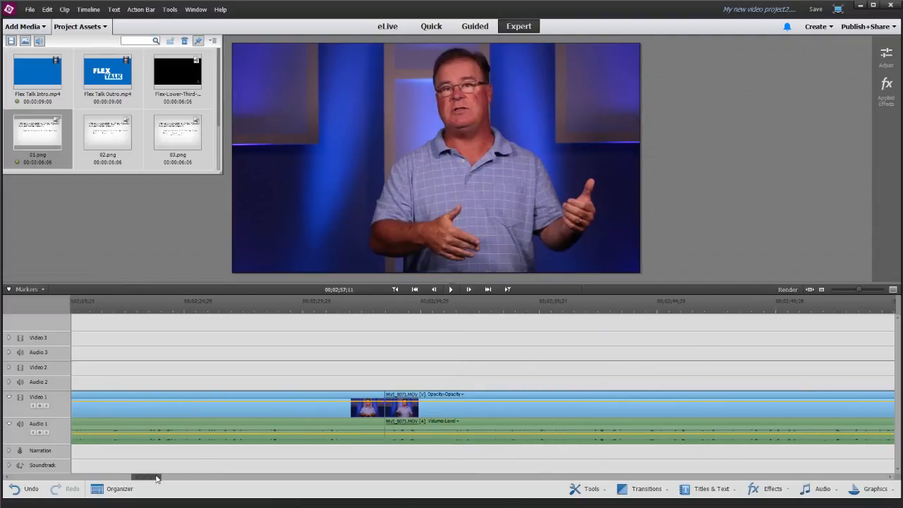
pyautogui.click(231, 305)
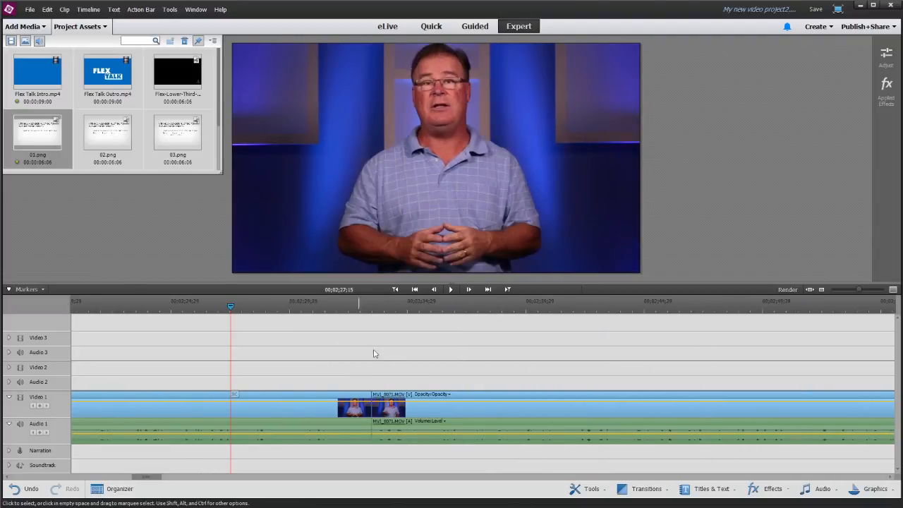
pyautogui.press('space')
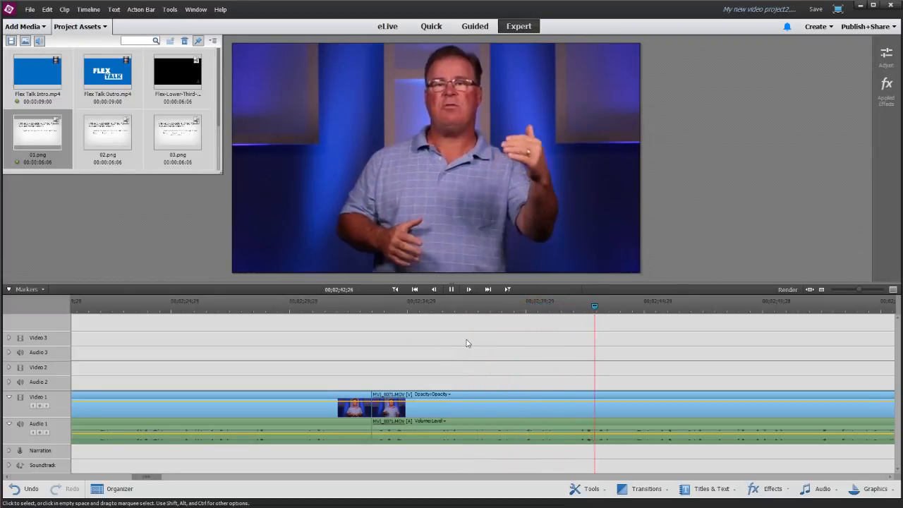
pyautogui.press('space')
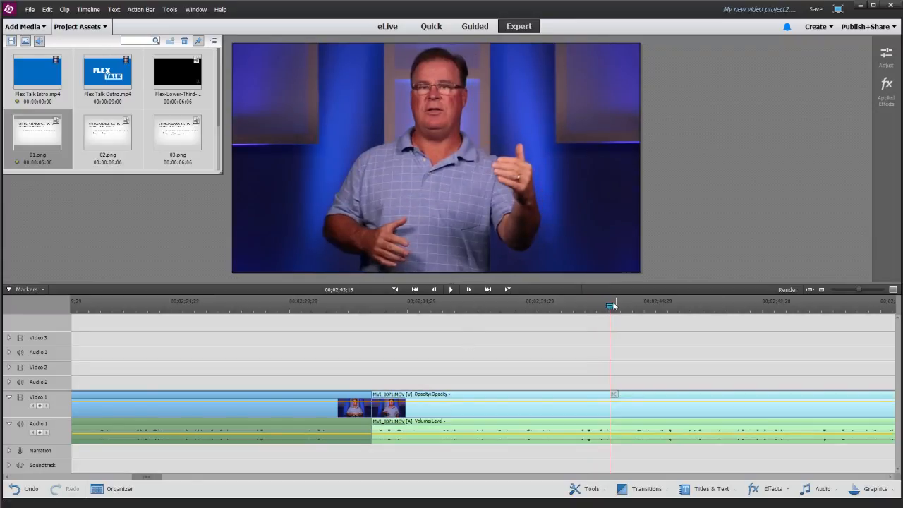
# Place 02.png on the Video 2 track ending at 00;02;43;07 and extend its start to about 1 second before the join
pyautogui.moveTo(611, 304); pyautogui.dragTo(603, 312)
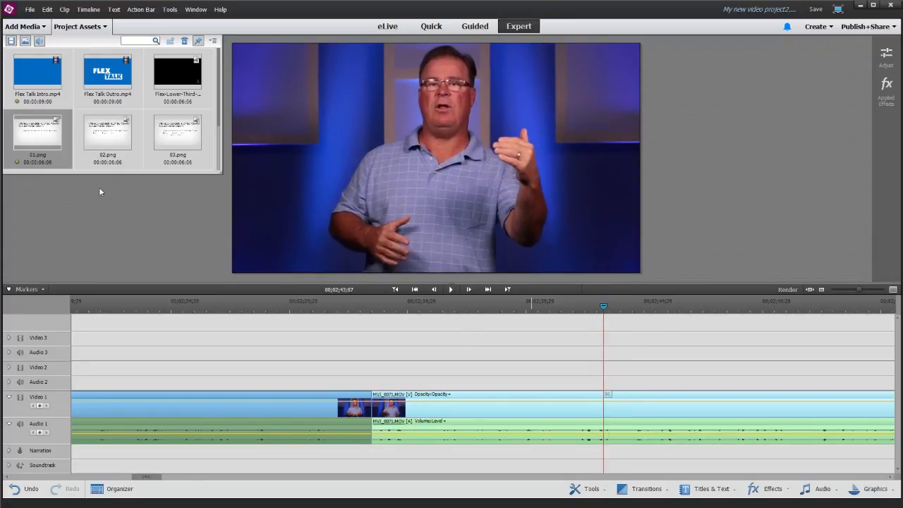
pyautogui.moveTo(182, 187); pyautogui.dragTo(377, 377)
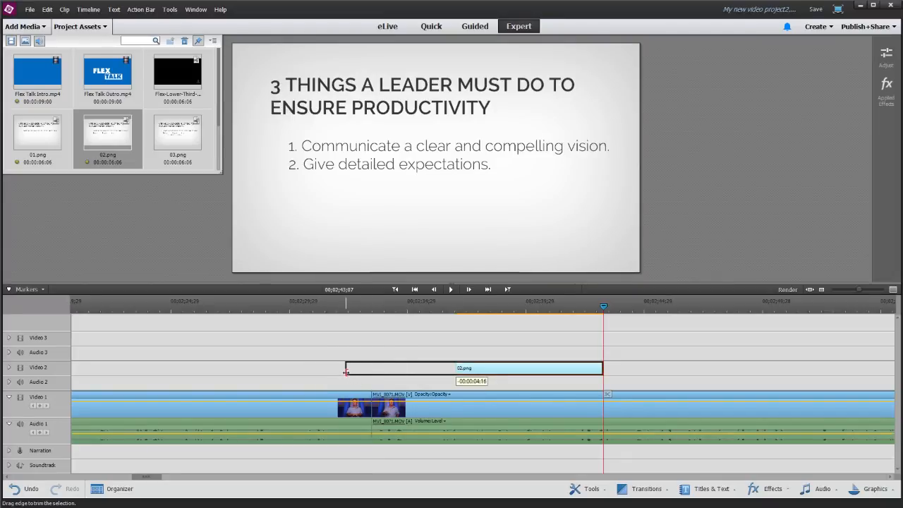
pyautogui.moveTo(344, 371); pyautogui.dragTo(344, 371)
# Add a 1-second Cross Dissolve to both the start and the end of 02.png on the Video 2 track
pyautogui.click(658, 488)
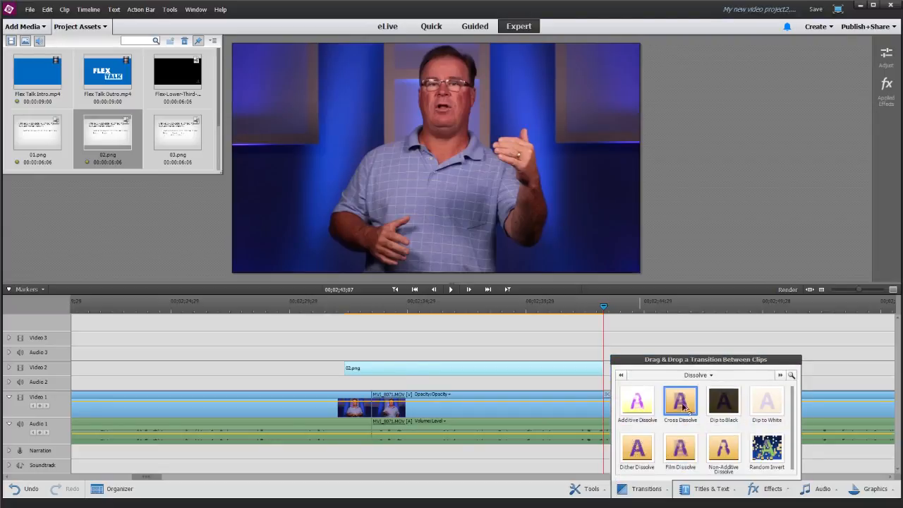
pyautogui.moveTo(684, 406); pyautogui.dragTo(356, 373)
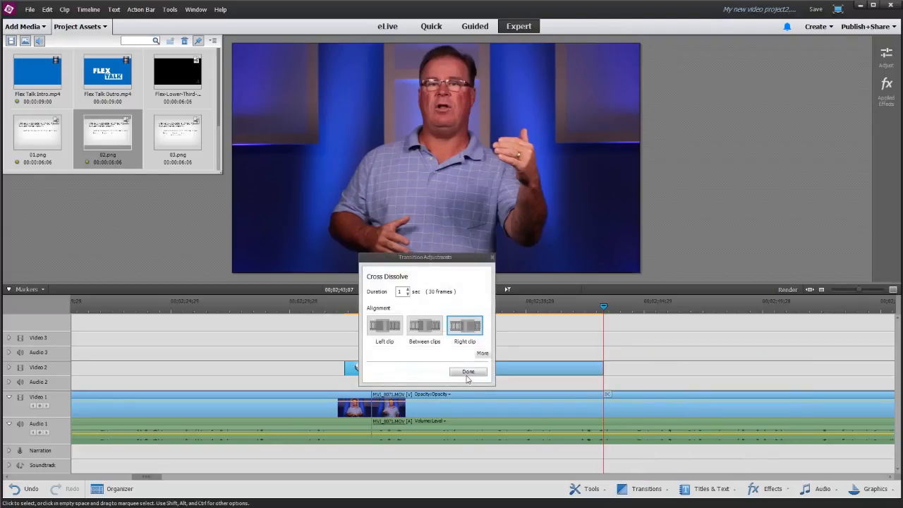
pyautogui.click(467, 374)
pyautogui.click(643, 488)
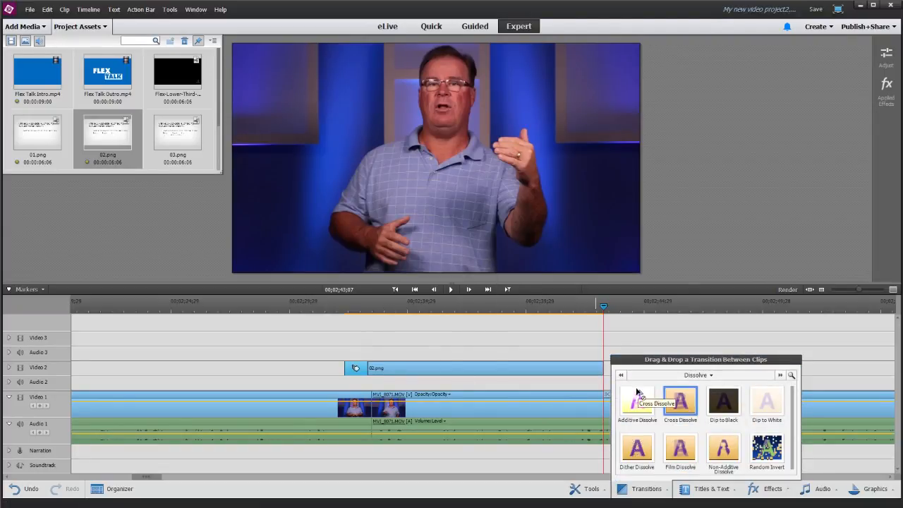
pyautogui.moveTo(637, 392); pyautogui.dragTo(604, 380)
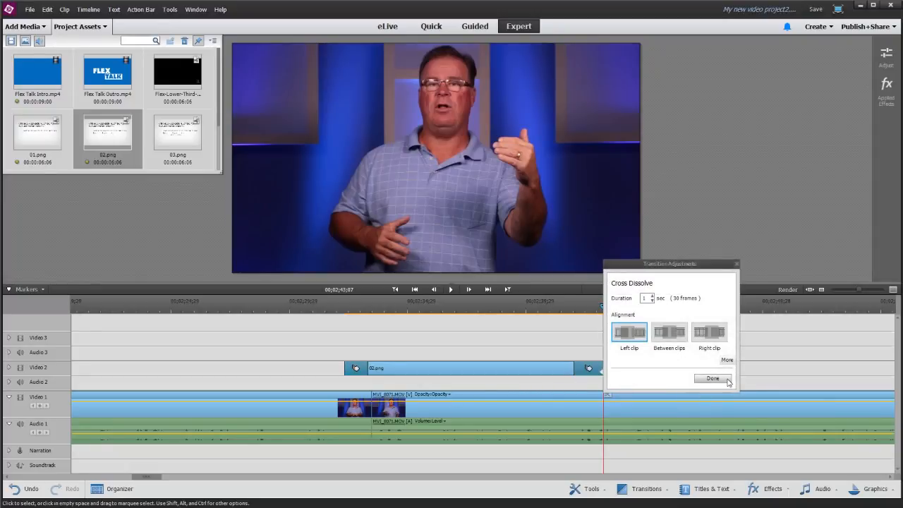
pyautogui.click(727, 380)
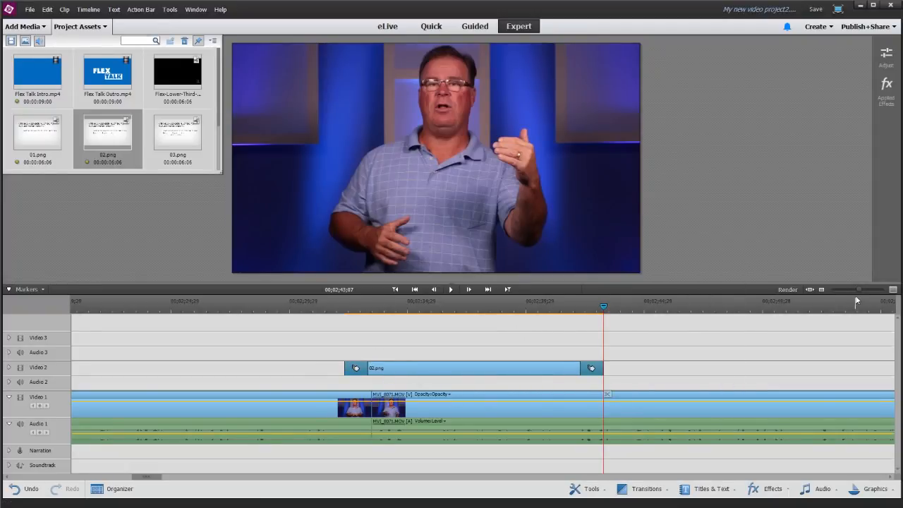
# Trim the start of 02.png so its opening dissolve ends exactly at the speaker clip's cut at 00;02;33;14
pyautogui.moveTo(859, 289); pyautogui.dragTo(868, 289)
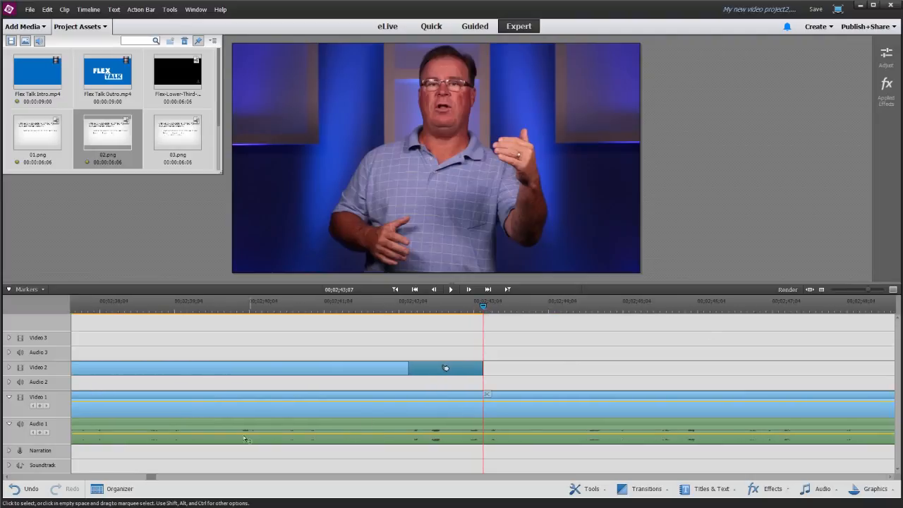
pyautogui.moveTo(154, 479); pyautogui.dragTo(145, 478)
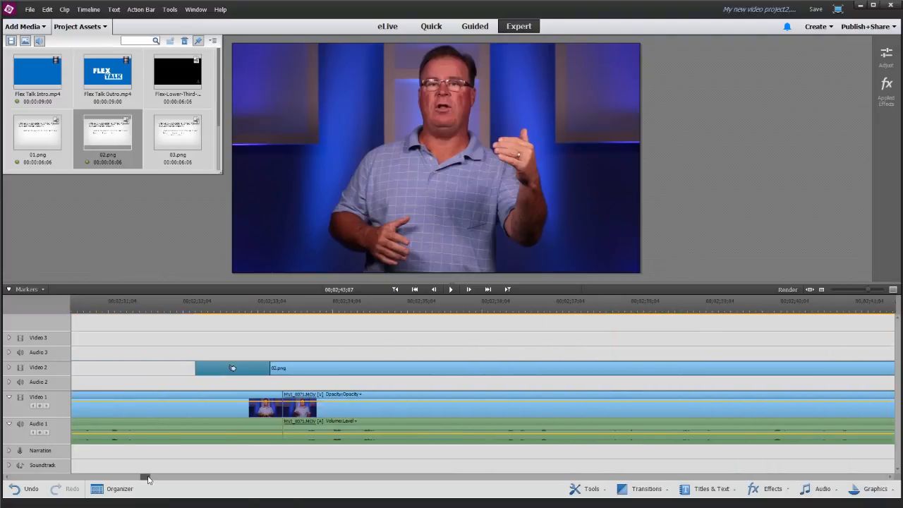
pyautogui.moveTo(295, 311); pyautogui.dragTo(285, 308)
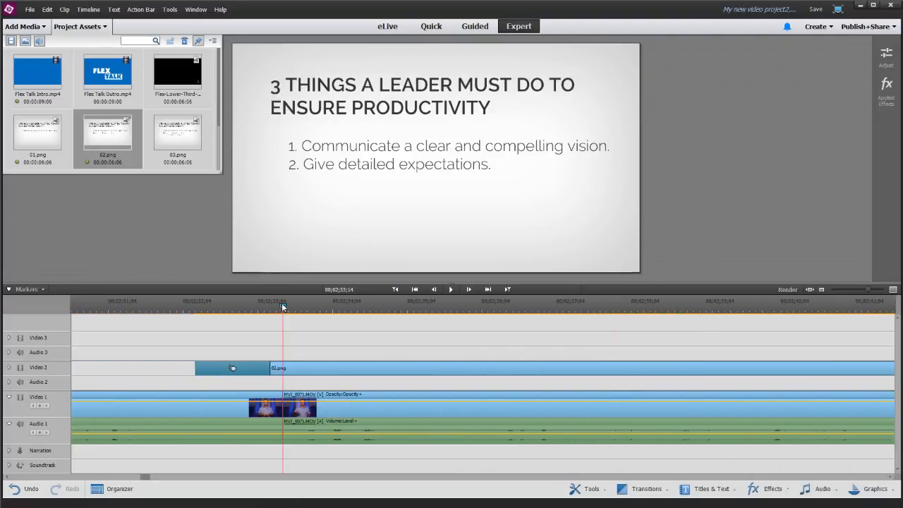
pyautogui.moveTo(198, 372); pyautogui.dragTo(208, 369)
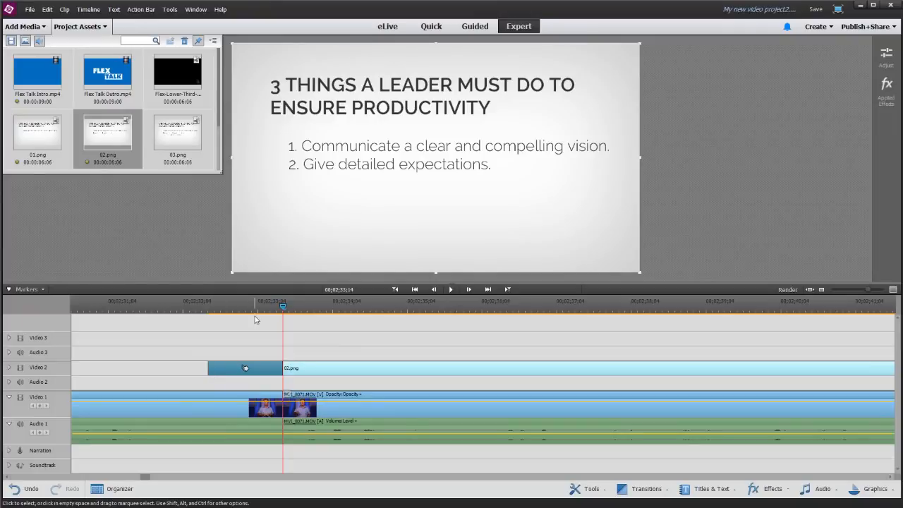
# Play back the 02.png slide and its dissolves over the jump cut from 00;02;30;25
pyautogui.click(256, 318)
pyautogui.moveTo(180, 311); pyautogui.dragTo(118, 309)
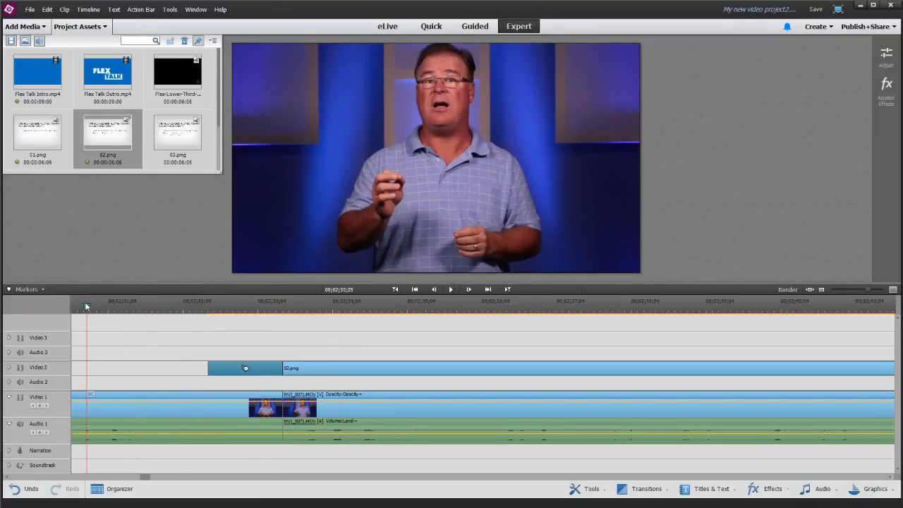
pyautogui.press('space')
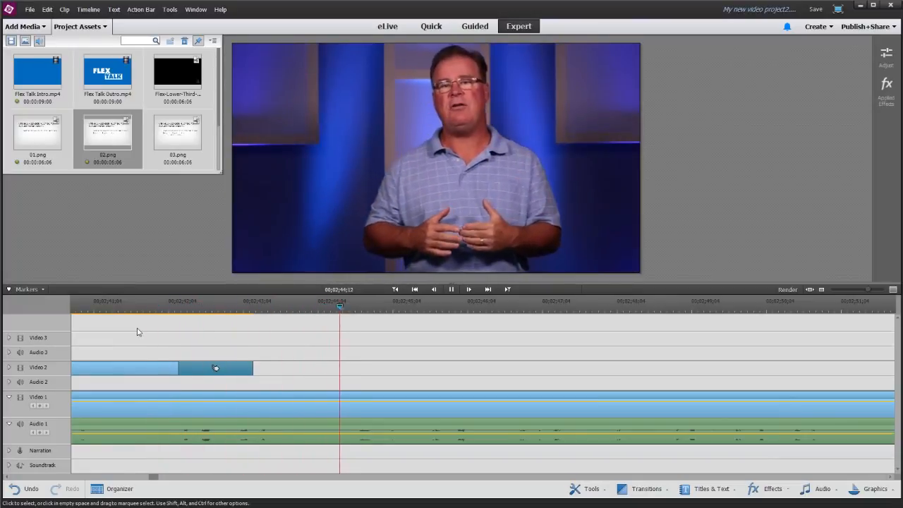
pyautogui.click(272, 417)
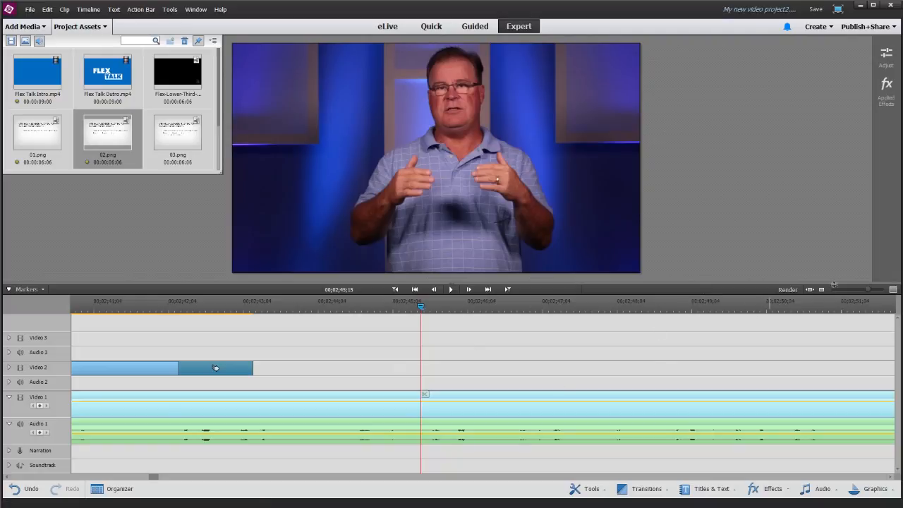
# Play the speaker clip from about 00;04;24 to locate the next mistake
pyautogui.moveTo(866, 285); pyautogui.dragTo(851, 289)
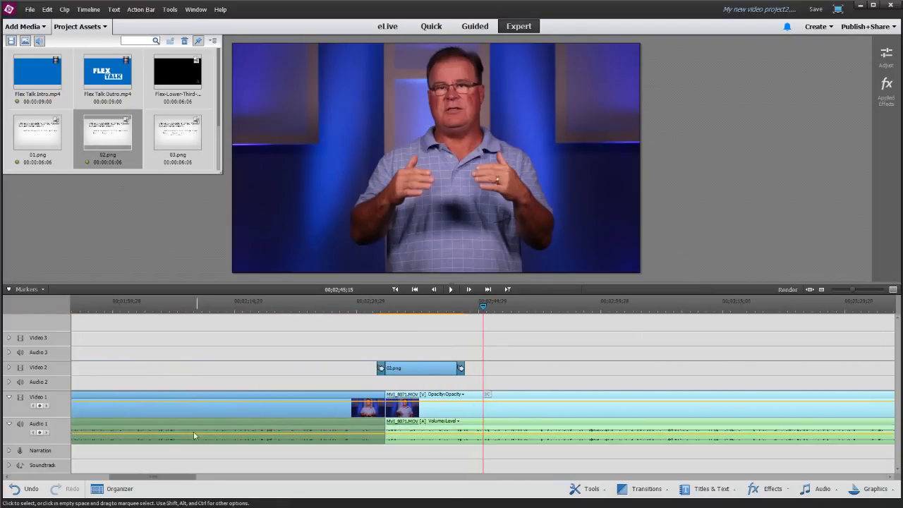
pyautogui.moveTo(151, 478); pyautogui.dragTo(248, 477)
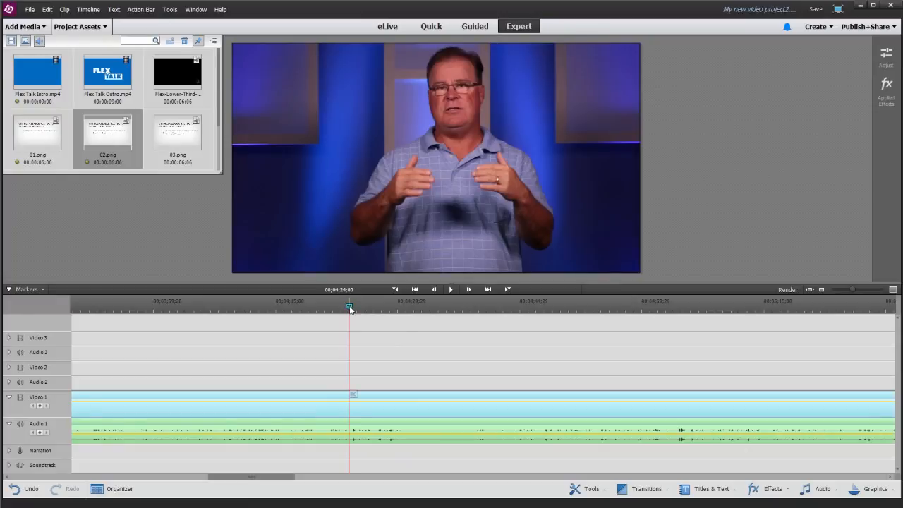
pyautogui.press('space')
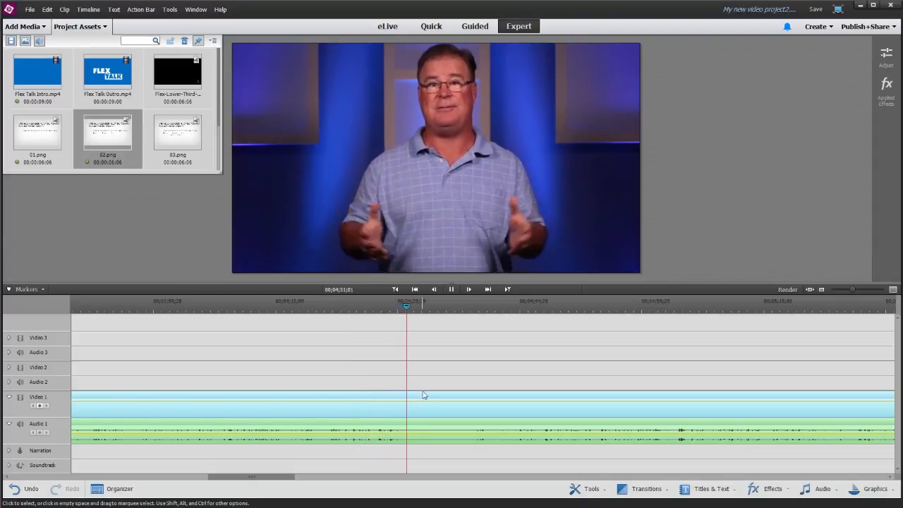
pyautogui.press('space')
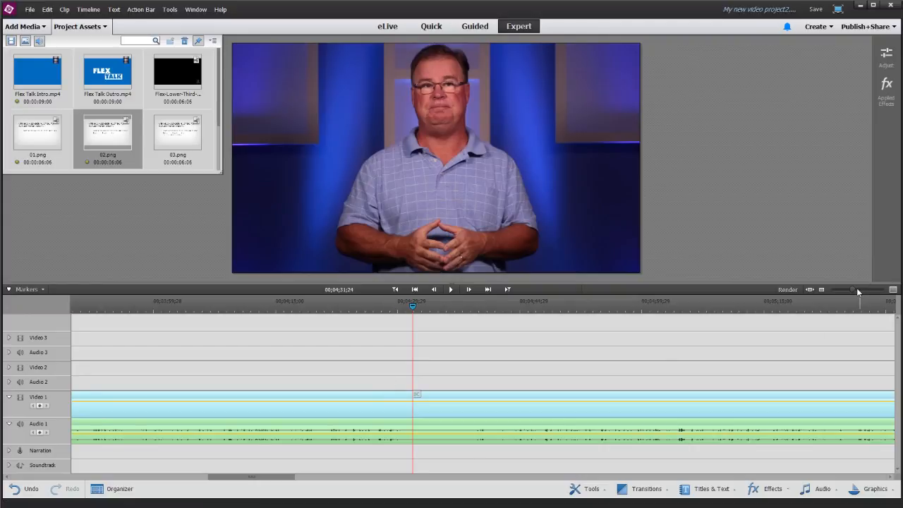
# Split the speaker clip at 00;04;31;14, where the mistake begins
pyautogui.moveTo(854, 290); pyautogui.dragTo(860, 290)
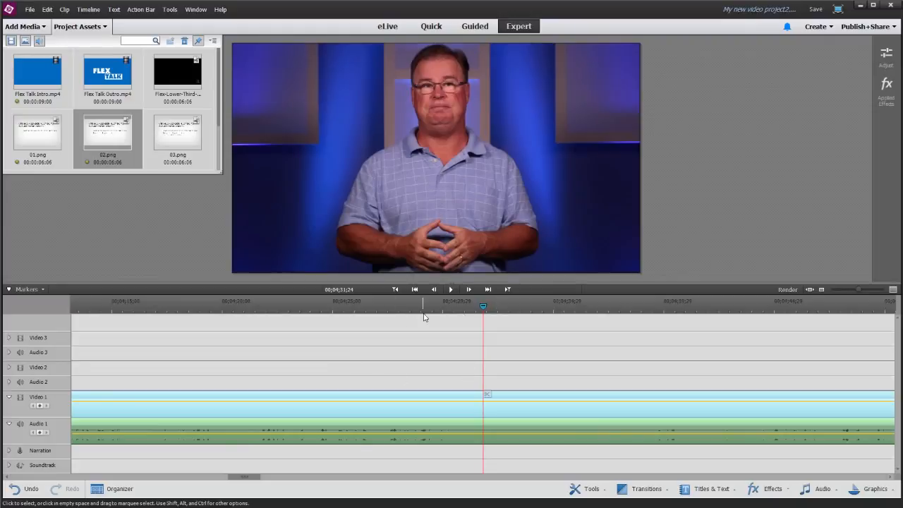
pyautogui.moveTo(483, 307); pyautogui.dragTo(478, 307)
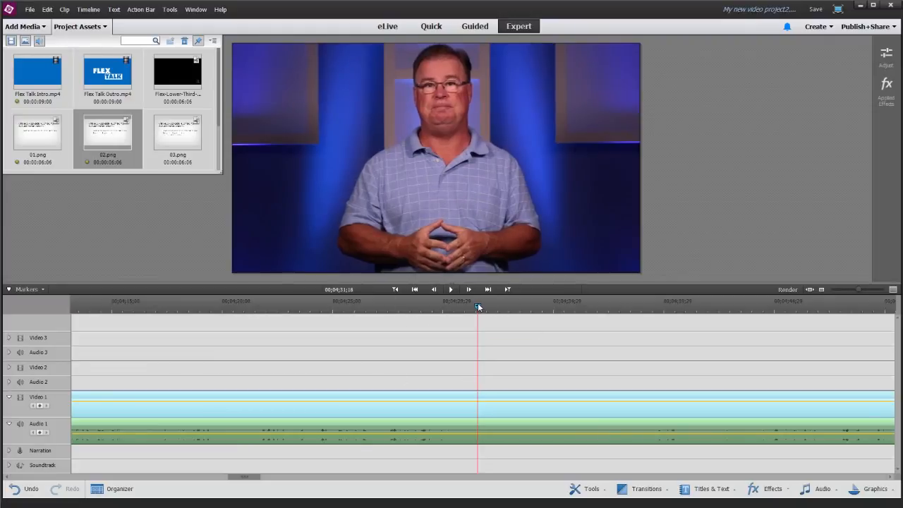
pyautogui.click(480, 395)
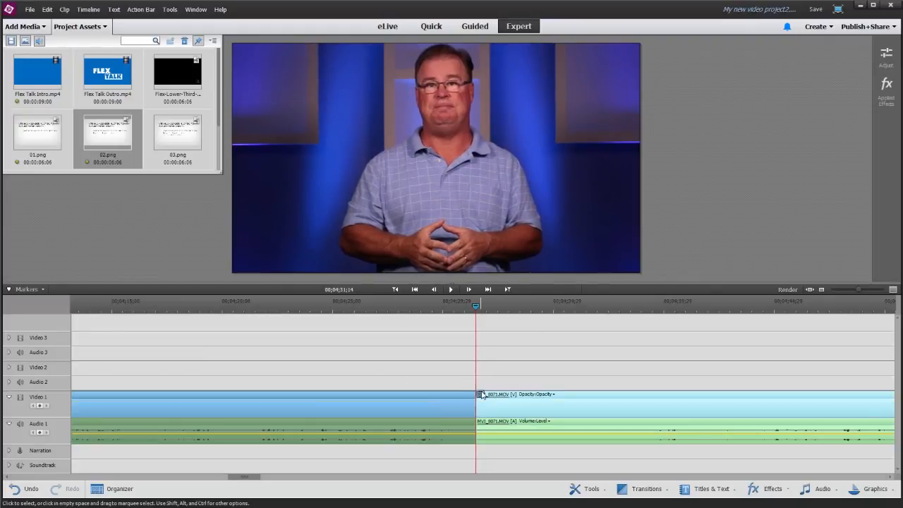
# Play the speaker clip beyond the new split to examine where the usable retake begins, returning to 00;04;39;01
pyautogui.moveTo(246, 478); pyautogui.dragTo(259, 478)
pyautogui.click(385, 309)
pyautogui.moveTo(385, 314); pyautogui.dragTo(372, 316)
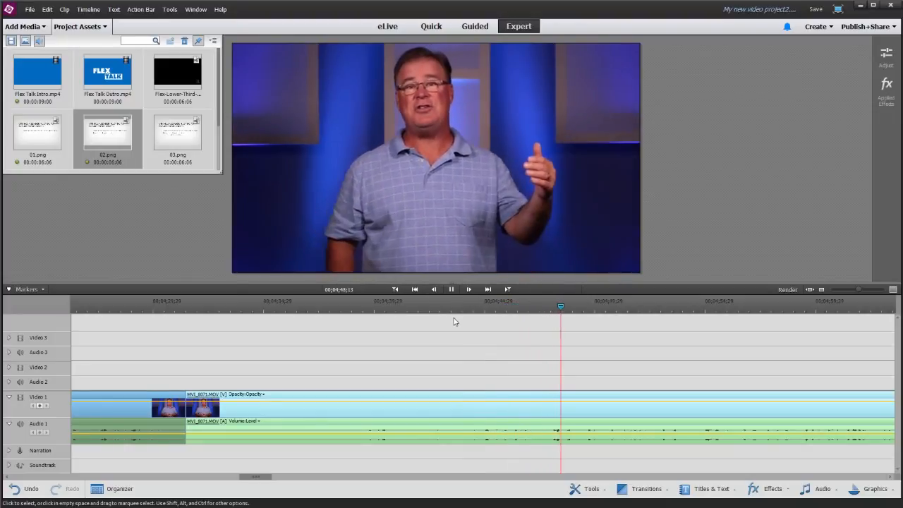
pyautogui.click(359, 308)
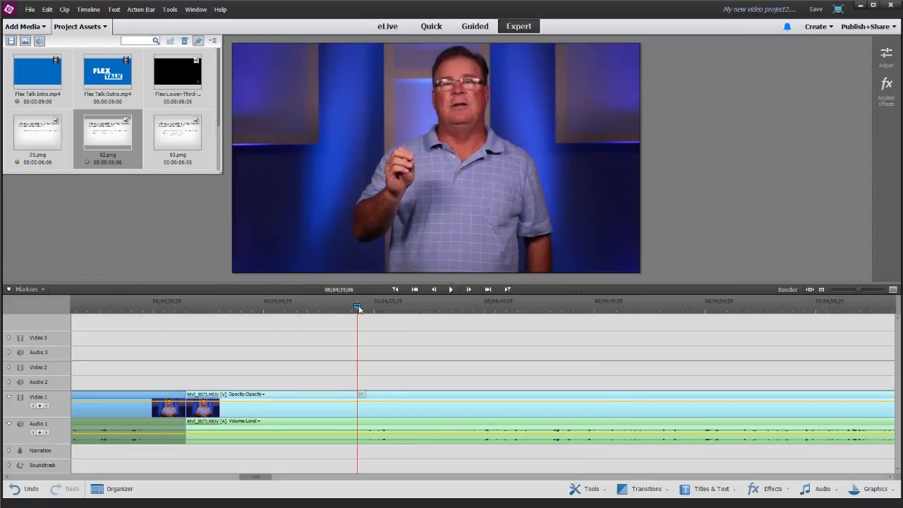
pyautogui.moveTo(359, 309)
pyautogui.mouseDown()
pyautogui.moveTo(327, 309)
pyautogui.moveTo(355, 323)
pyautogui.mouseUp()
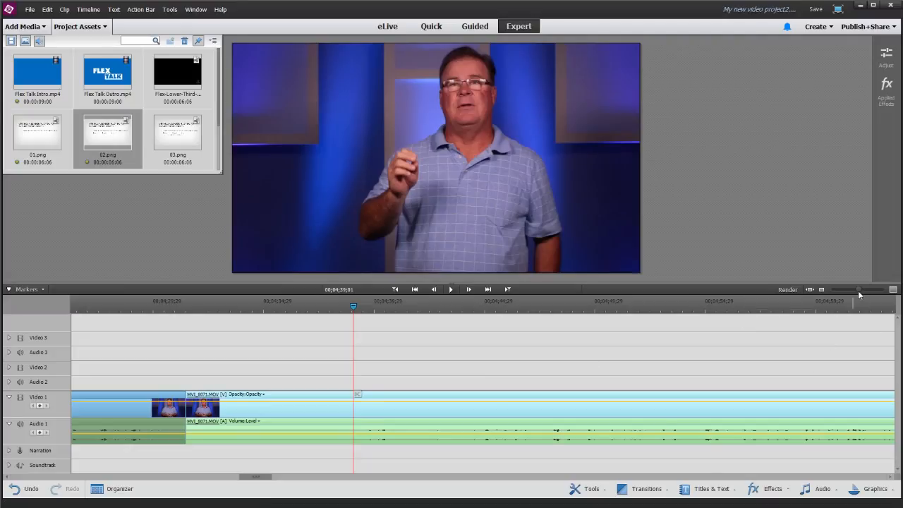
# Split the speaker clip at 00;04;39;18 and delete the segment back to the cut at 00;04;31;14, closing the gap
pyautogui.moveTo(857, 291)
pyautogui.mouseDown()
pyautogui.moveTo(843, 293)
pyautogui.moveTo(861, 297)
pyautogui.mouseUp()
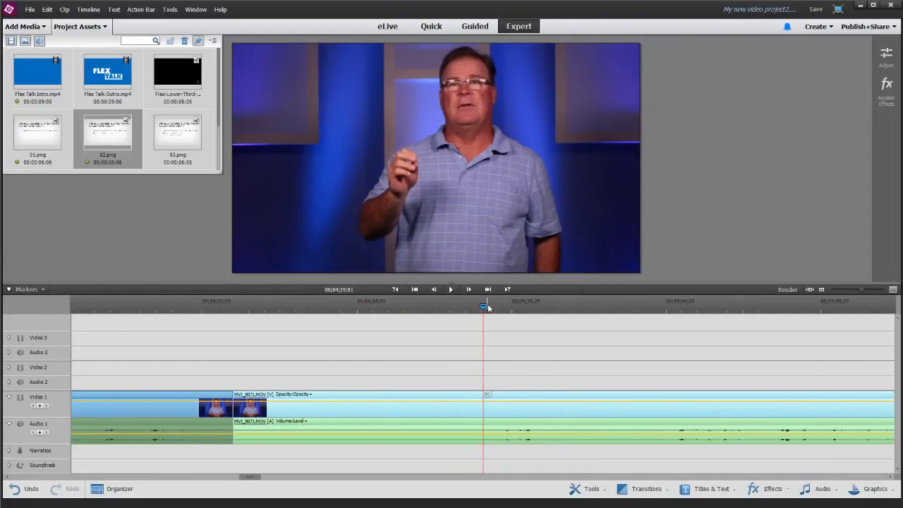
pyautogui.moveTo(483, 309); pyautogui.dragTo(502, 318)
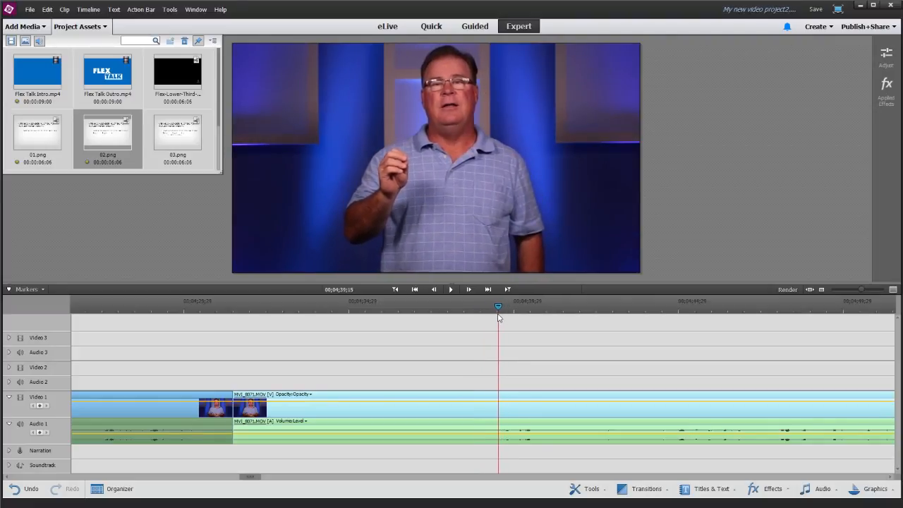
pyautogui.click(505, 396)
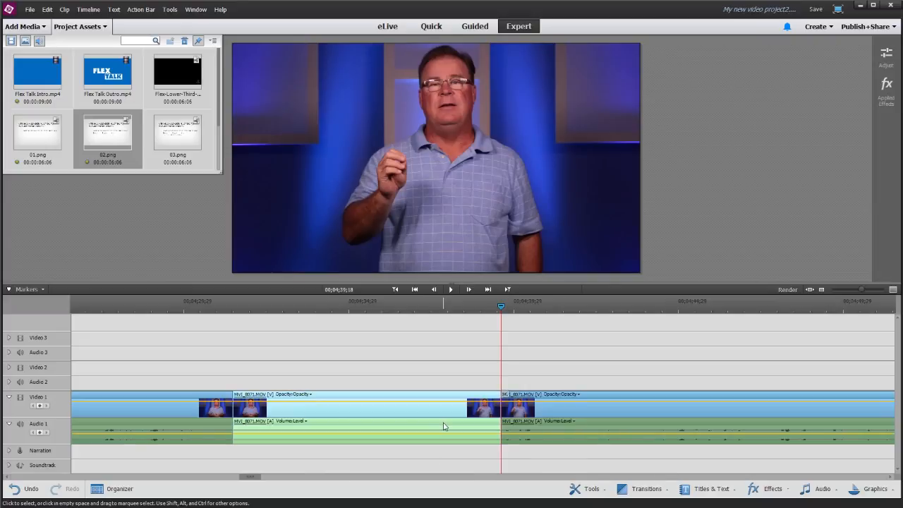
pyautogui.press('Delete')
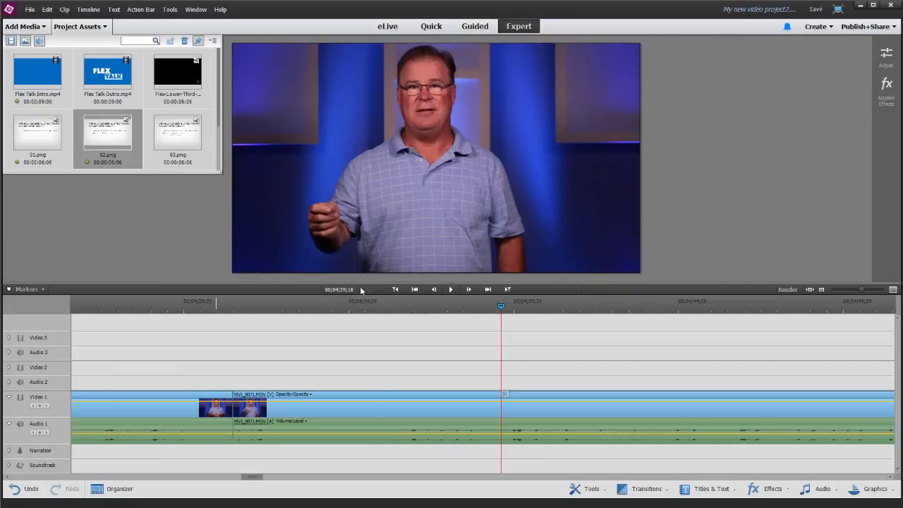
# Place 03.png on the Video 2 track ending at 00;04;40;15 and extend its start to just over 1 second before the join
pyautogui.press('space')
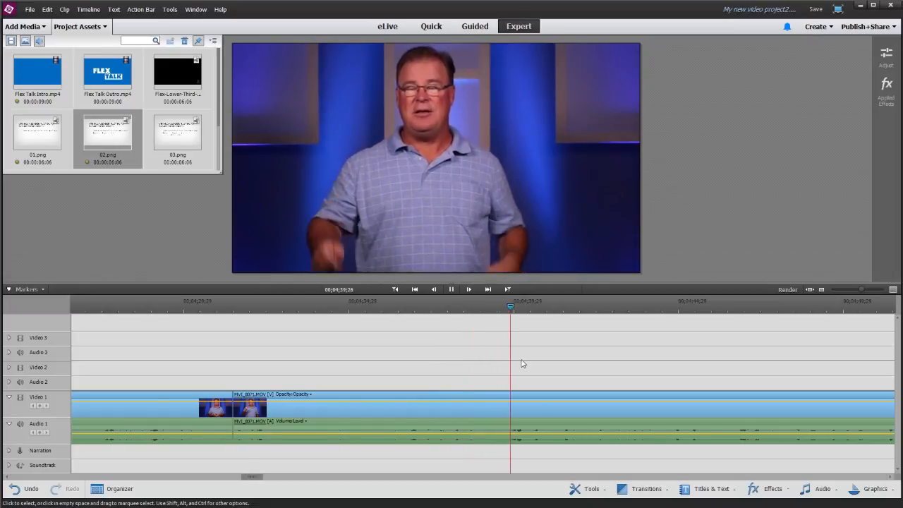
pyautogui.press('space')
pyautogui.moveTo(178, 138); pyautogui.dragTo(361, 381)
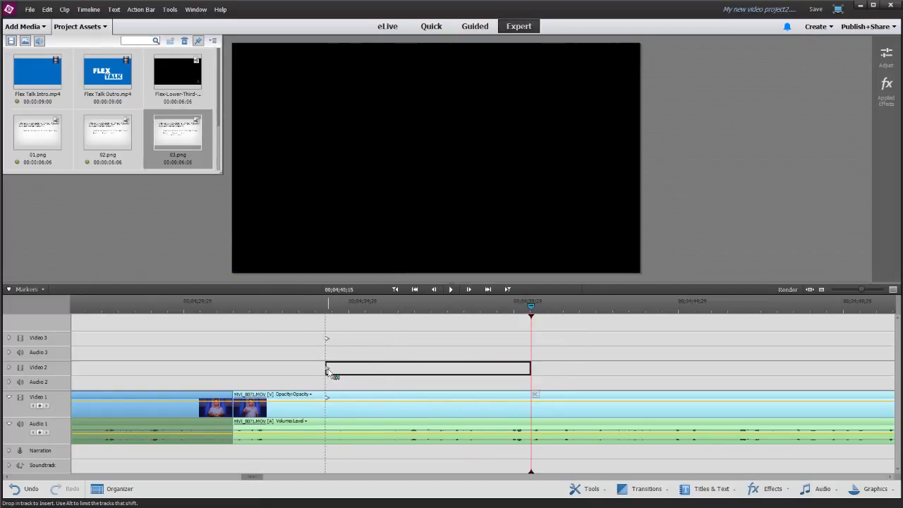
pyautogui.moveTo(314, 359); pyautogui.dragTo(189, 367)
# Add a 1-second Cross Dissolve to both the start and the end of 03.png on the Video 2 track
pyautogui.click(706, 489)
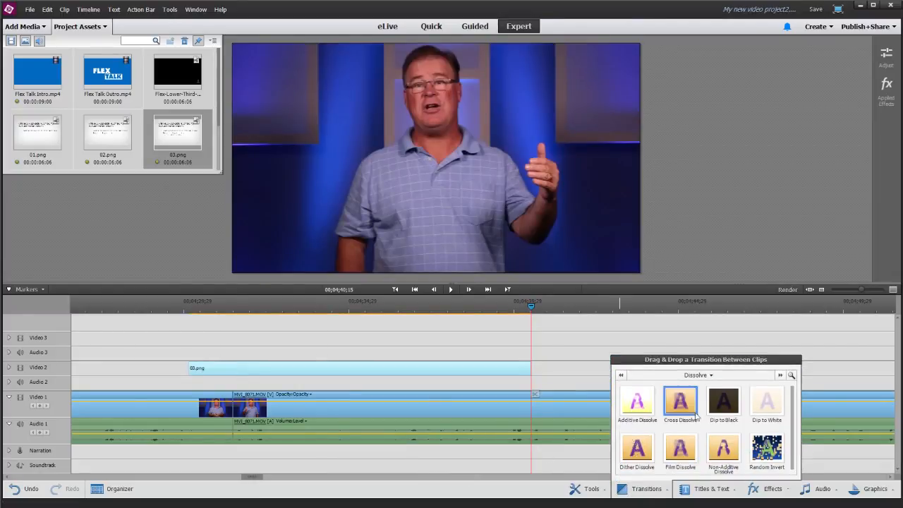
pyautogui.moveTo(695, 400); pyautogui.dragTo(212, 368)
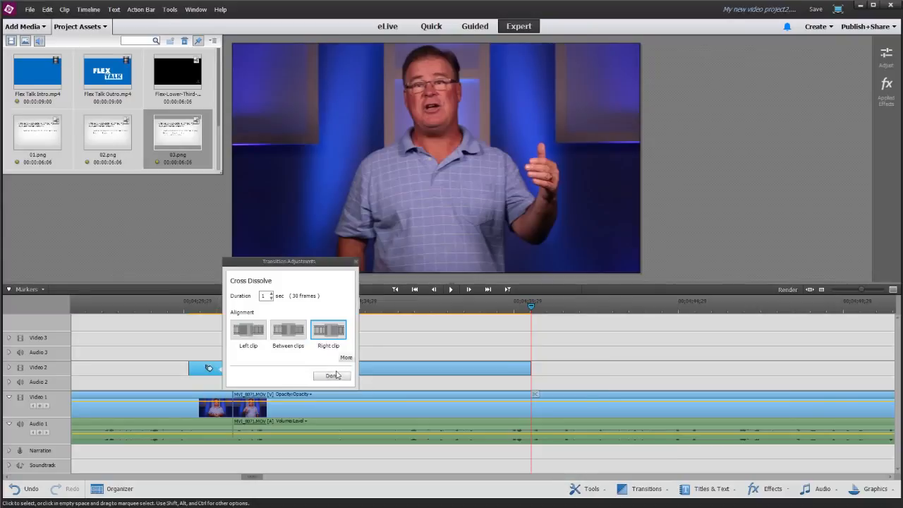
pyautogui.click(333, 375)
pyautogui.click(634, 488)
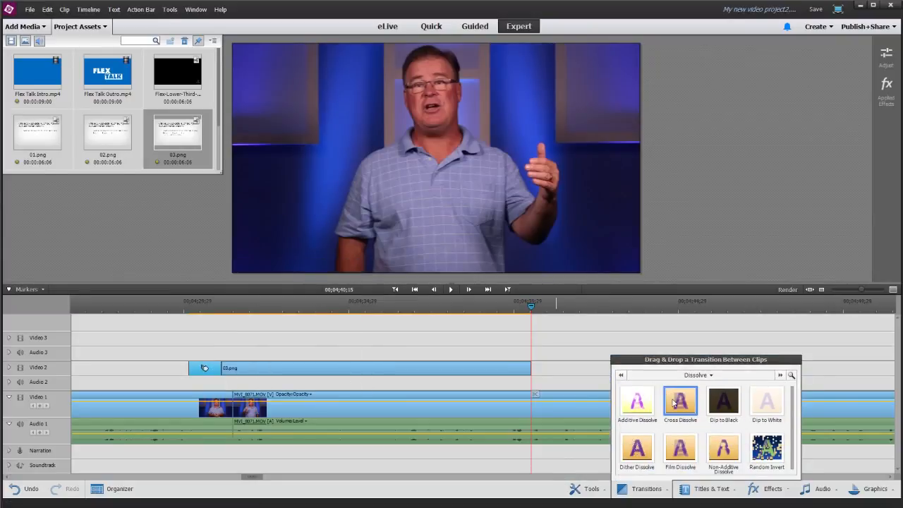
pyautogui.moveTo(673, 403); pyautogui.dragTo(512, 366)
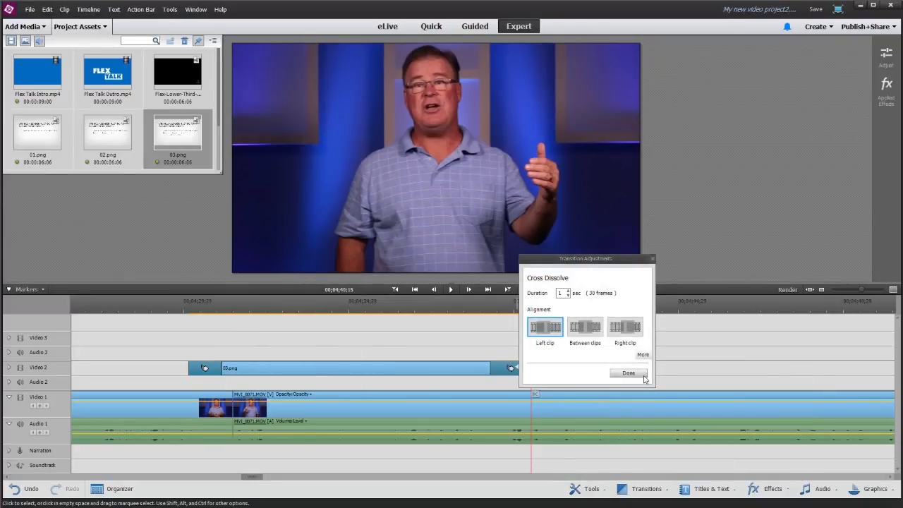
pyautogui.click(642, 376)
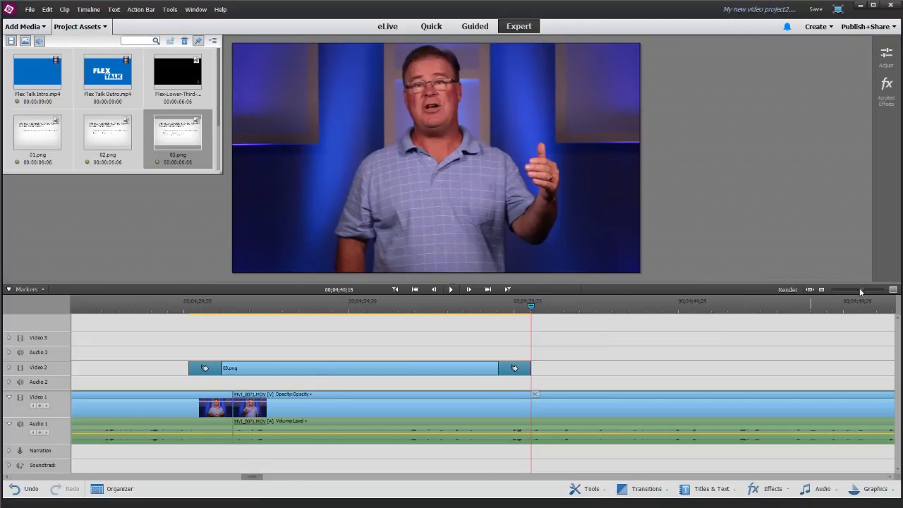
# Trim the start of 03.png on the Video 2 track so its opening dissolve finishes just before the cut at 00;04;31;14
pyautogui.moveTo(859, 289); pyautogui.dragTo(865, 294)
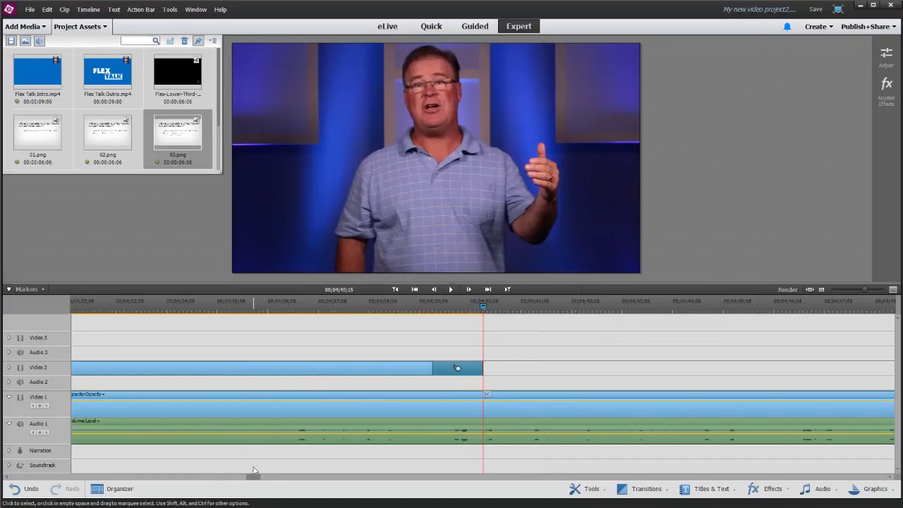
pyautogui.moveTo(256, 478); pyautogui.dragTo(248, 478)
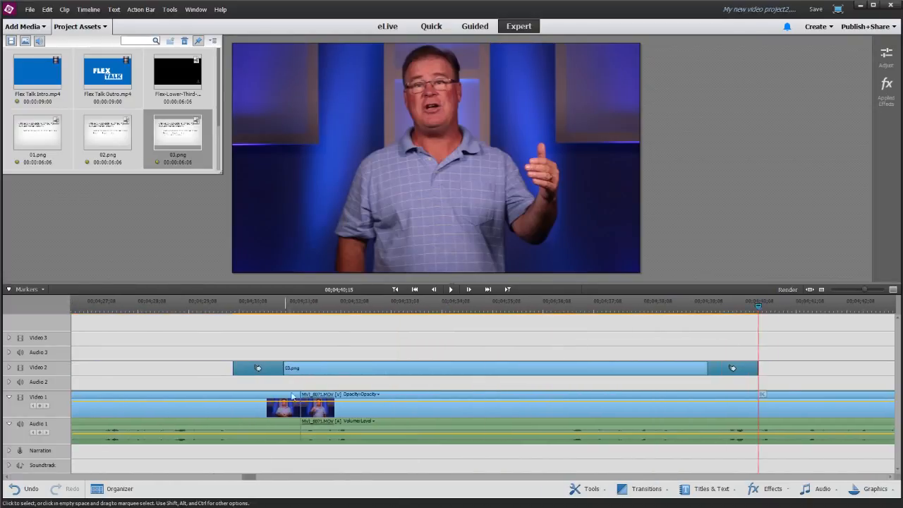
pyautogui.click(299, 307)
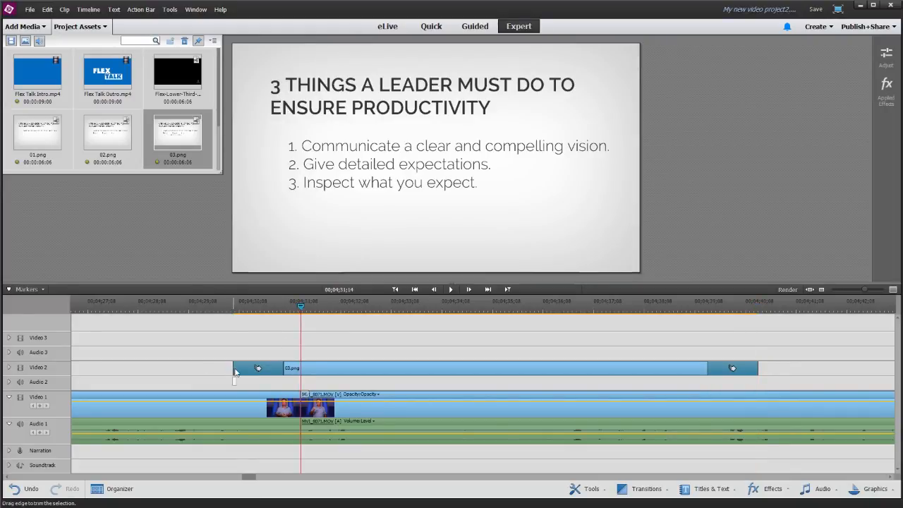
pyautogui.moveTo(237, 372); pyautogui.dragTo(249, 373)
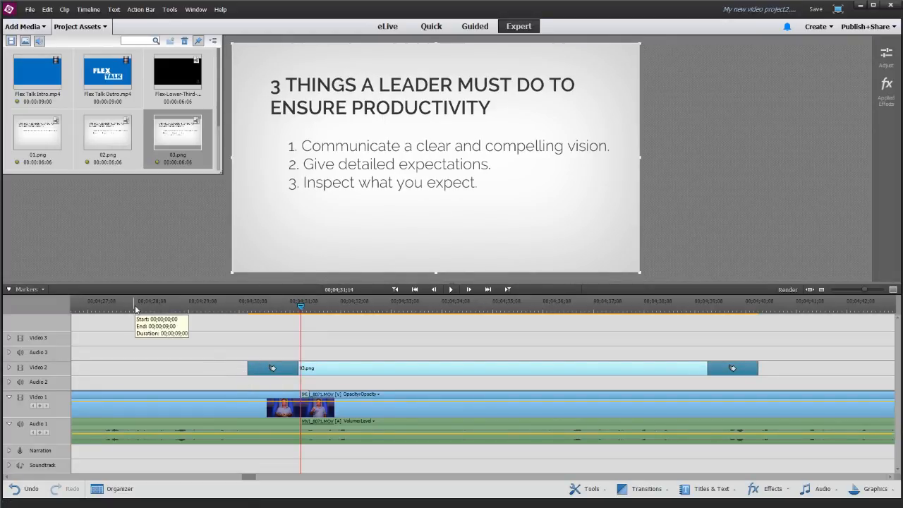
# Play the timeline from 00;04;27;16 past the end of 03.png to check how the slide covers the jump cut
pyautogui.click(102, 305)
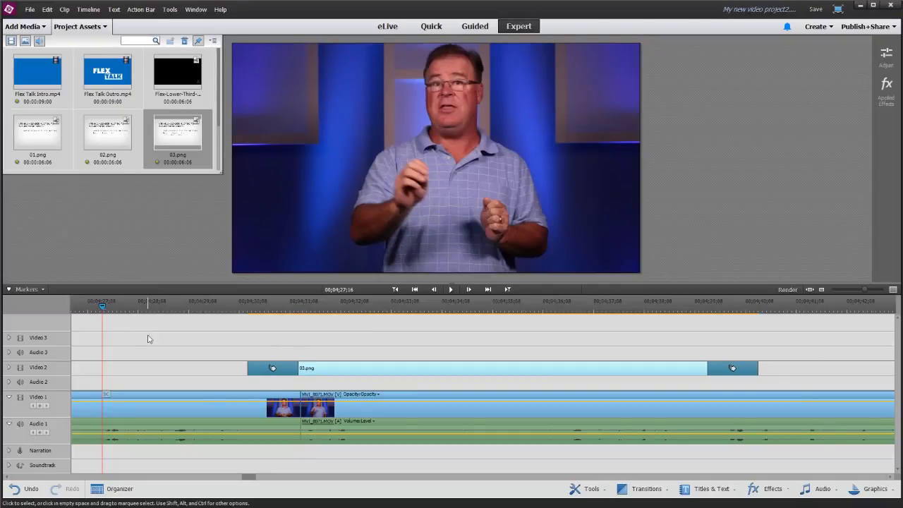
pyautogui.press('space')
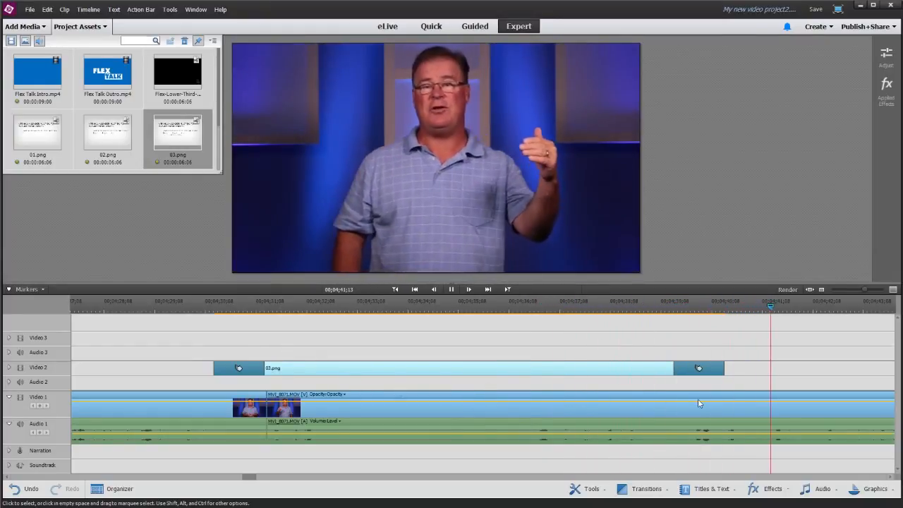
pyautogui.press('space')
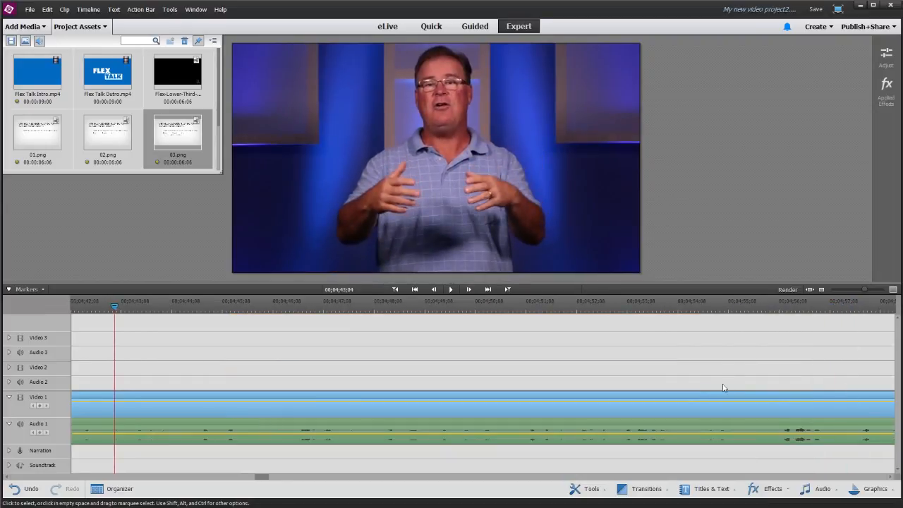
# Find where the speaker finishes, split the clip at 00;06;40;08 and delete the remaining footage after the split
pyautogui.click(723, 389)
pyautogui.click(846, 287)
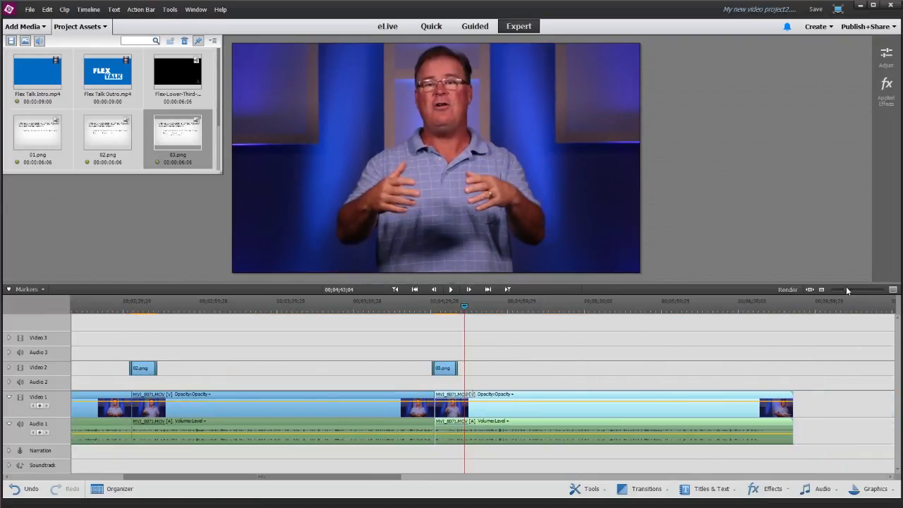
pyautogui.click(846, 289)
pyautogui.moveTo(685, 306); pyautogui.dragTo(719, 316)
pyautogui.press('space')
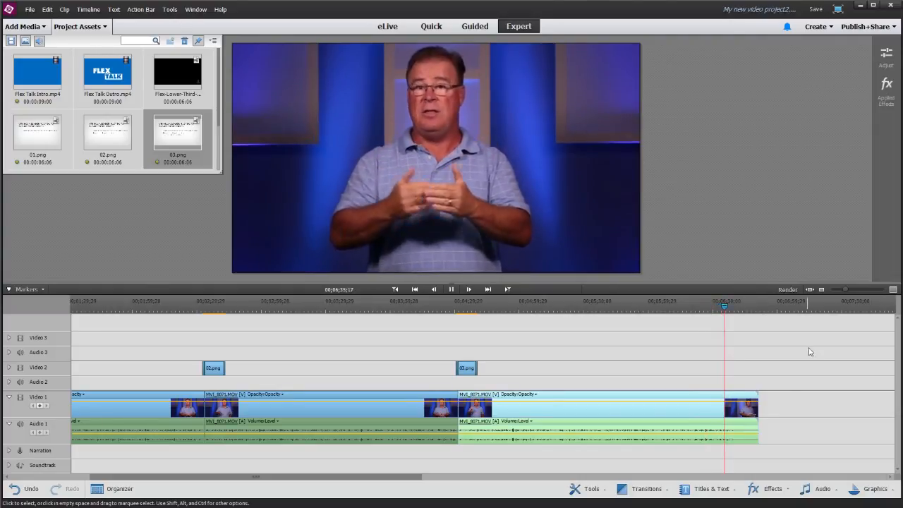
pyautogui.click(856, 289)
pyautogui.moveTo(857, 289); pyautogui.dragTo(862, 292)
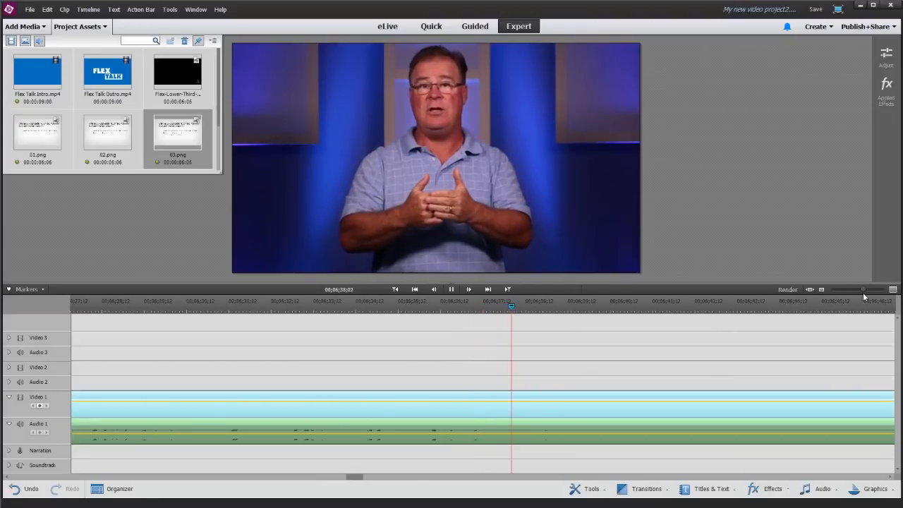
pyautogui.click(584, 399)
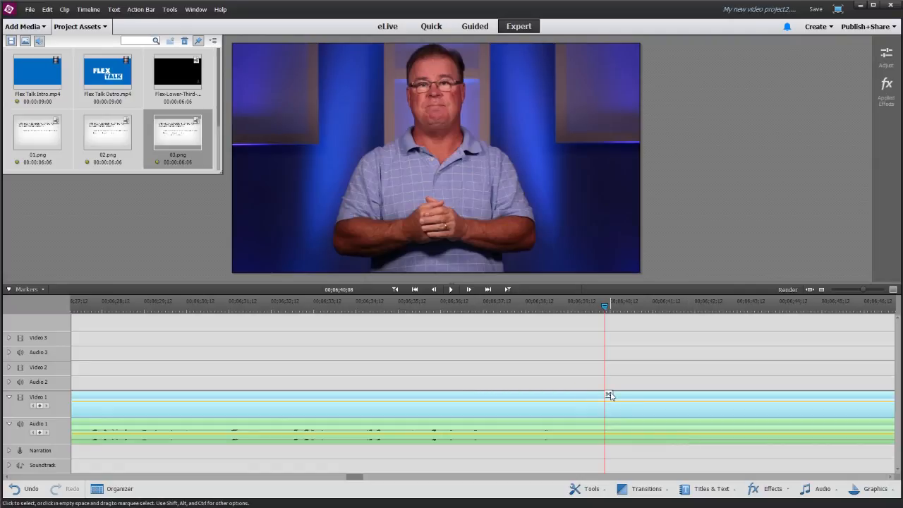
pyautogui.click(609, 396)
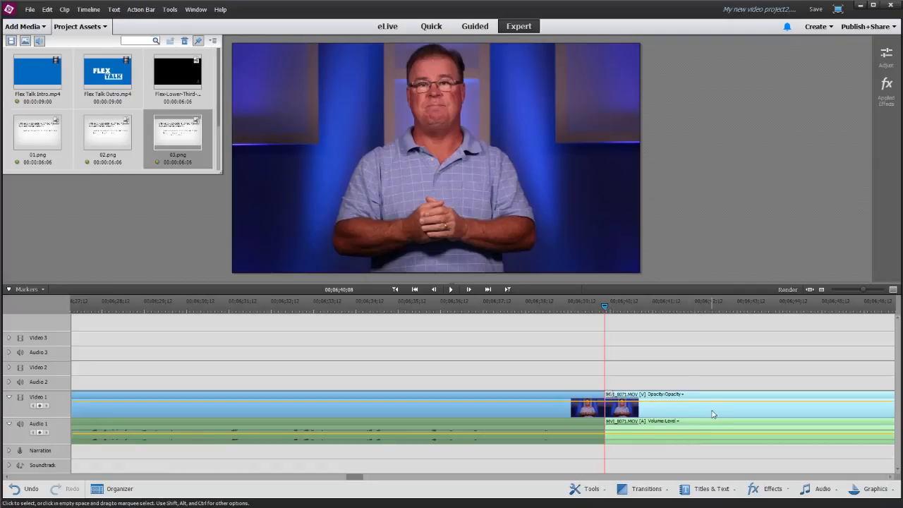
pyautogui.press('Delete')
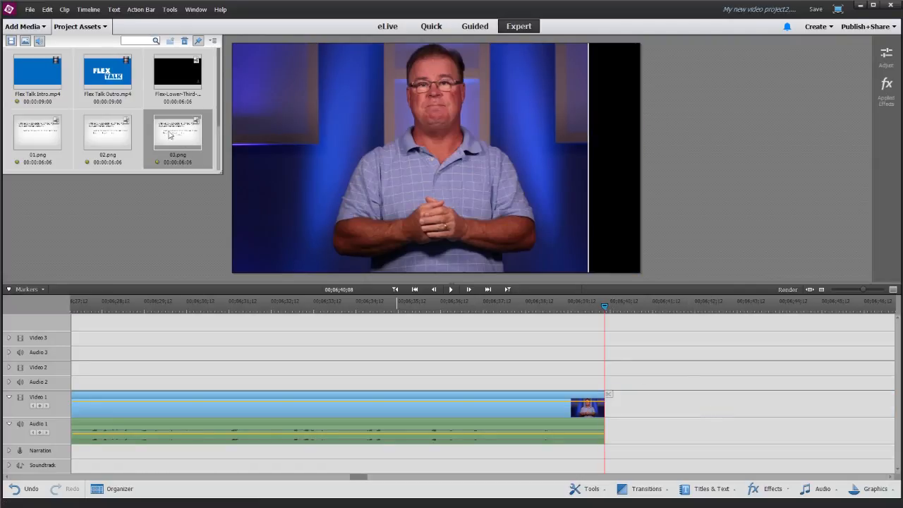
# Place Flex Talk Outro.mp4 on the Video 2 track, starting at the end of the speaker clip at 00;06;40;08
pyautogui.click(107, 71)
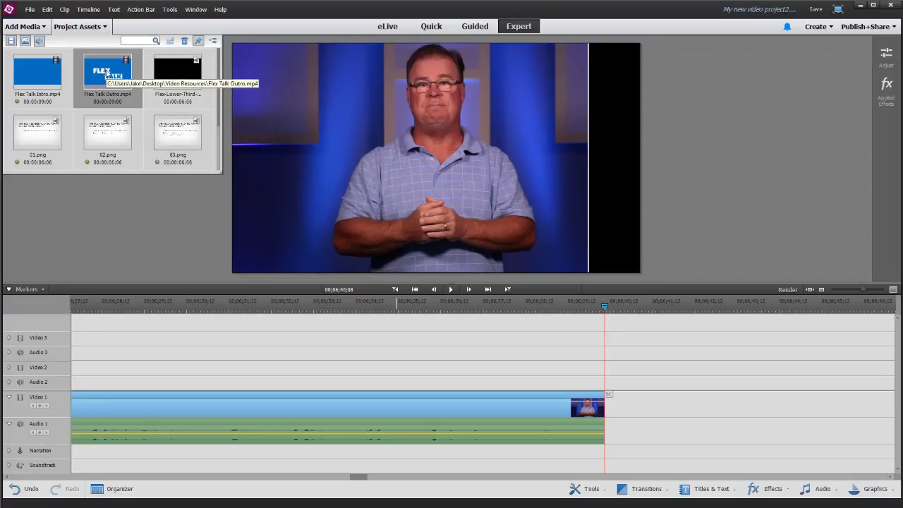
pyautogui.moveTo(107, 71); pyautogui.dragTo(608, 377)
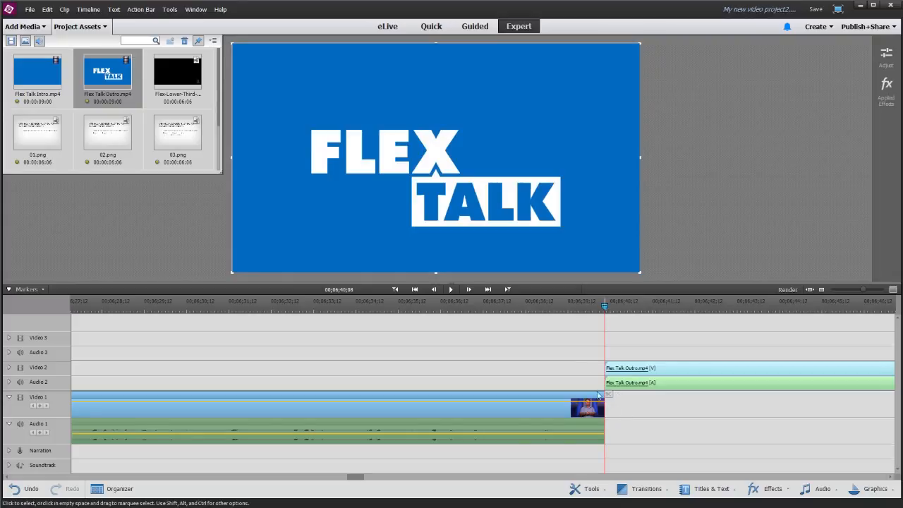
pyautogui.click(570, 379)
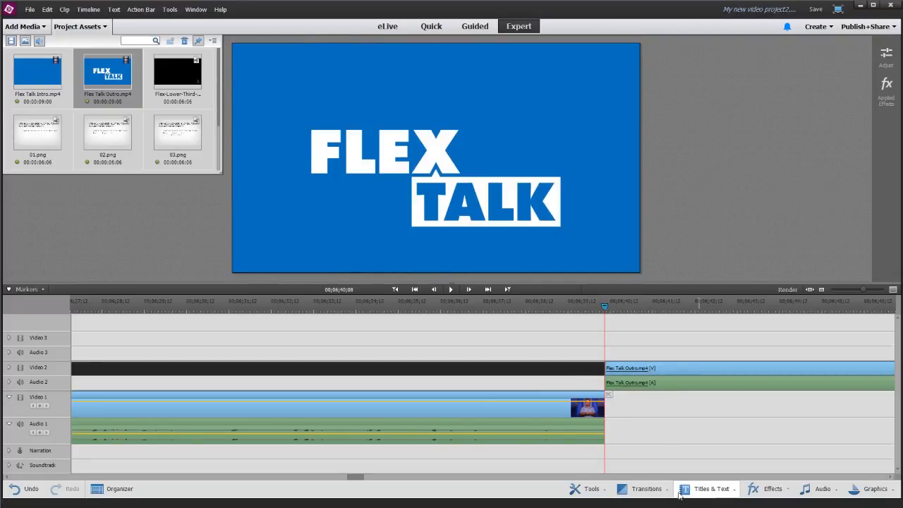
pyautogui.click(586, 355)
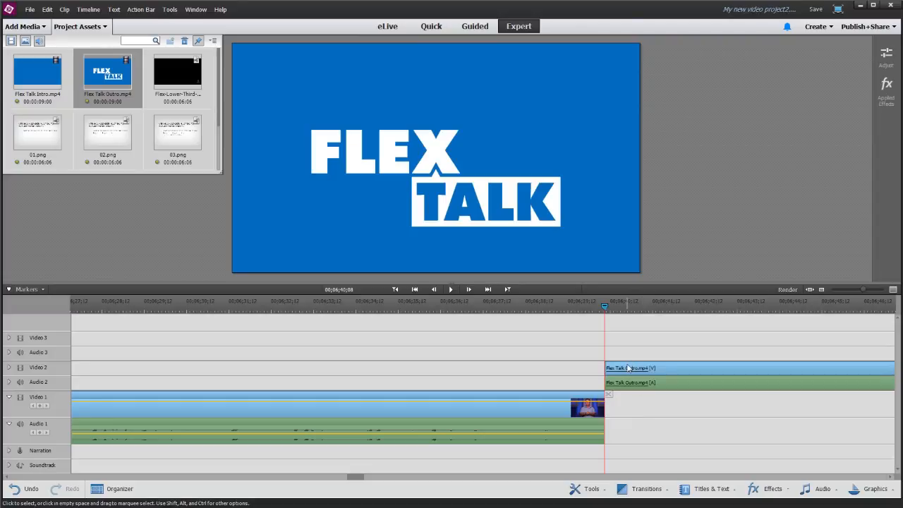
# Add a 1-second Cross Dissolve to the start of Flex Talk Outro.mp4 on the Video 2 track
pyautogui.click(638, 488)
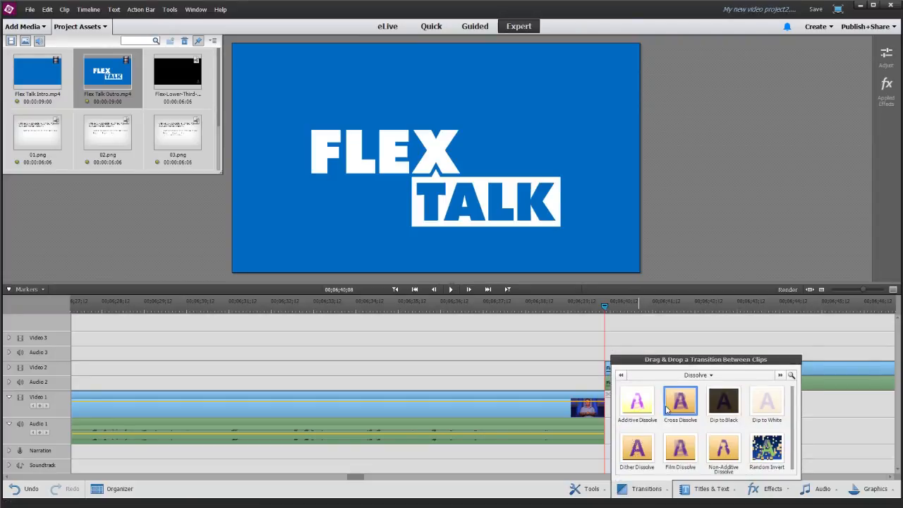
pyautogui.moveTo(667, 409); pyautogui.dragTo(610, 368)
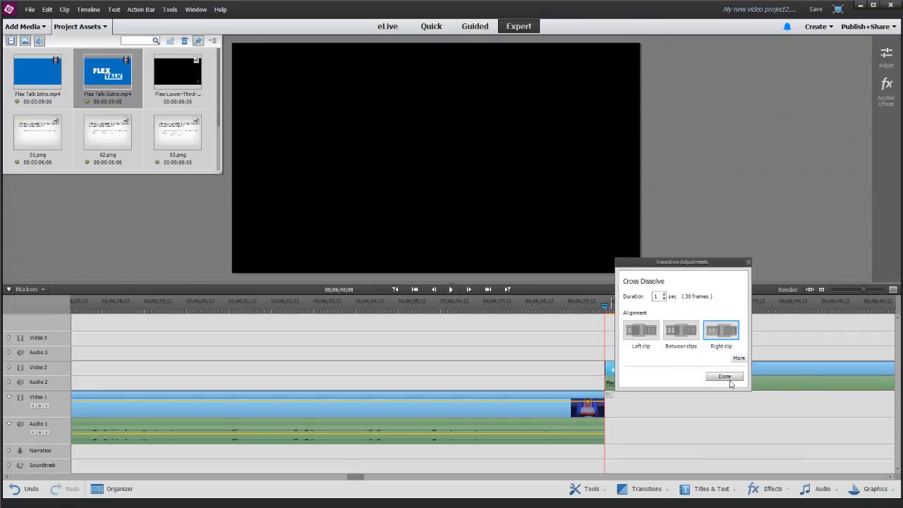
pyautogui.click(724, 376)
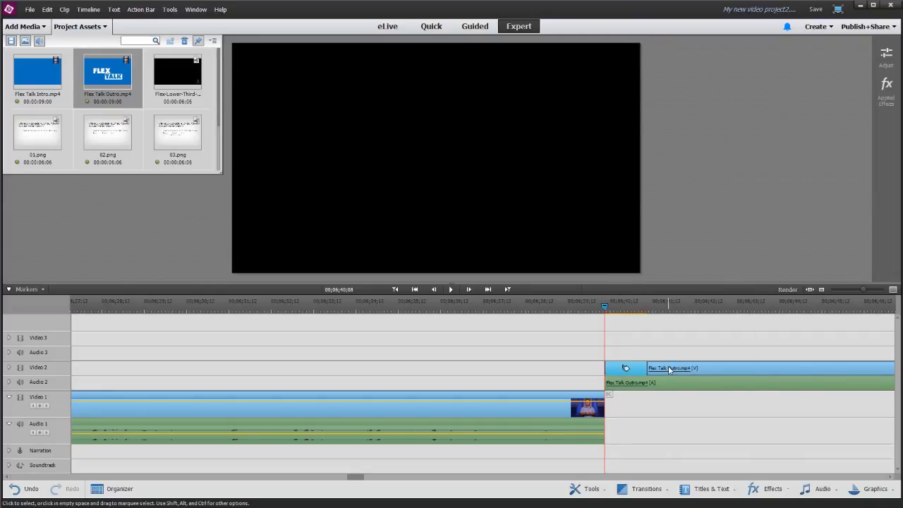
# Shift the outro earlier so its dissolve ends exactly with the speaker clip at 00;06;40;08, and preview it from 00;06;37;04
pyautogui.moveTo(669, 369); pyautogui.dragTo(629, 382)
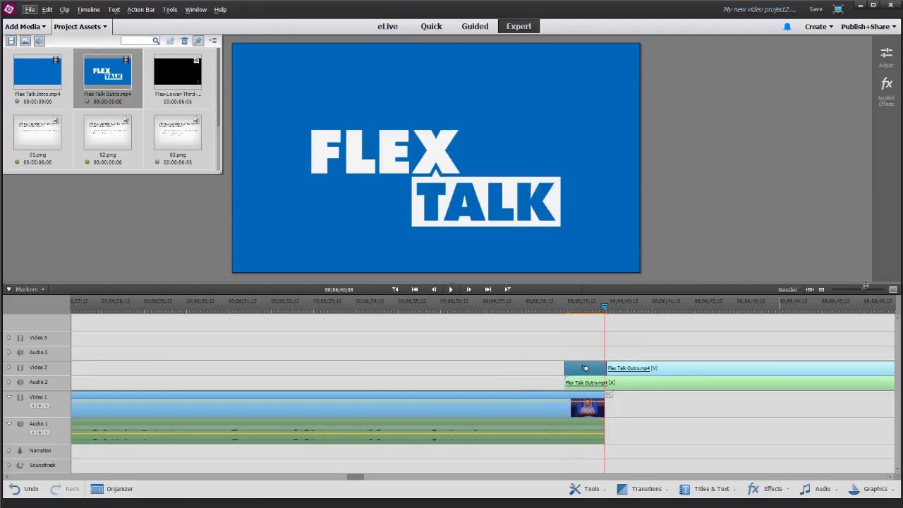
pyautogui.moveTo(865, 286); pyautogui.dragTo(872, 289)
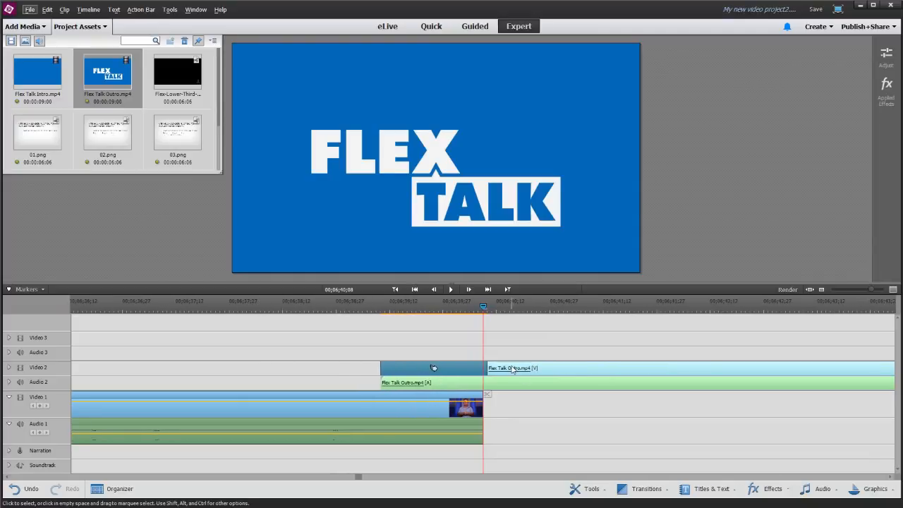
pyautogui.moveTo(513, 368); pyautogui.dragTo(509, 368)
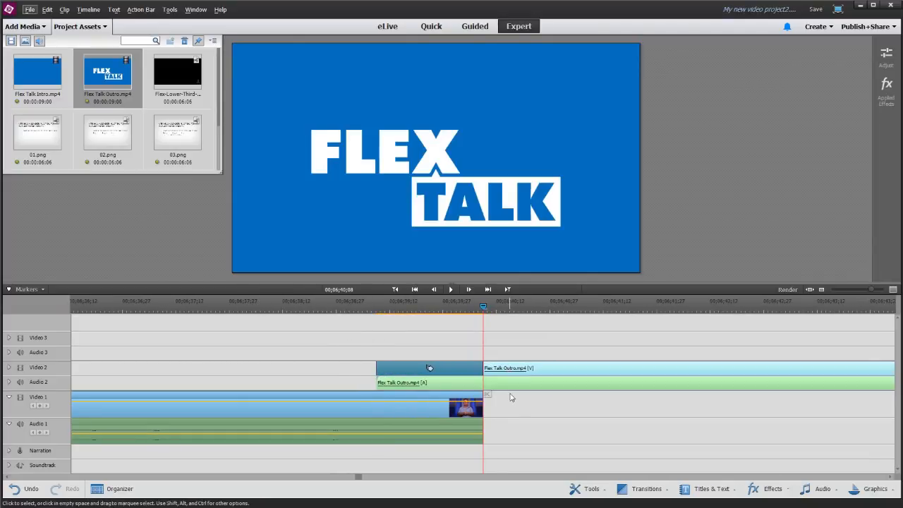
pyautogui.click(151, 302)
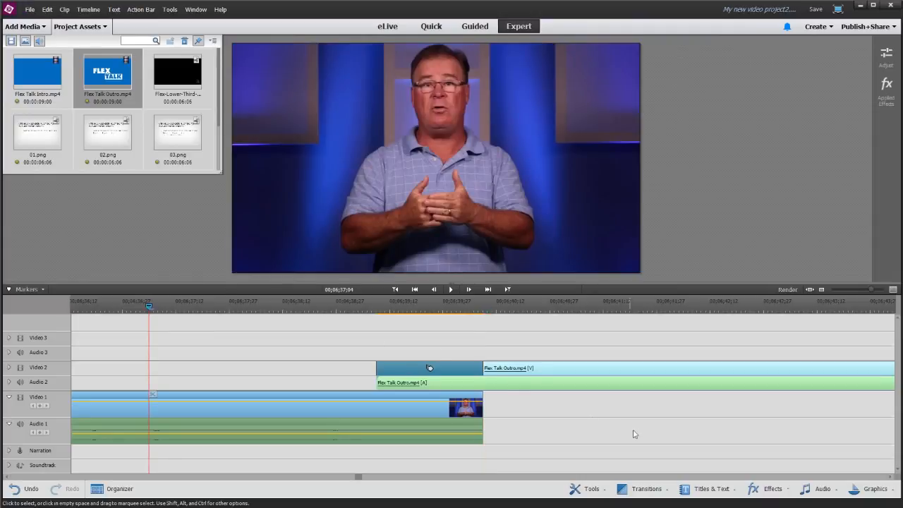
pyautogui.press('space')
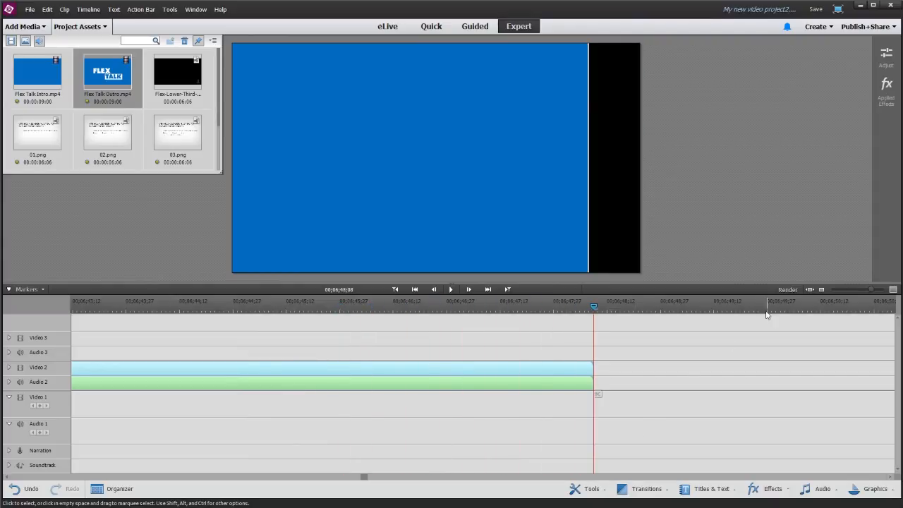
# Select all speaker clips on the Video 1 and Audio 1 tracks and normalize their audio gain
pyautogui.moveTo(869, 289); pyautogui.dragTo(830, 300)
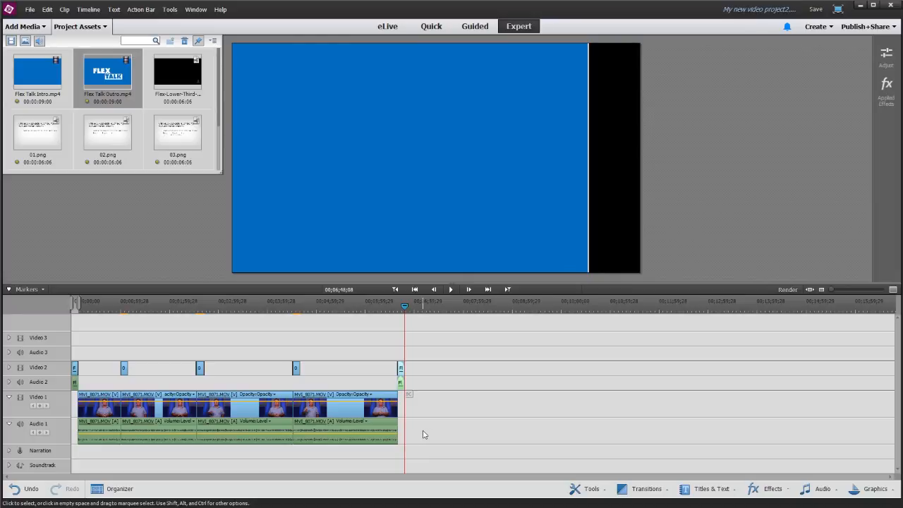
pyautogui.moveTo(423, 433); pyautogui.dragTo(102, 430)
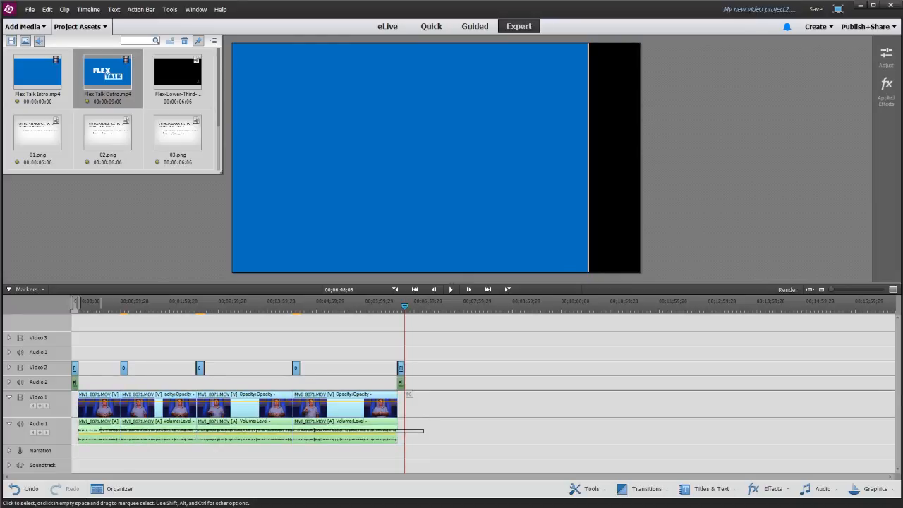
pyautogui.rightClick(149, 439)
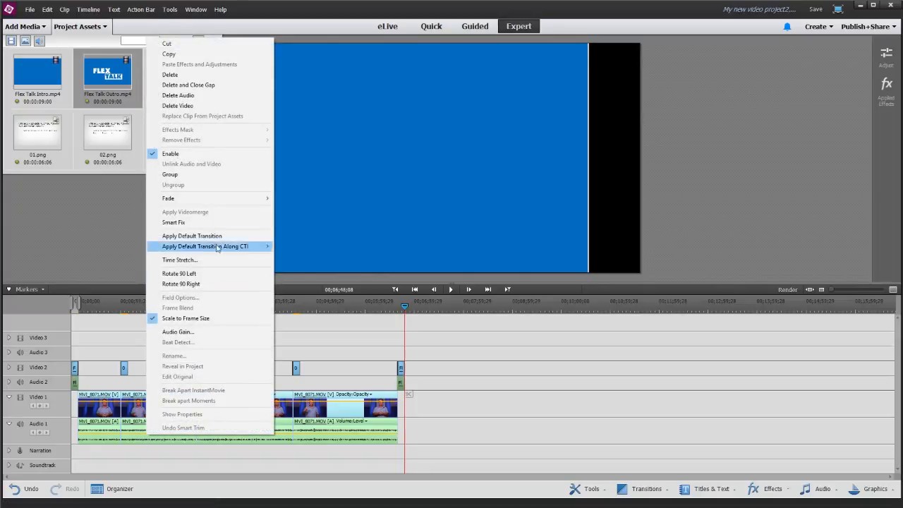
pyautogui.click(187, 333)
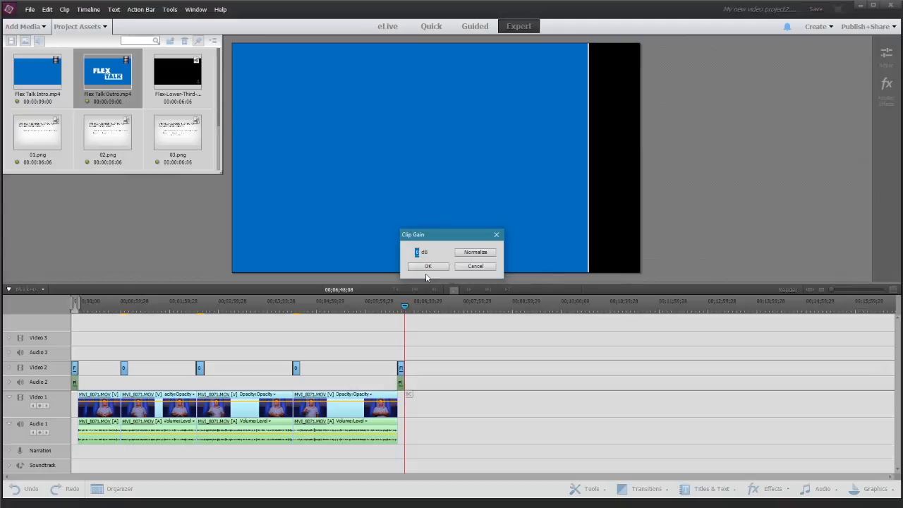
pyautogui.click(466, 253)
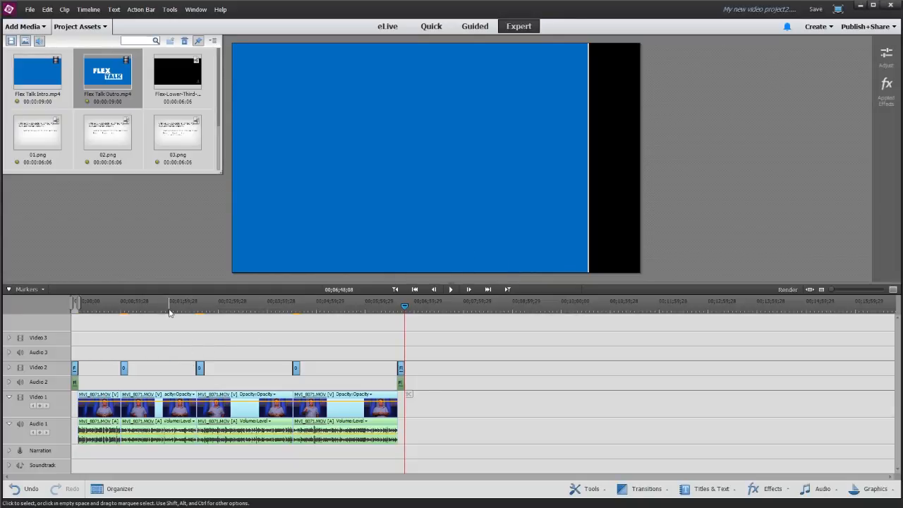
# Play the project from the beginning into the speaker's opening to check the normalized audio, and deselect the clips
pyautogui.moveTo(141, 306); pyautogui.dragTo(51, 312)
pyautogui.press('space')
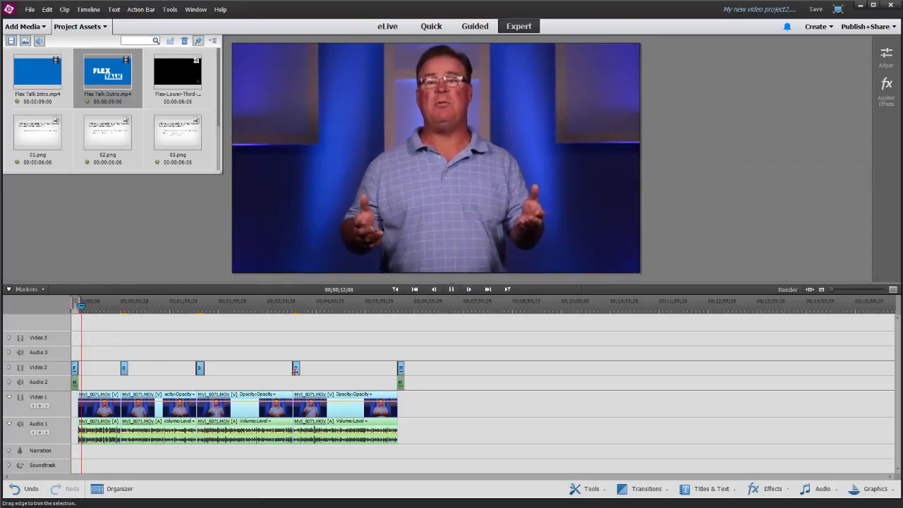
pyautogui.press('space')
pyautogui.click(445, 435)
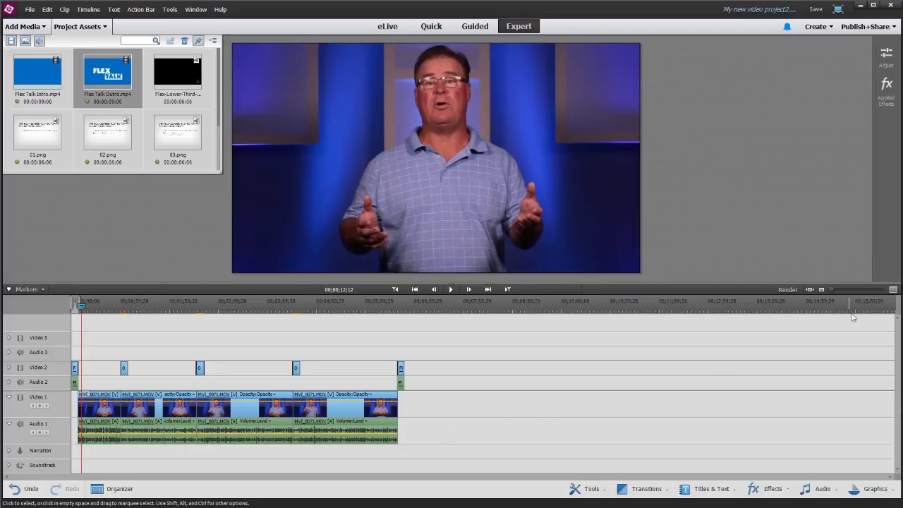
# Place Flex-Lower-Third-Logo-talk.png on the Video 3 track, spanning from the project's beginning to the end of the outro
pyautogui.moveTo(834, 289)
pyautogui.mouseDown()
pyautogui.moveTo(851, 292)
pyautogui.moveTo(844, 295)
pyautogui.mouseUp()
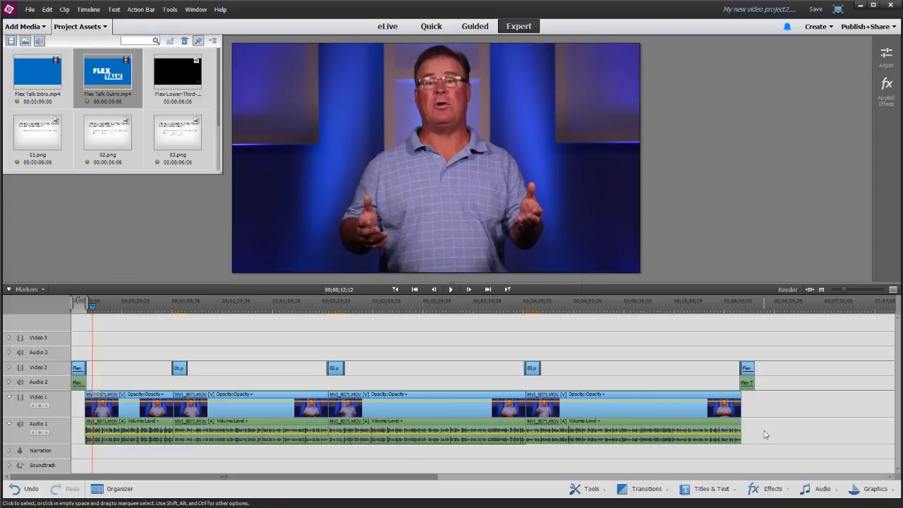
pyautogui.click(792, 304)
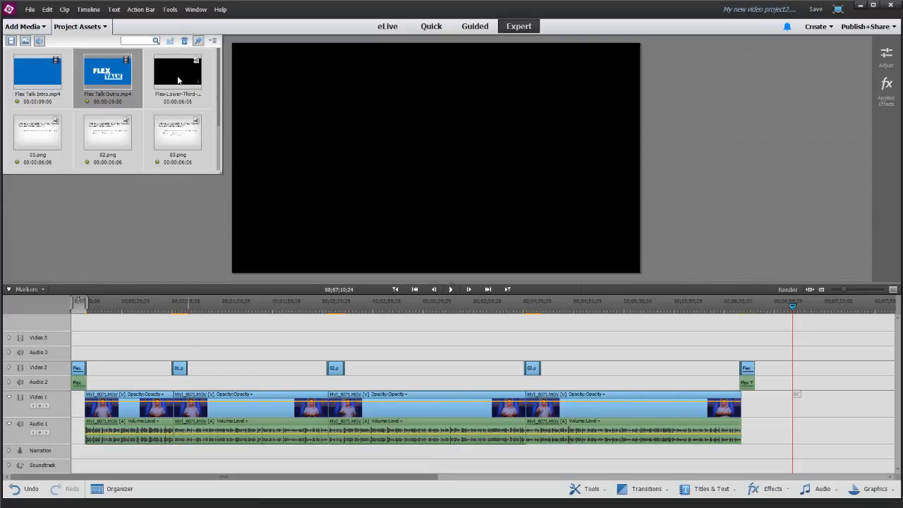
pyautogui.moveTo(178, 80); pyautogui.dragTo(754, 363)
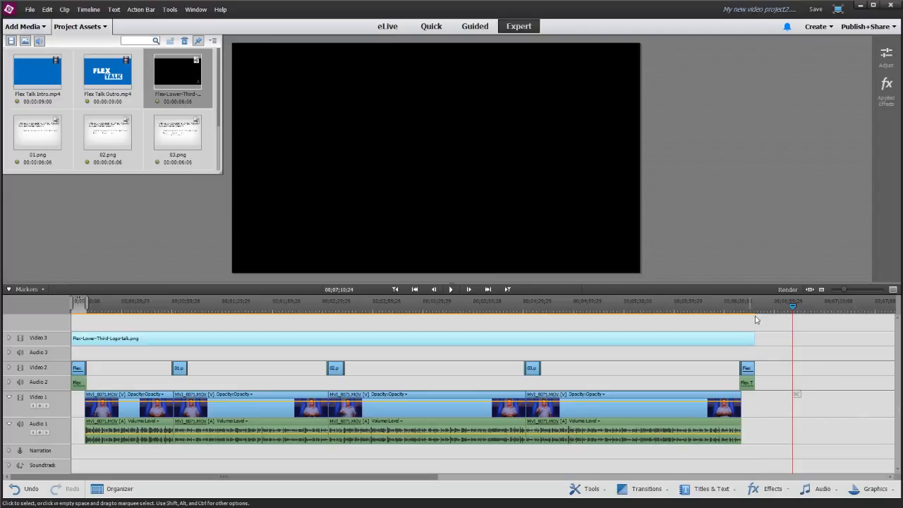
# Play the project from the beginning into the speaker's opening to check the logo overlay, and deselect the clips
pyautogui.moveTo(497, 302); pyautogui.dragTo(22, 322)
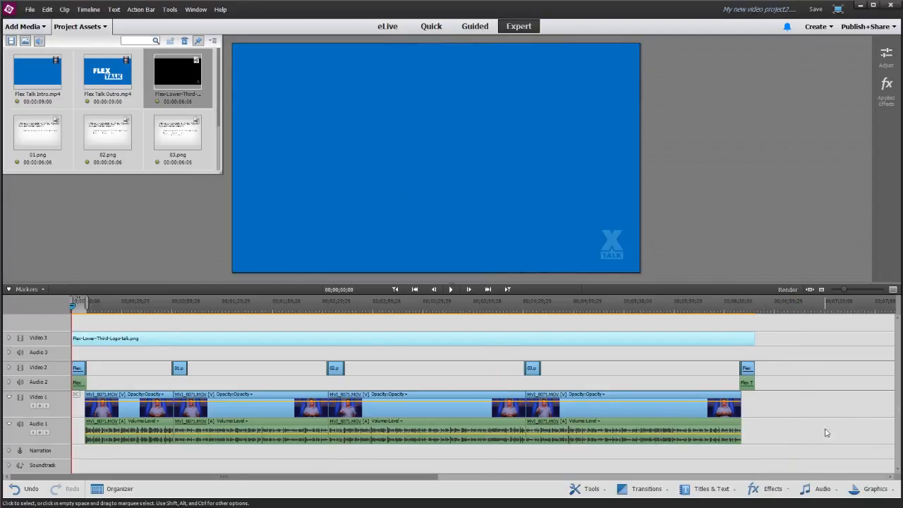
pyautogui.press('space')
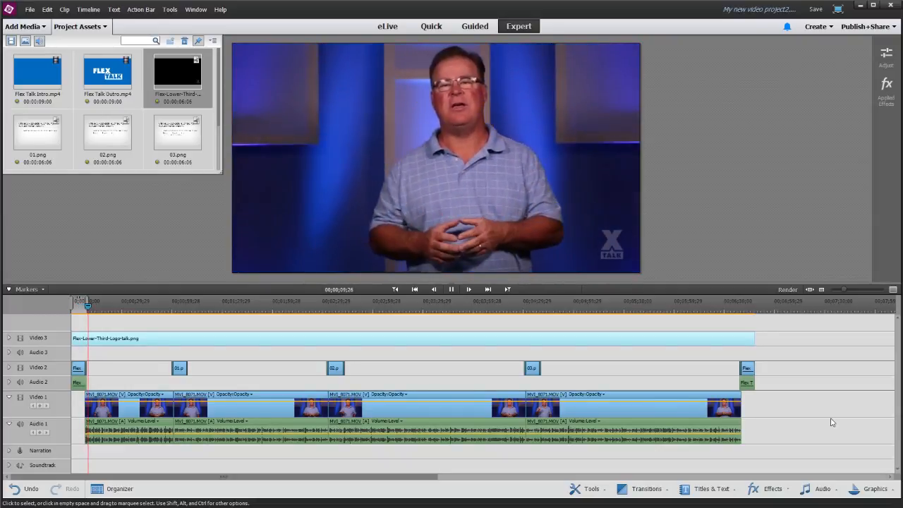
pyautogui.click(112, 389)
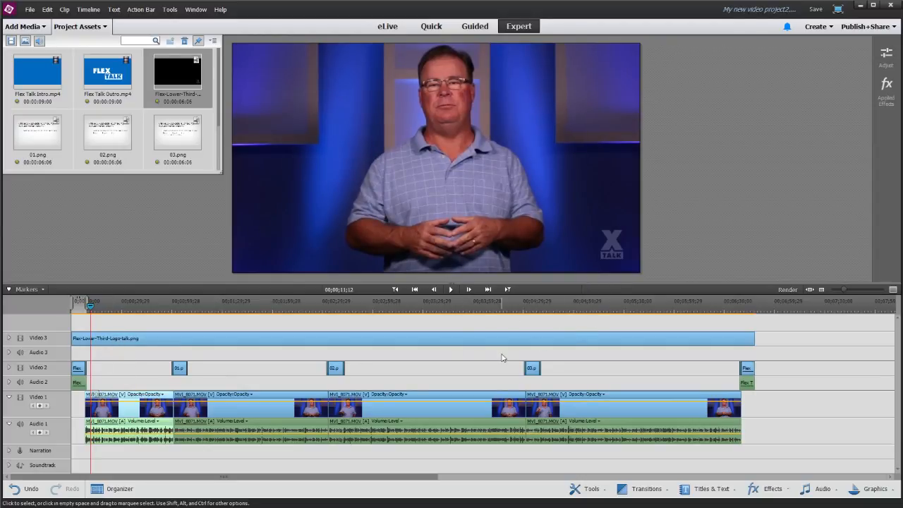
pyautogui.click(774, 328)
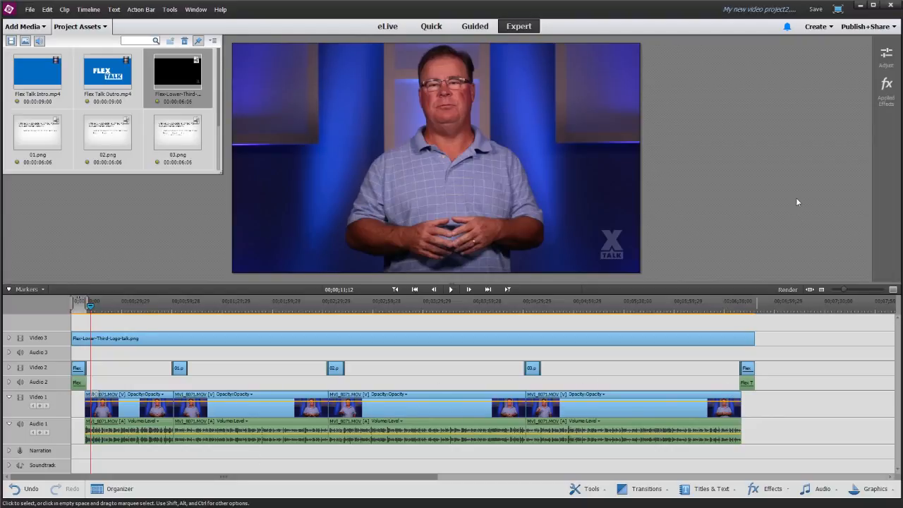
# Set up a computer export in MPEG format with the HDTV 720p 24 High Quality preset
pyautogui.click(863, 27)
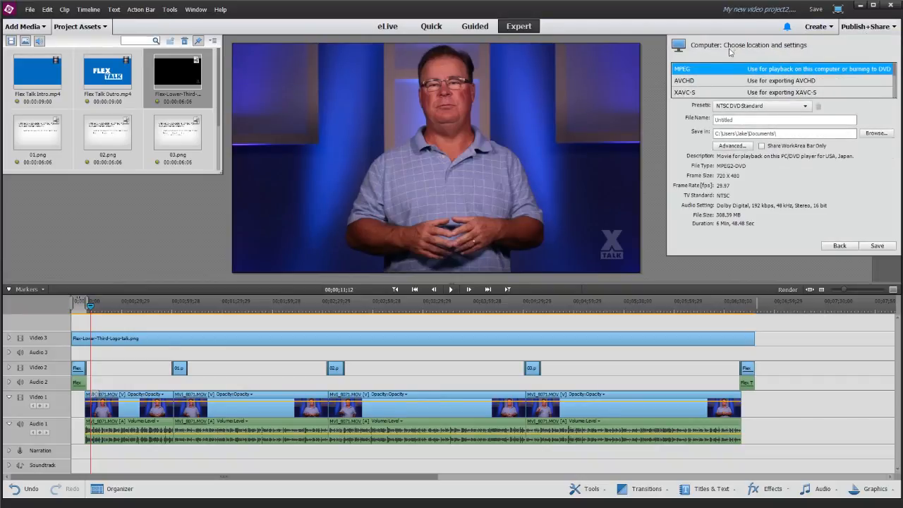
pyautogui.click(839, 245)
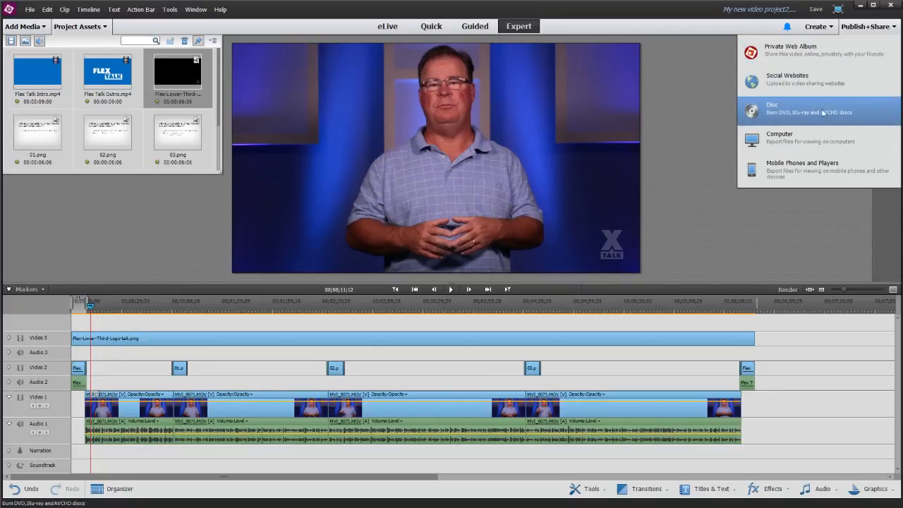
pyautogui.click(805, 138)
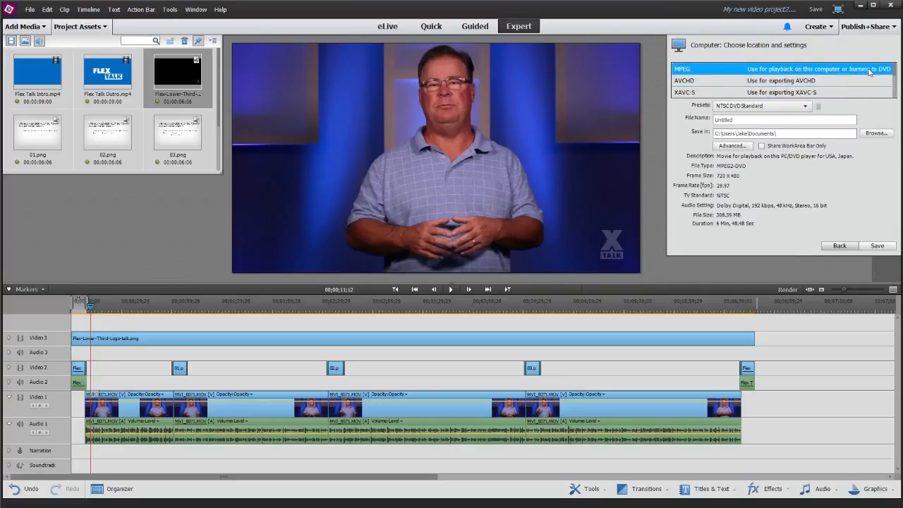
pyautogui.scroll(-3, 896, 69)
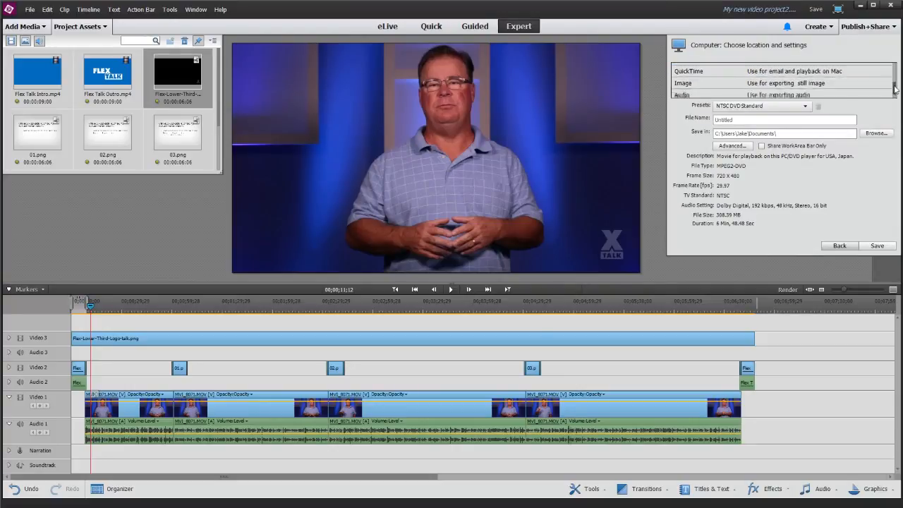
pyautogui.scroll(3, 895, 66)
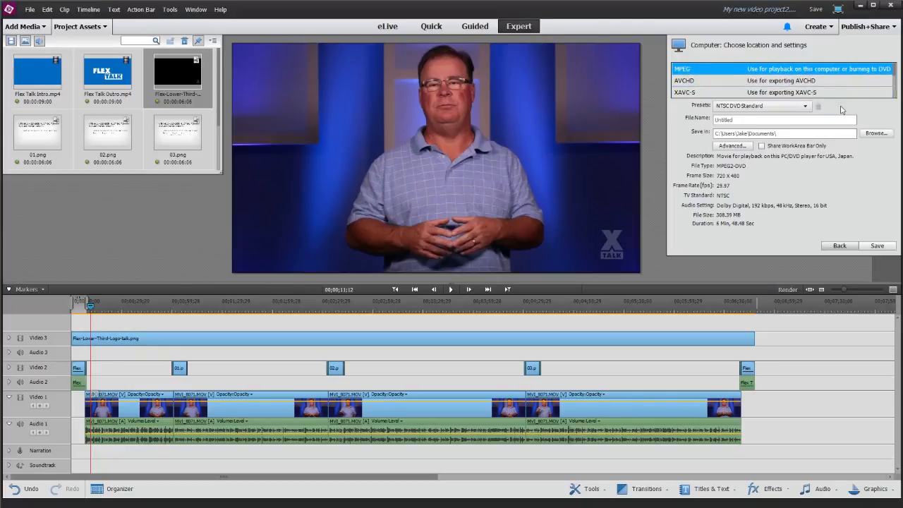
pyautogui.click(805, 107)
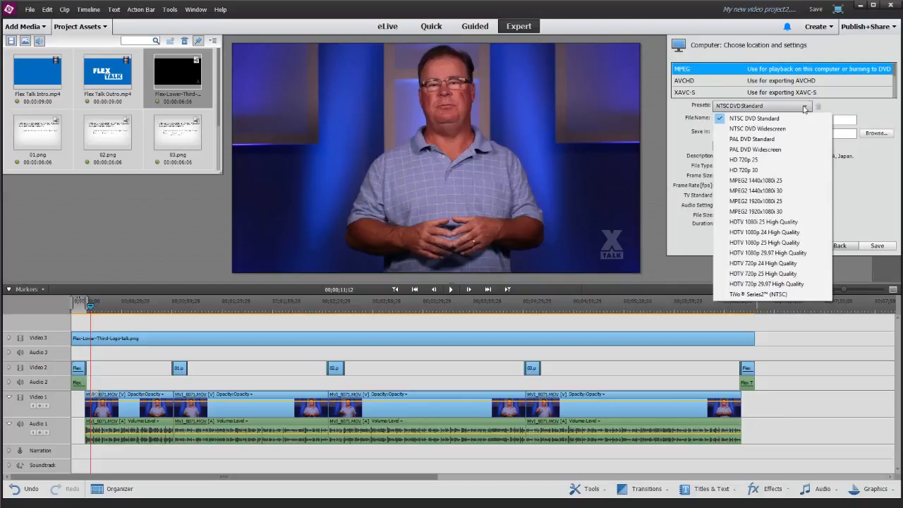
pyautogui.click(778, 265)
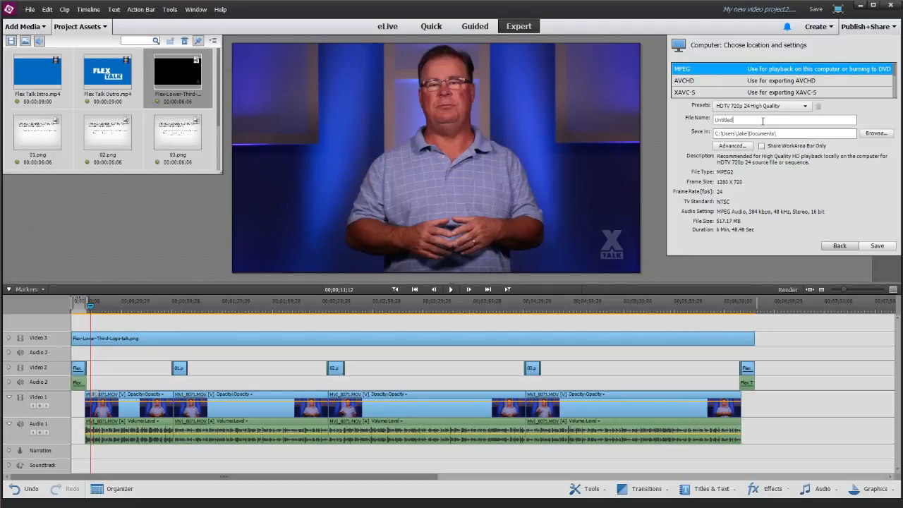
# Name the export file 3-Things-a-Leader-Must-Do-to-Ensure-Productivity
pyautogui.moveTo(762, 120); pyautogui.dragTo(610, 115)
pyautogui.write('3 Thing')
pyautogui.press('BackSpace')
pyautogui.press('BackSpace')
pyautogui.press('BackSpace')
pyautogui.press('BackSpace')
pyautogui.press('BackSpace')
pyautogui.write('Things-a')
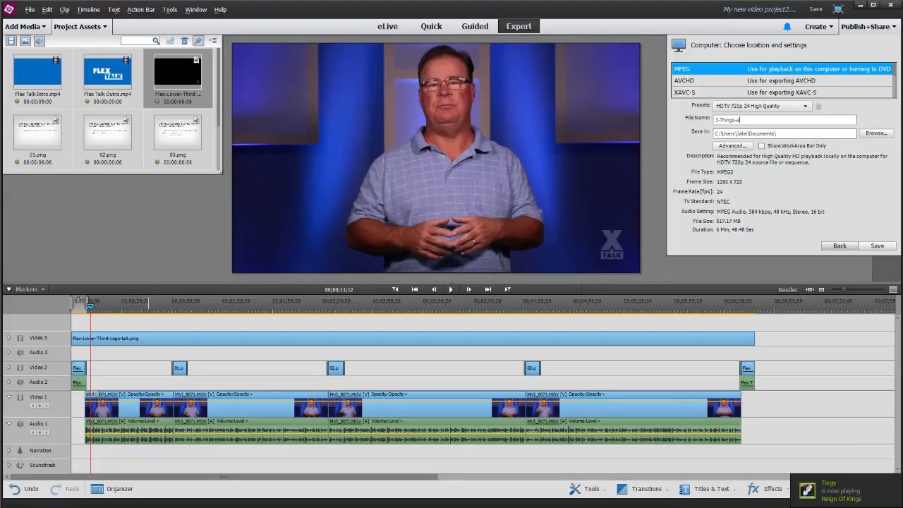
pyautogui.write('-Leader-Must-')
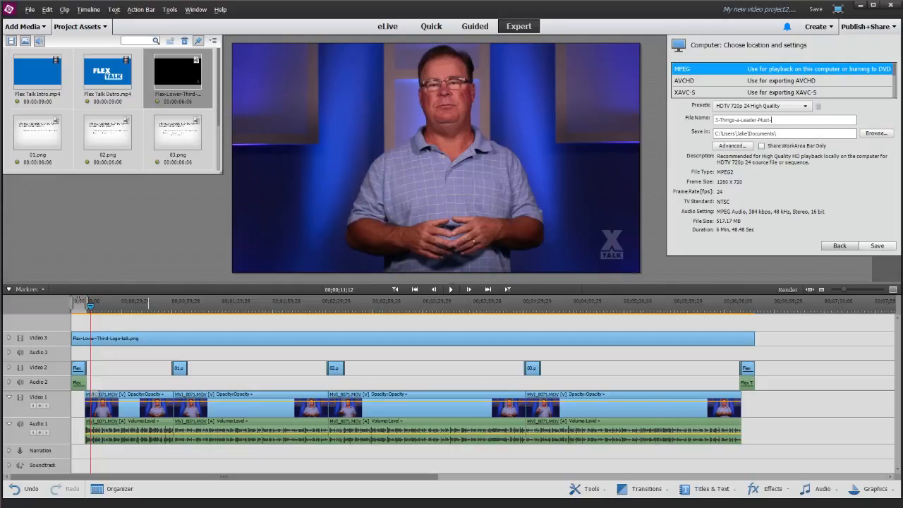
pyautogui.write('Do-to-Ensure-Productivity')
# Set the export's save location to the Desktop folder "3 Things a Leader Must Do to Ensure Productivity"
pyautogui.click(842, 131)
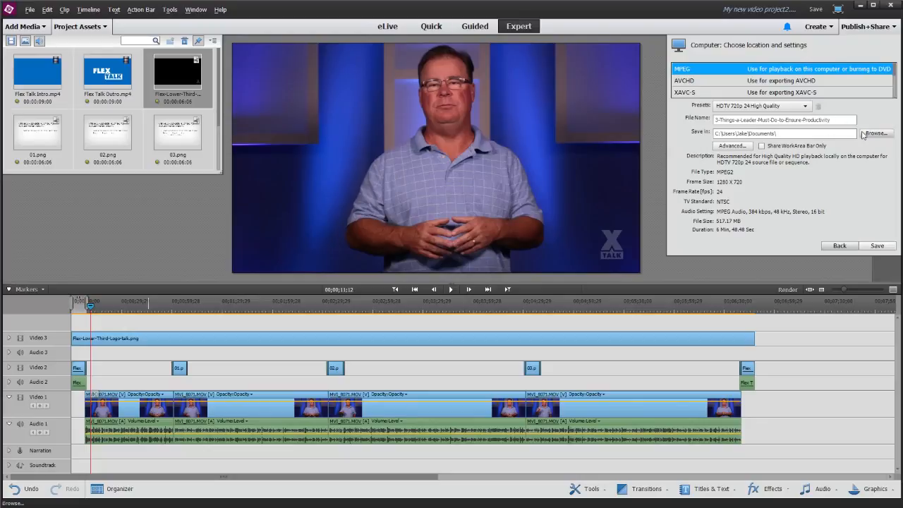
pyautogui.click(862, 134)
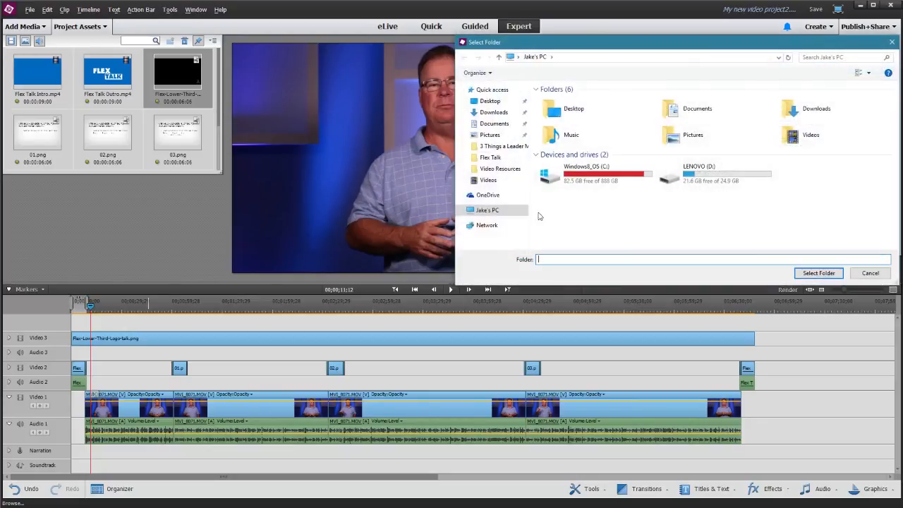
pyautogui.doubleClick(564, 110)
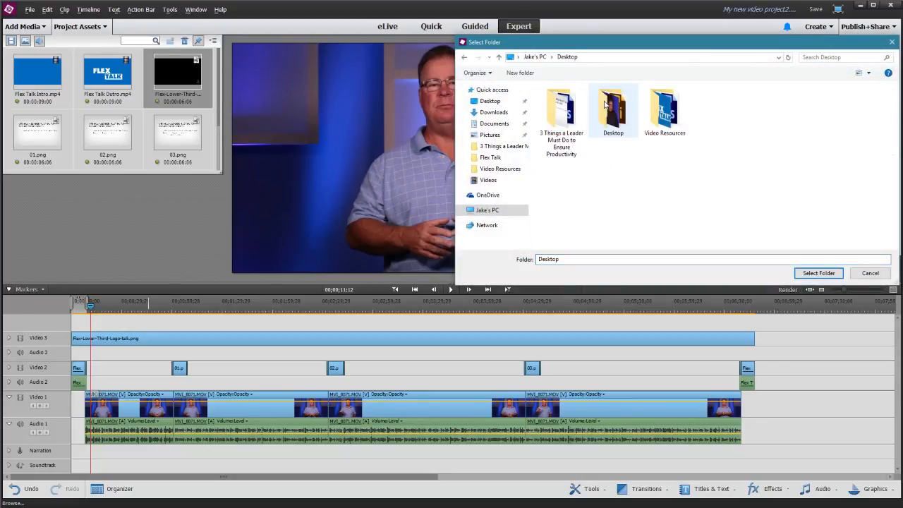
pyautogui.doubleClick(575, 122)
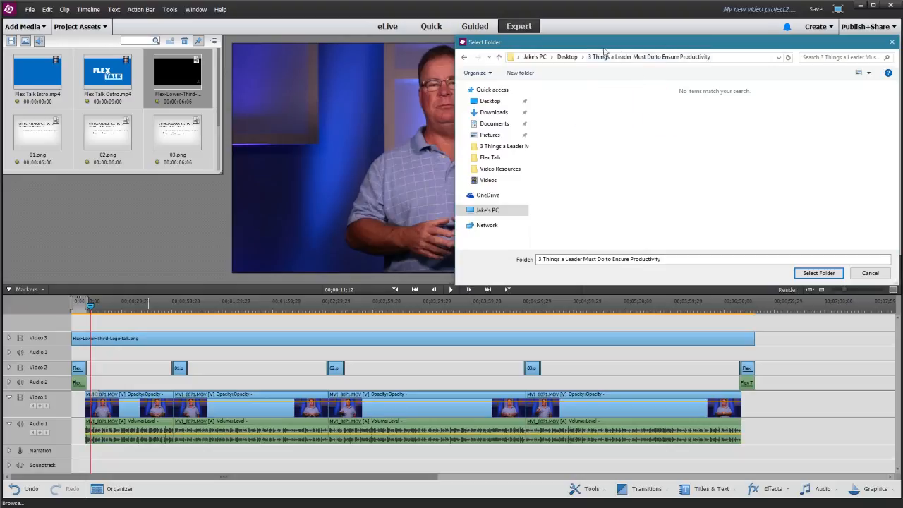
pyautogui.click(819, 273)
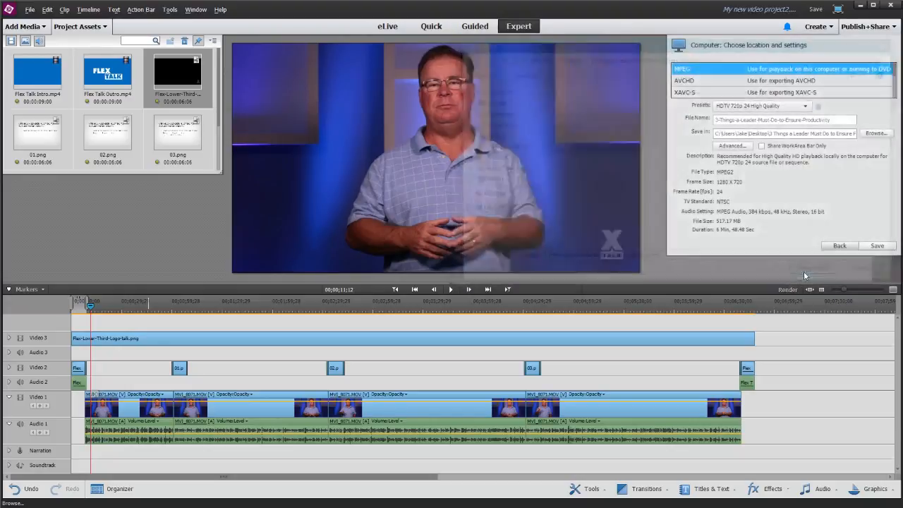